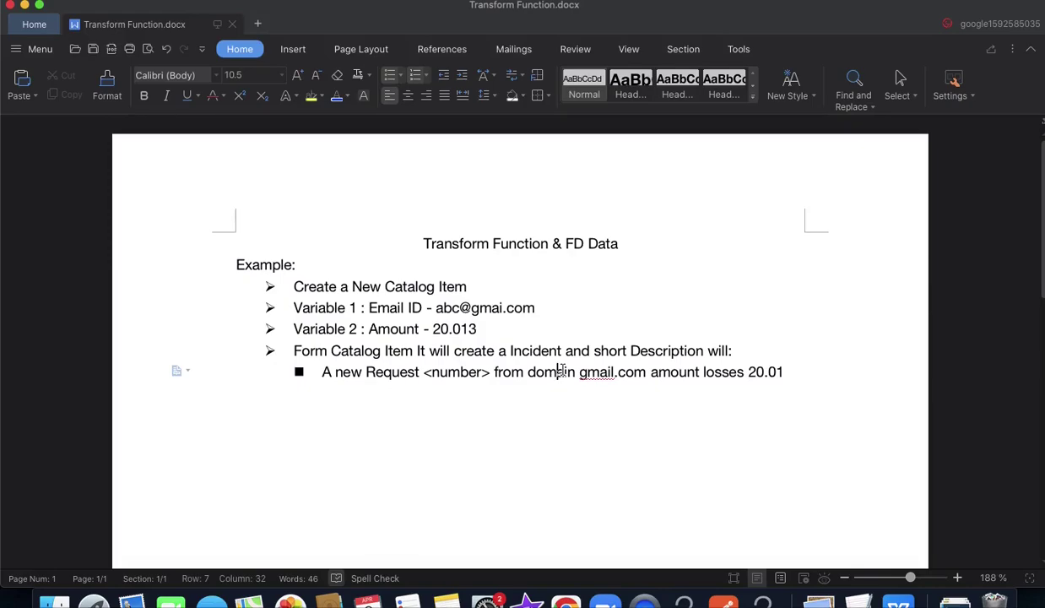
- Switch to ServiceNow in the browser and open the catalog items list using sc_cat_item.list
key("ctrl+Right")
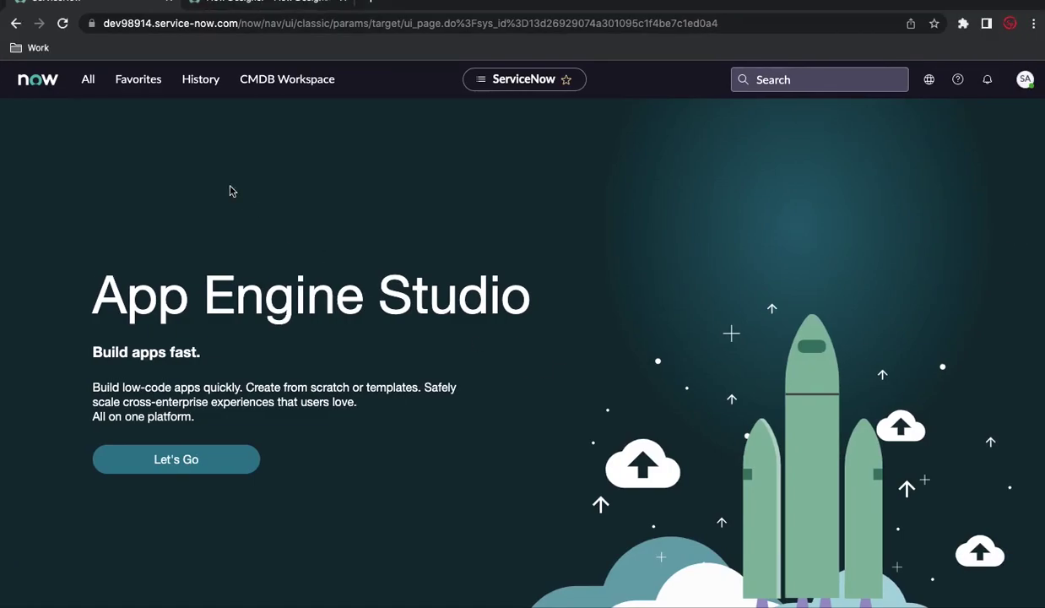
left_click(88, 78)
triple_click(103, 116)
type("sc_cat_item.list")
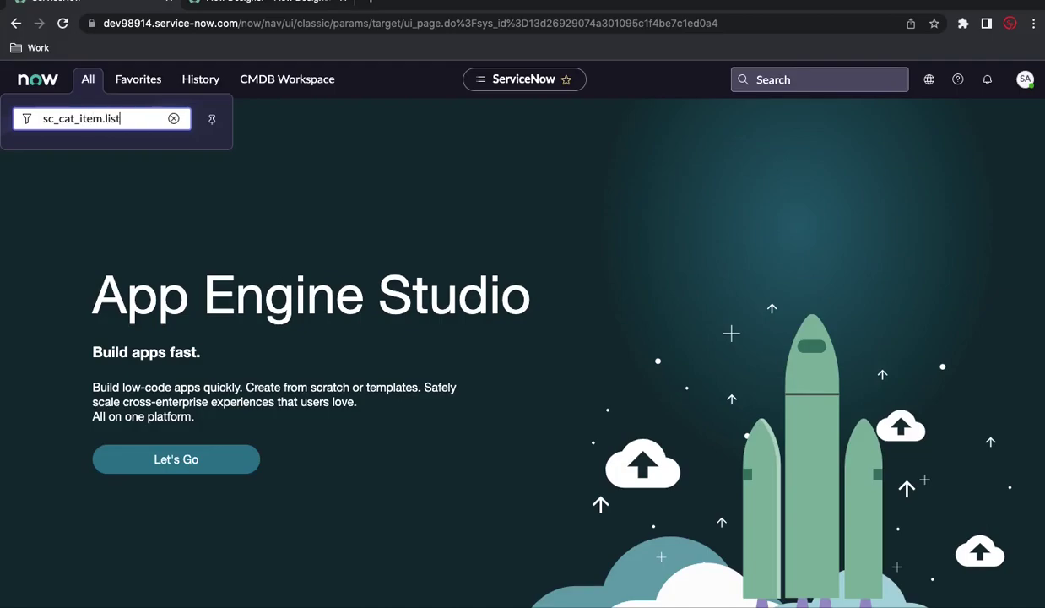
key("Return")
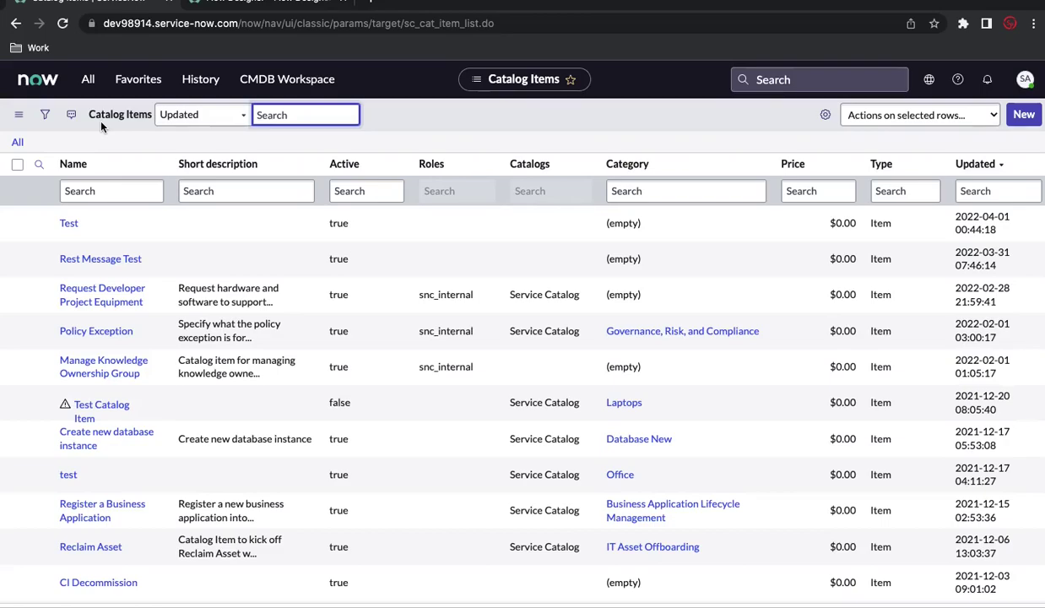
- Create a catalog item with Domain Details as both its name and short description, and save it
left_click(1019, 119)
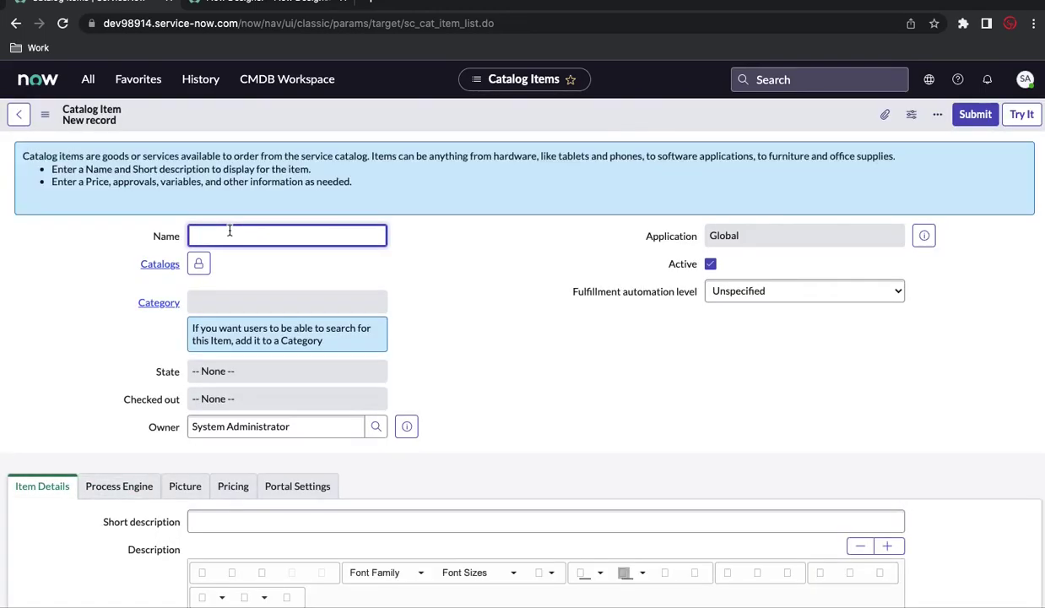
type("Domain Details")
left_click(402, 299)
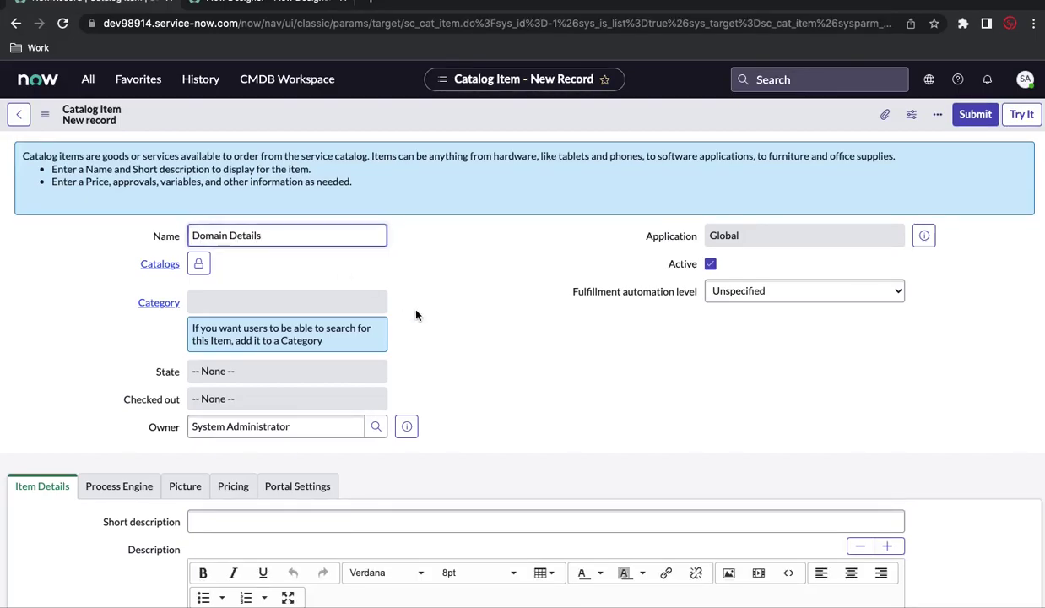
scroll(274, 226, "down", 2)
left_click_drag(283, 150, 129, 152)
key("ctrl+c")
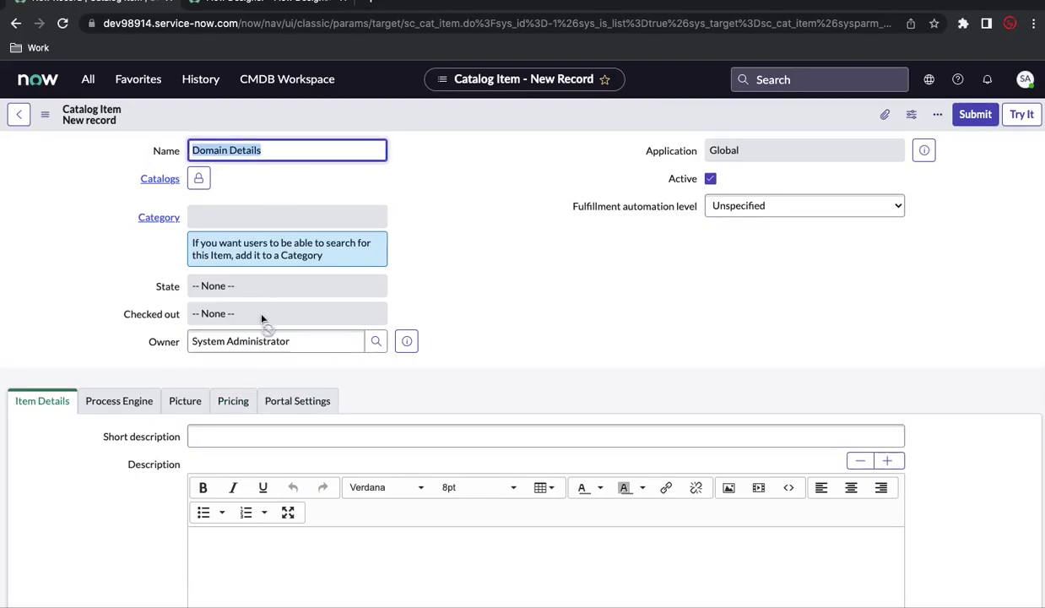
left_click(298, 434)
key("ctrl+v")
left_click(543, 294)
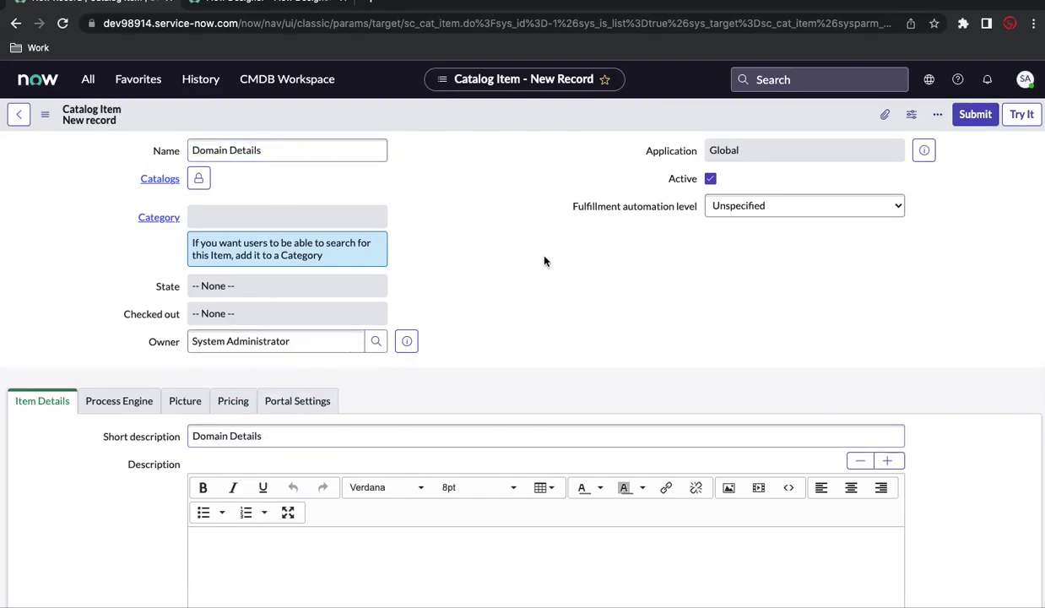
scroll(546, 259, "down", 1)
right_click(510, 123)
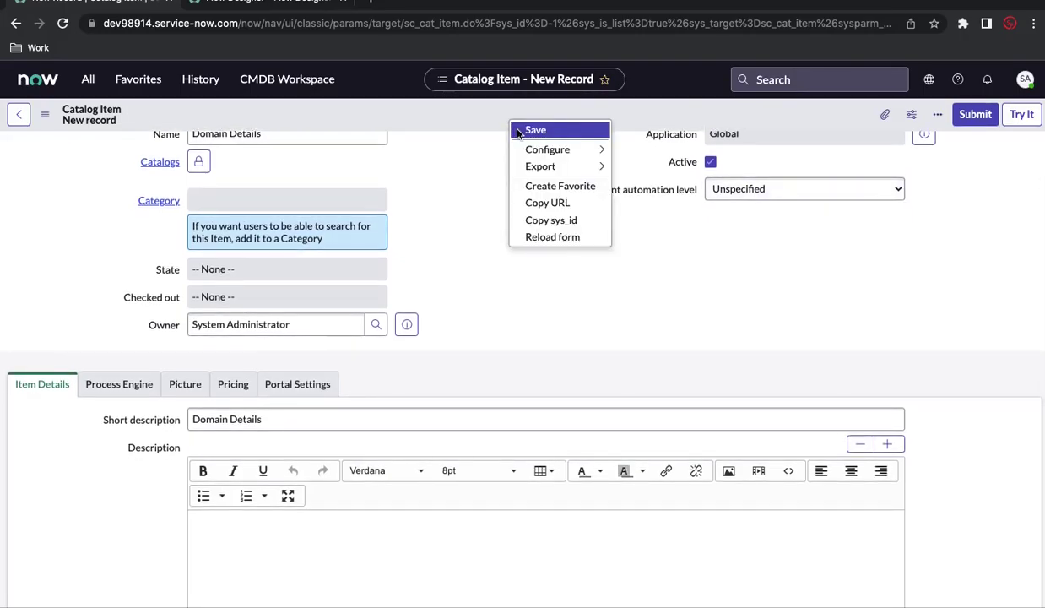
left_click(517, 131)
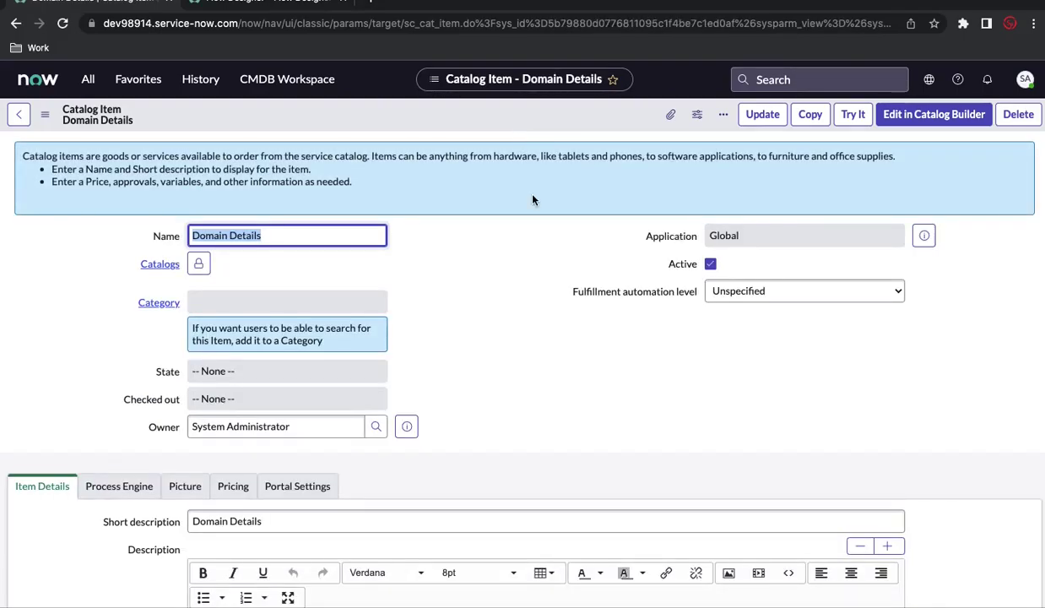
- Start a new variable for the Domain Details item with question Email, name email and order 100
scroll(532, 196, "down", 10)
scroll(869, 398, "down", 5)
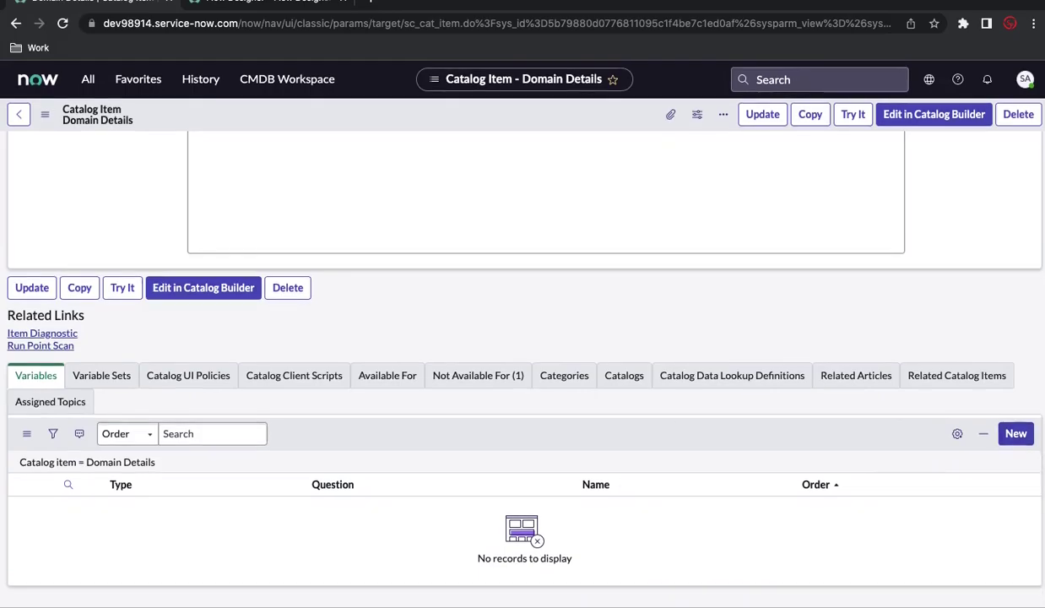
left_click(1024, 442)
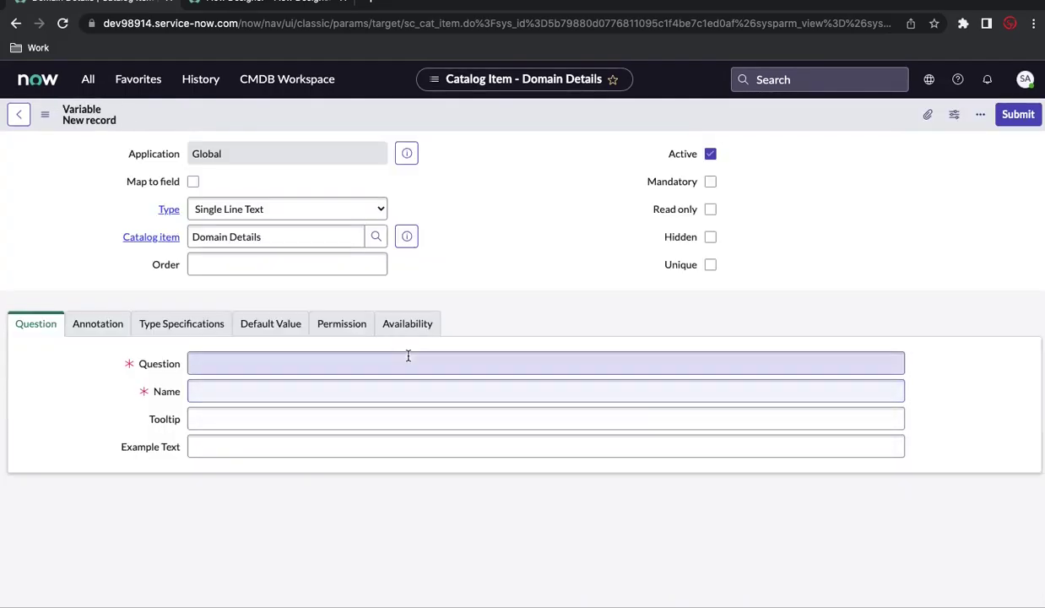
left_click(346, 219)
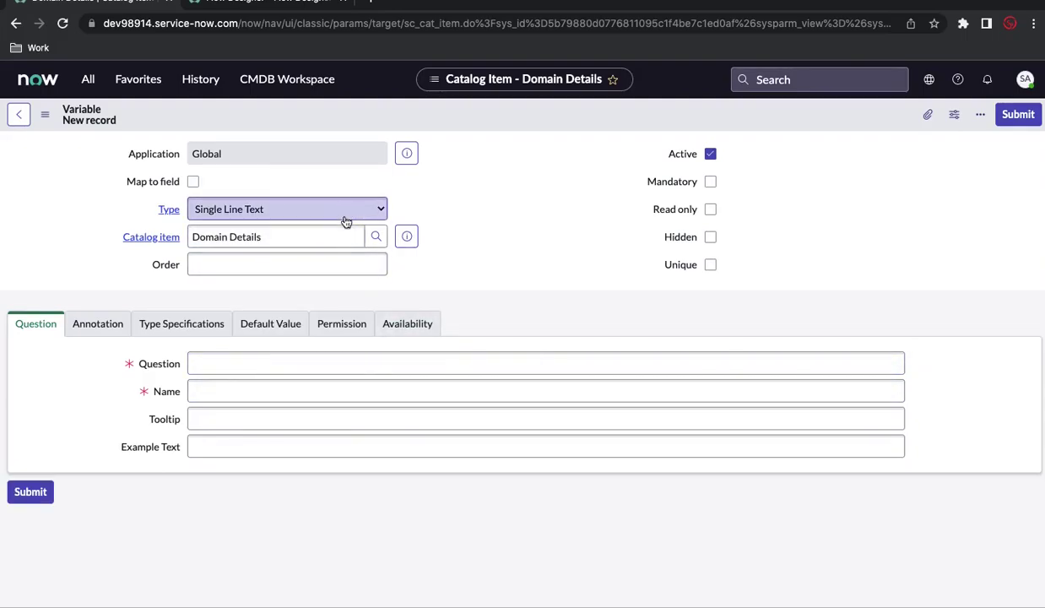
left_click(270, 363)
type("Ema")
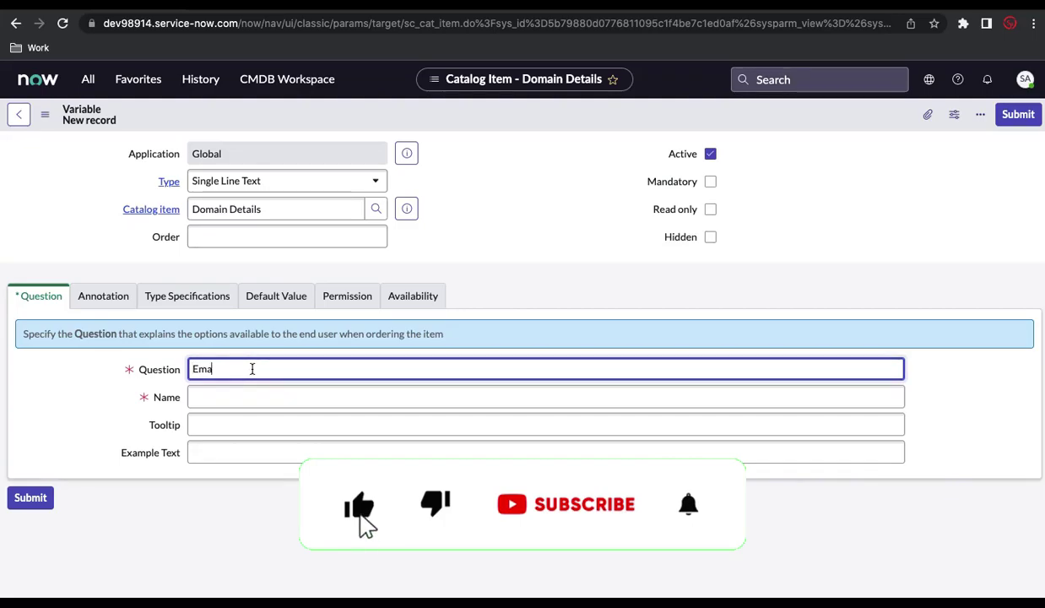
type("il")
left_click(307, 391)
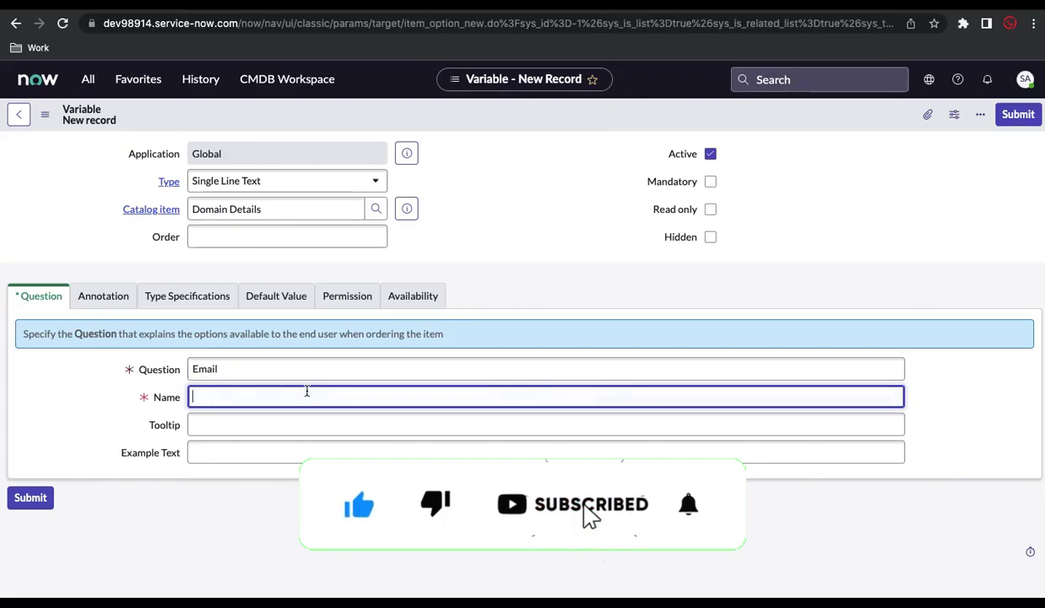
type("email")
left_click(272, 239)
type("100")
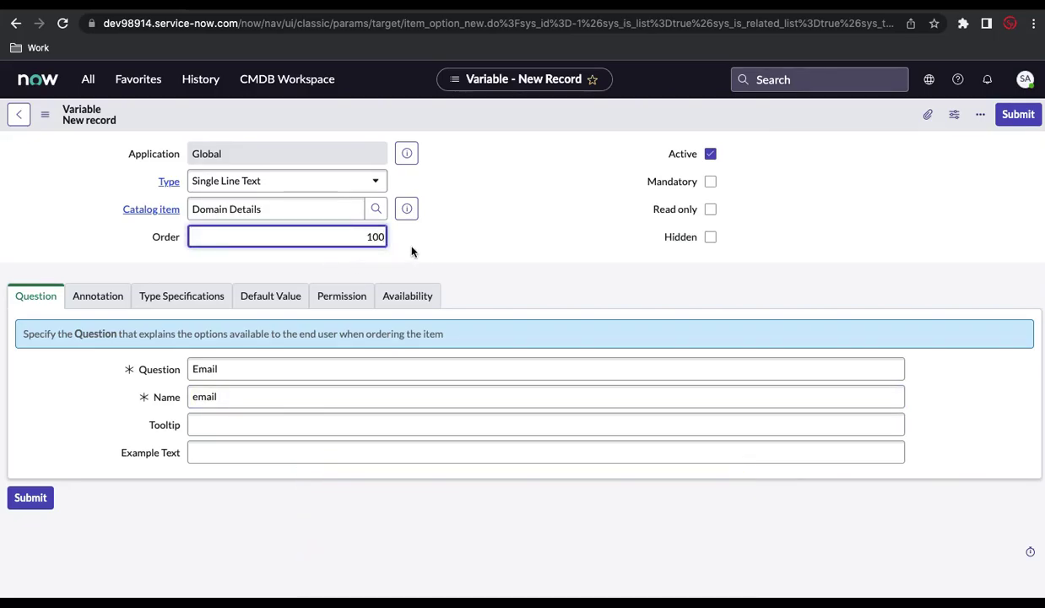
- Set the variable's type to Email and save the record, keeping it open
left_click(373, 180)
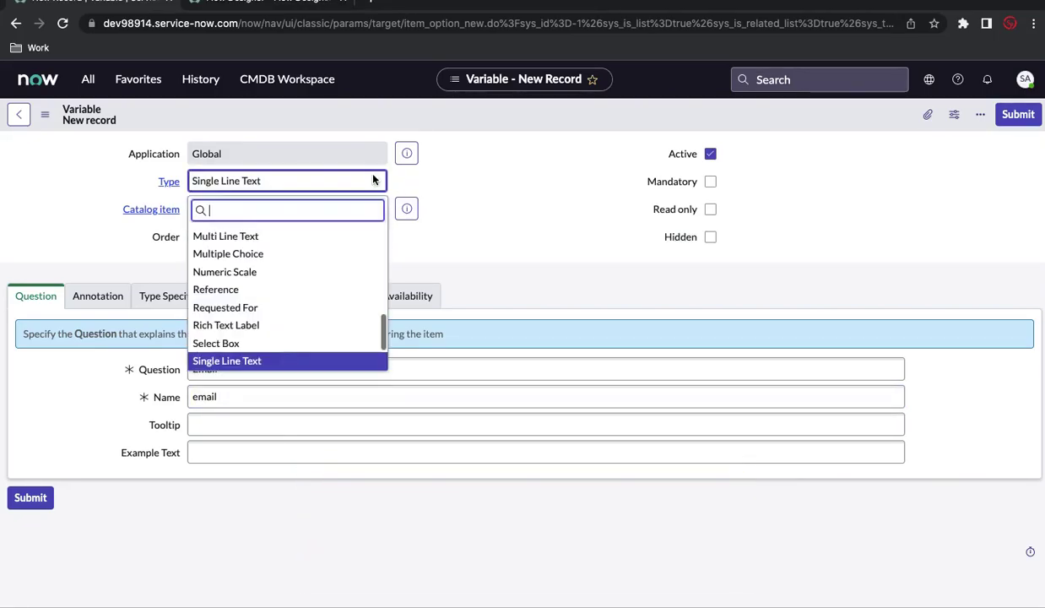
type("ema")
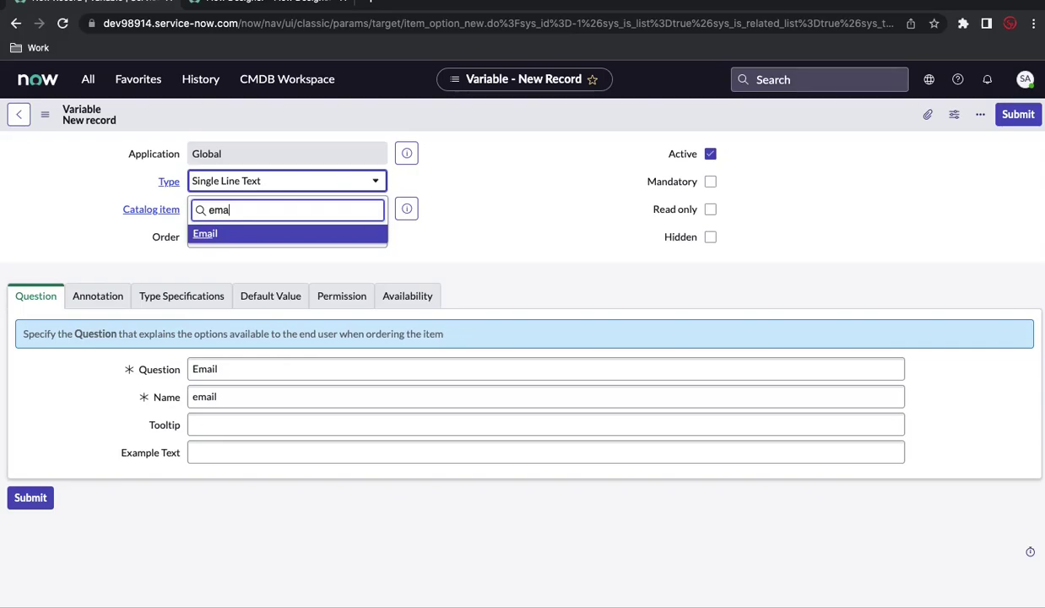
key("Return")
left_click(584, 207)
right_click(799, 125)
left_click(817, 128)
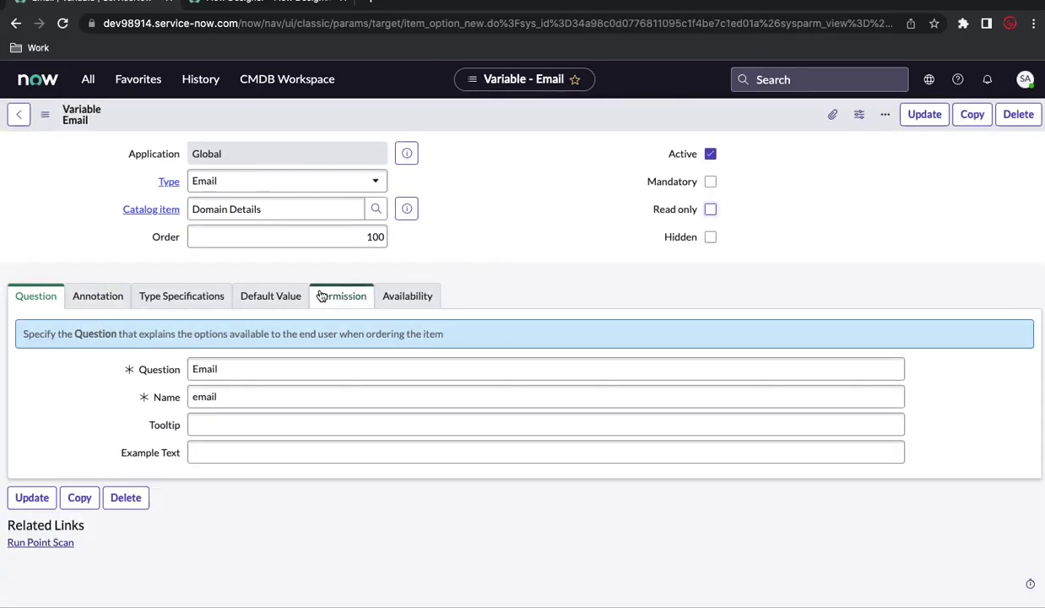
- Replace the open variable's question with Amount and its name with amount
left_click(230, 363)
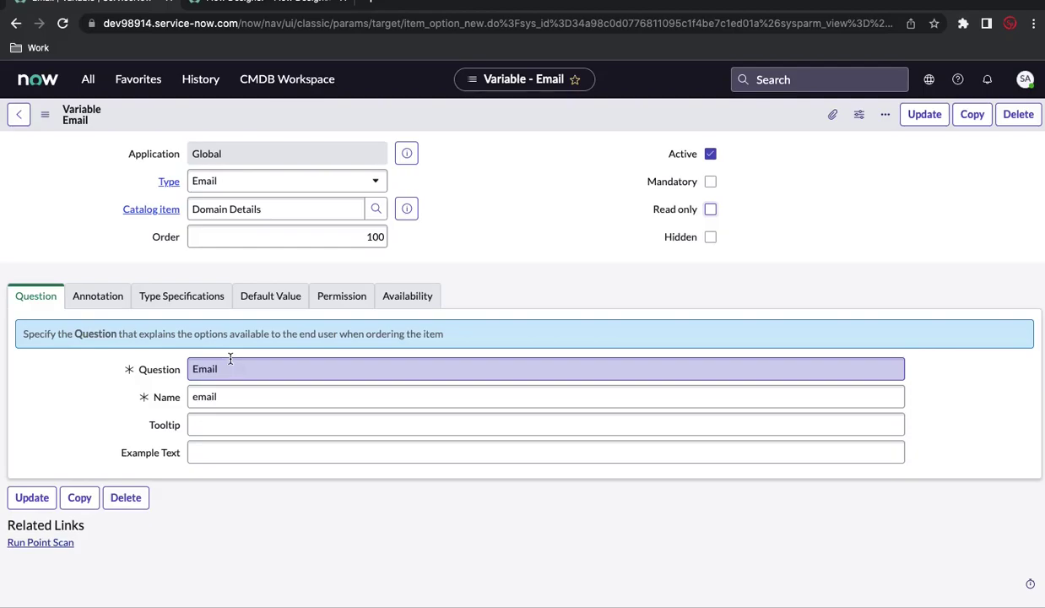
double_click(230, 363)
type("A")
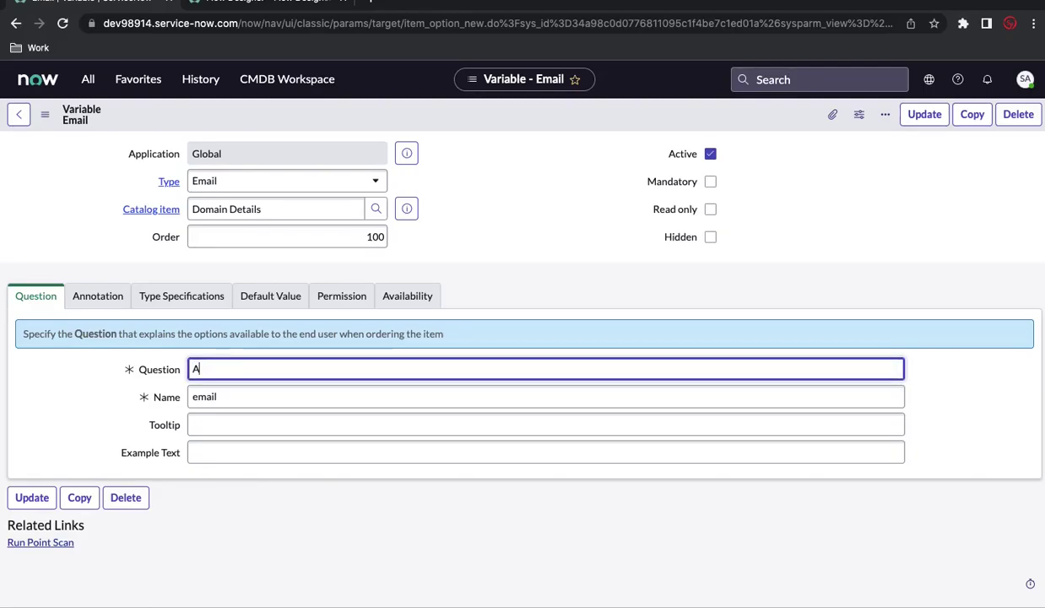
type("mount")
left_click(232, 397)
left_click_drag(231, 397, 179, 395)
type("amou")
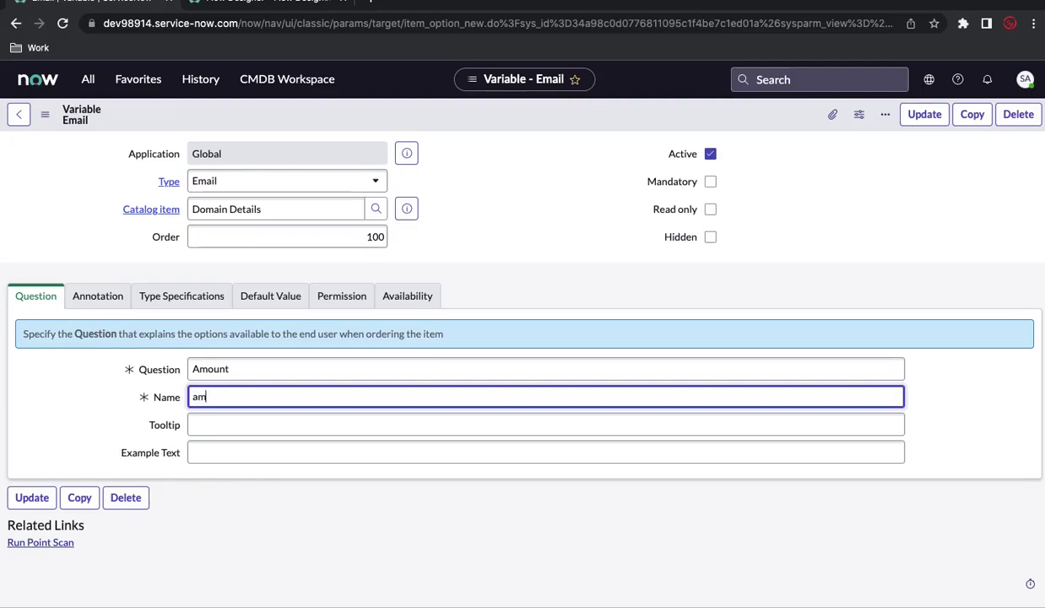
type("nt")
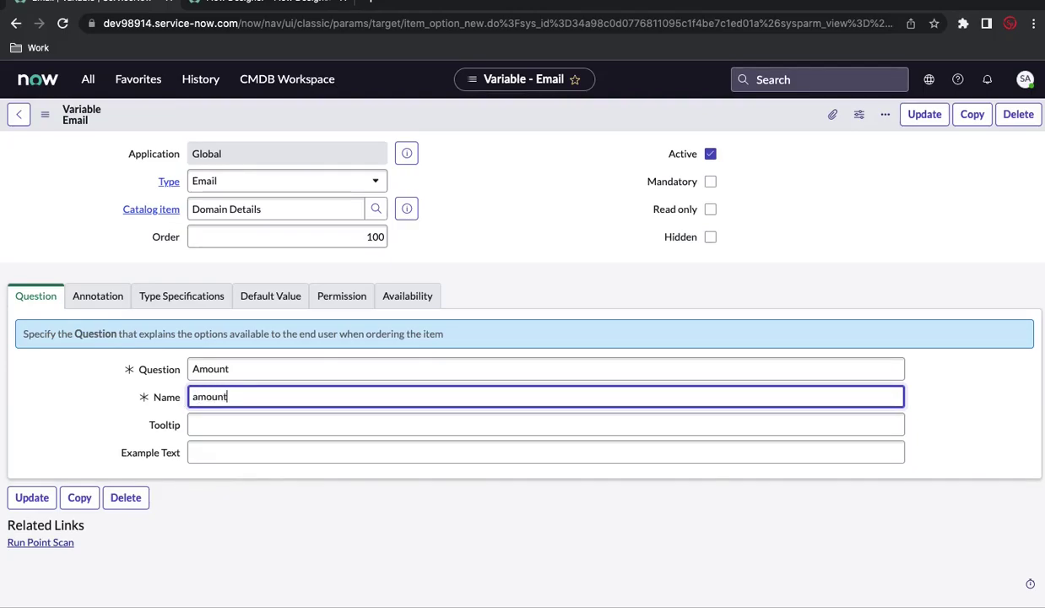
- Set the order to 200 and the type to Single Line Text, and insert the record as a separate variable
left_click(374, 237)
left_click(287, 180)
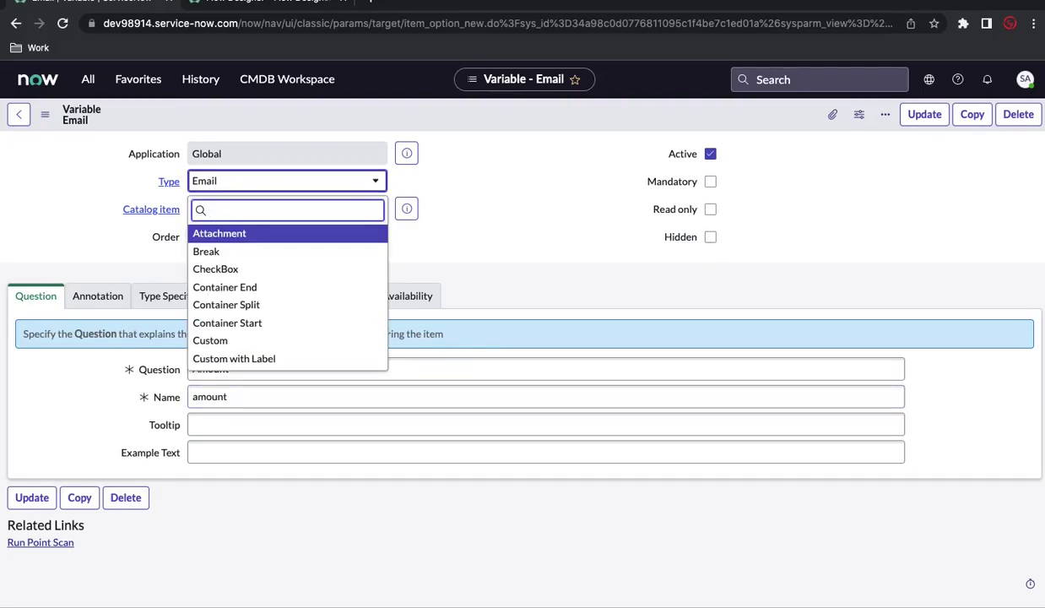
type("st")
key("Down")
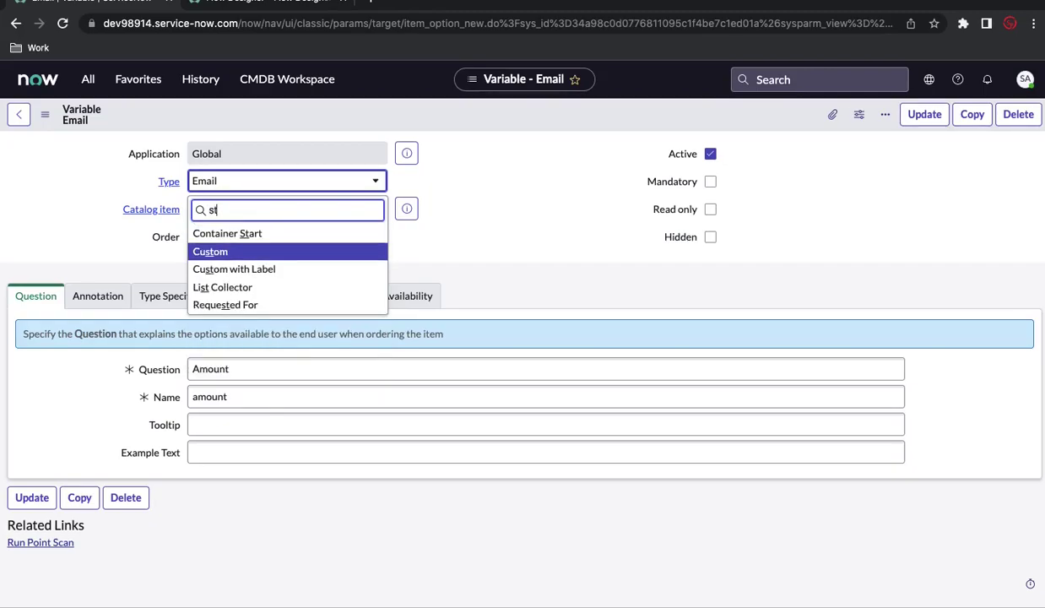
key("BackSpace")
type("in")
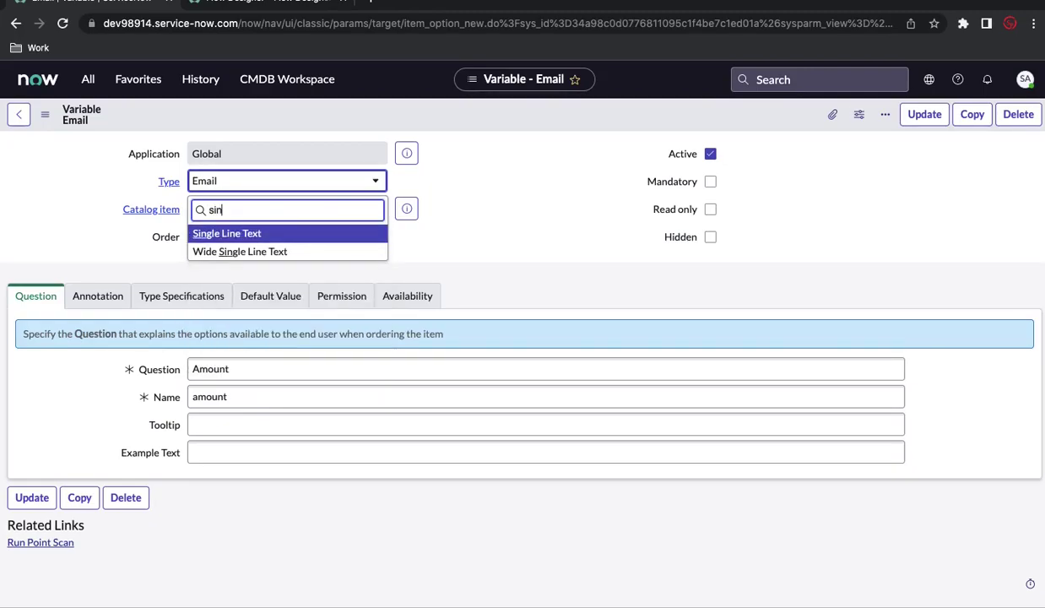
key("Return")
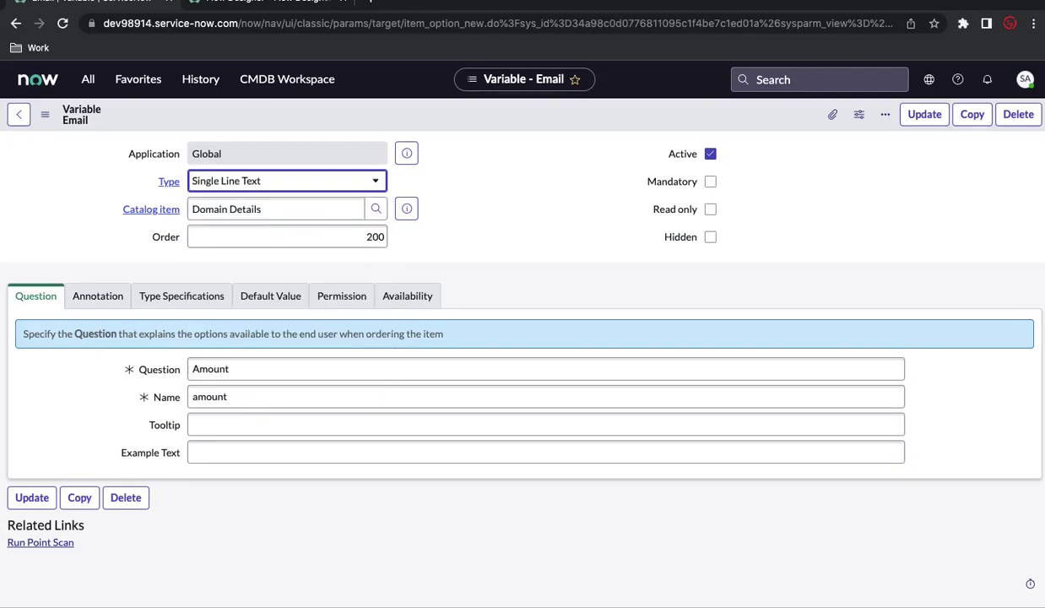
right_click(547, 122)
left_click(563, 164)
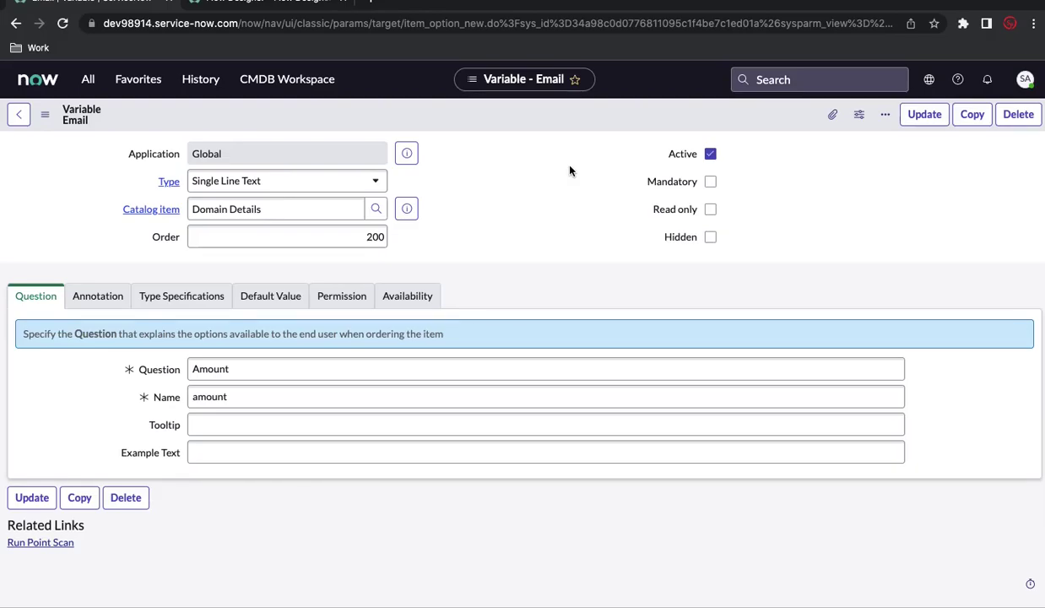
- Open the Domain Details catalog item from the variable's record and launch its Try It order form
left_click(400, 212)
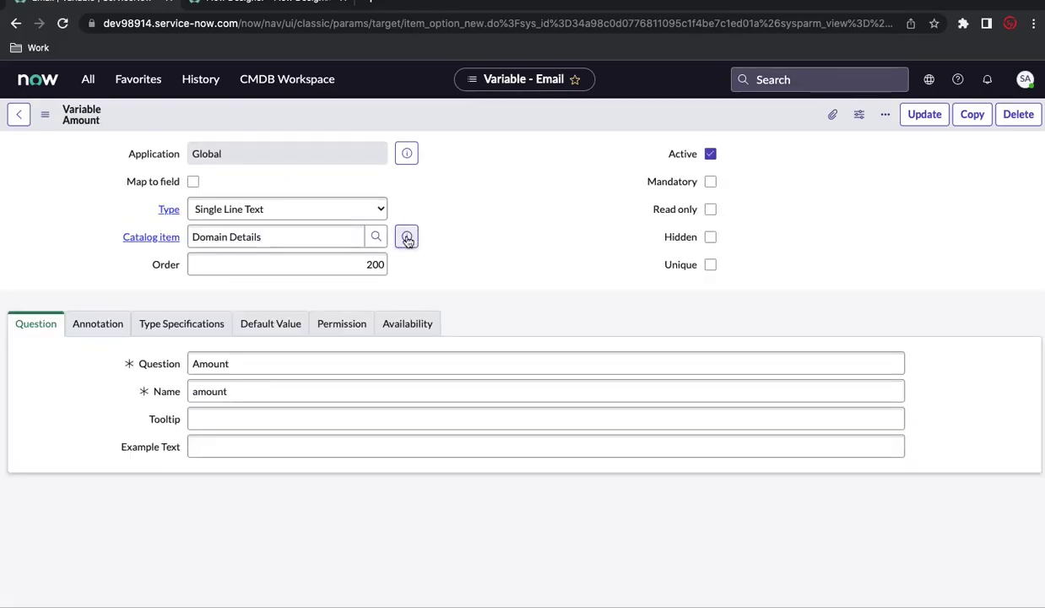
left_click(406, 238)
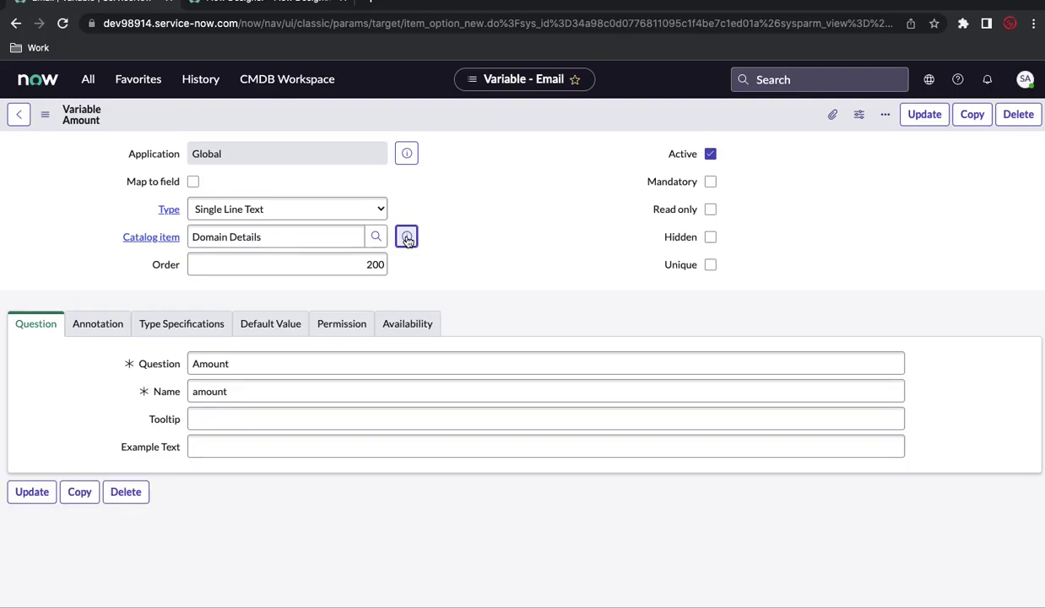
left_click(406, 210)
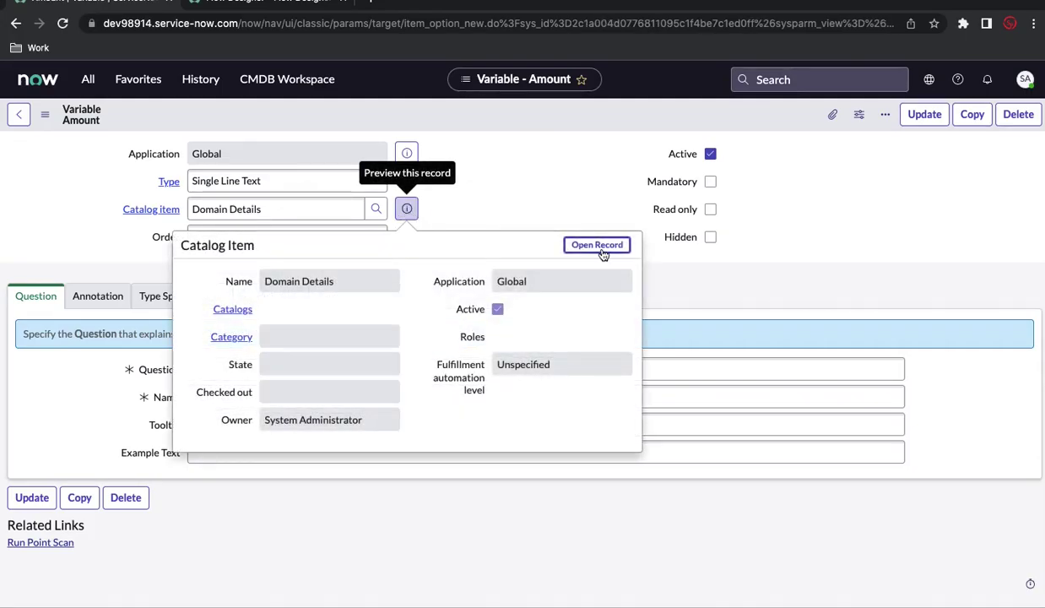
left_click(598, 246)
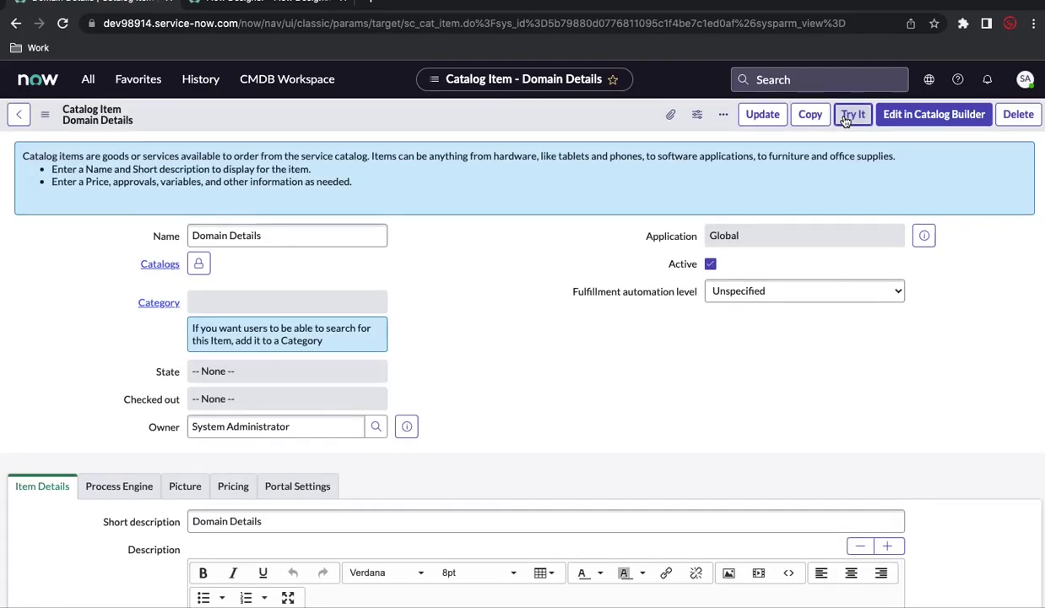
left_click(853, 115)
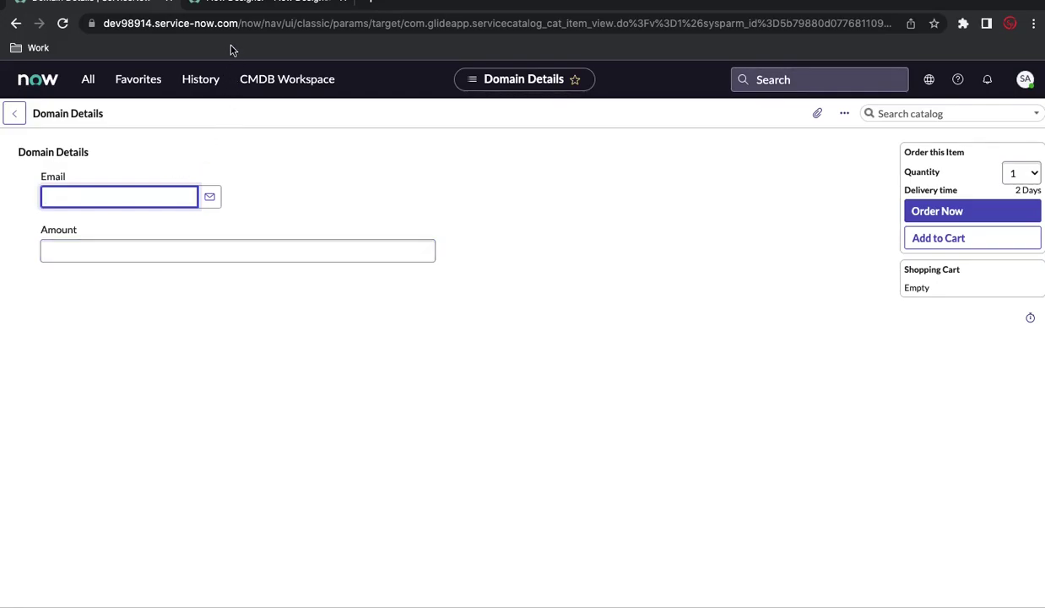
- View the list of flows in Flow Designer and return to the Domain Details order form
left_click_drag(114, 113, 34, 116)
left_click(191, 4)
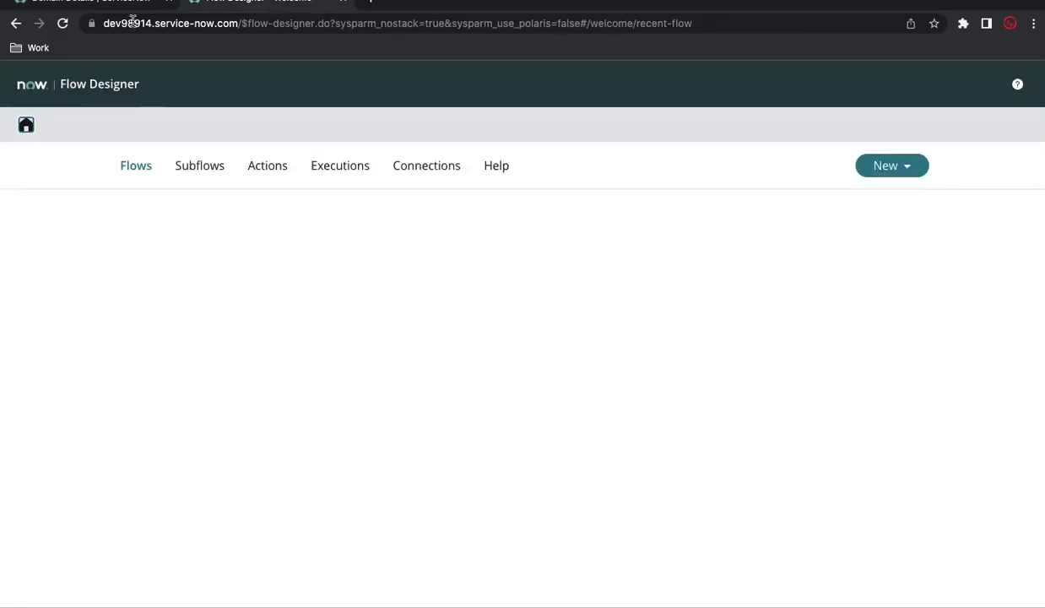
left_click(179, 4)
left_click(191, 4)
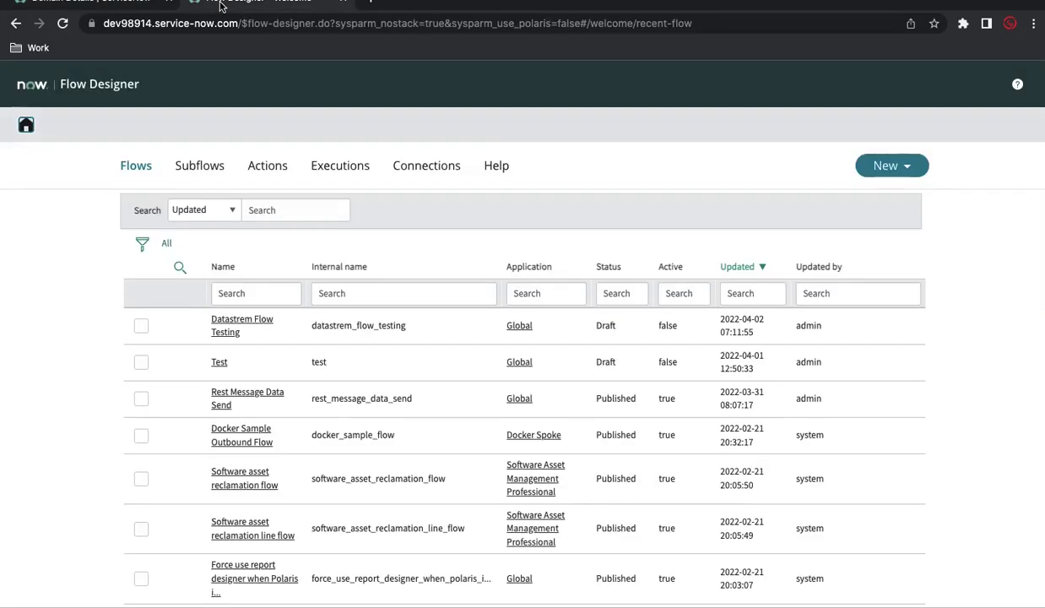
left_click(179, 4)
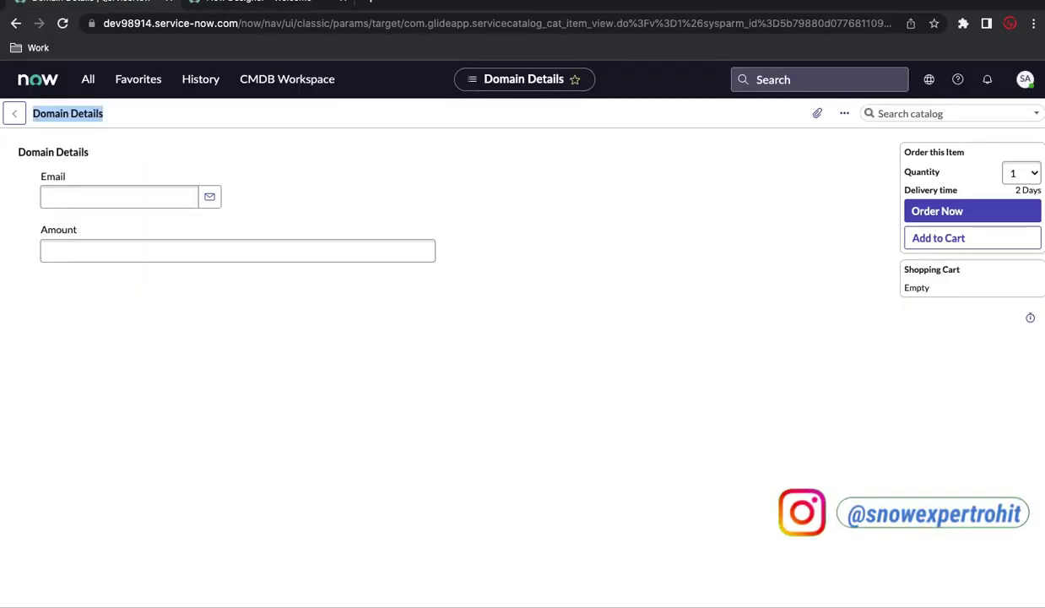
- Create a new flow named Domain Details that runs as System User and give it a Service Catalog trigger
left_click(229, 5)
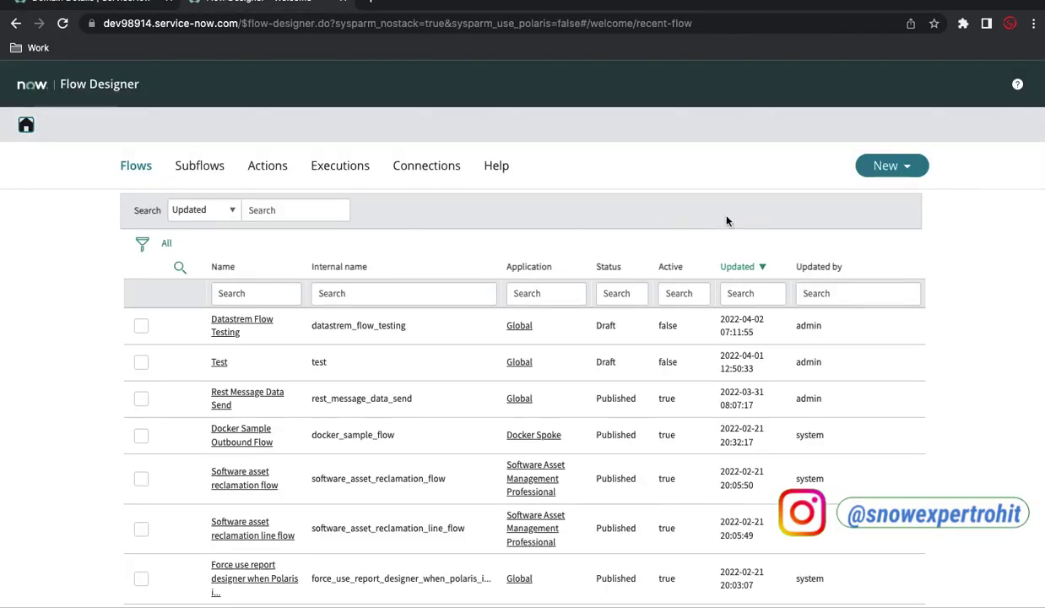
left_click(888, 167)
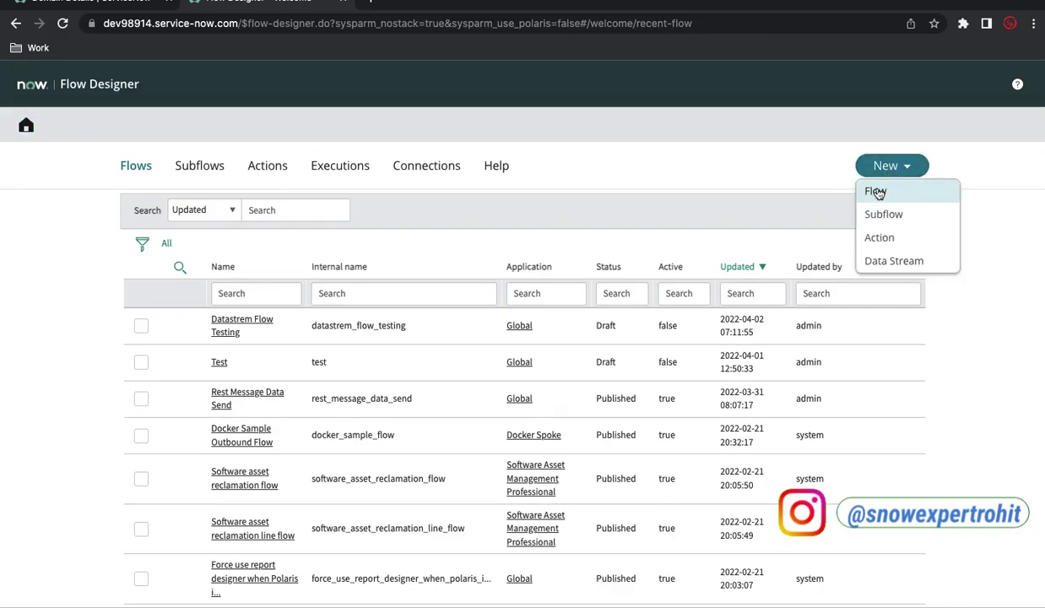
left_click(875, 191)
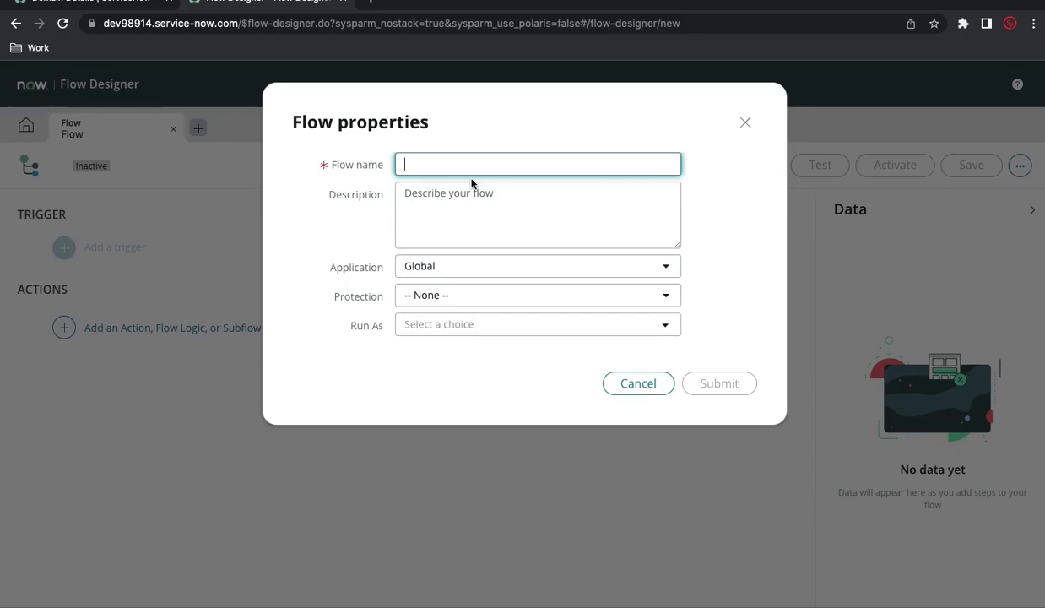
type("Domain Details")
left_click(395, 160)
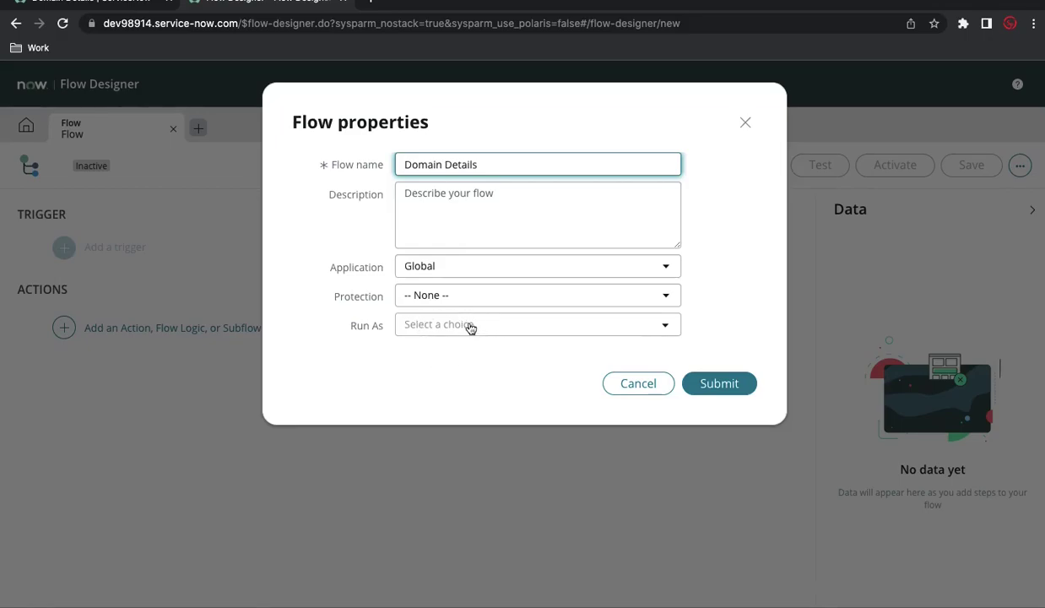
left_click(440, 330)
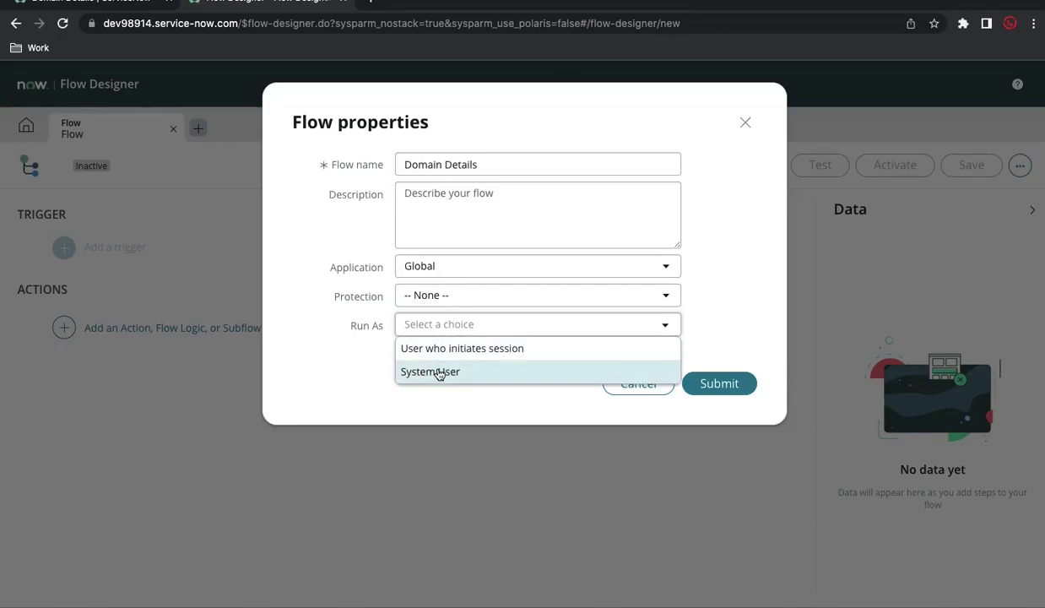
left_click(436, 371)
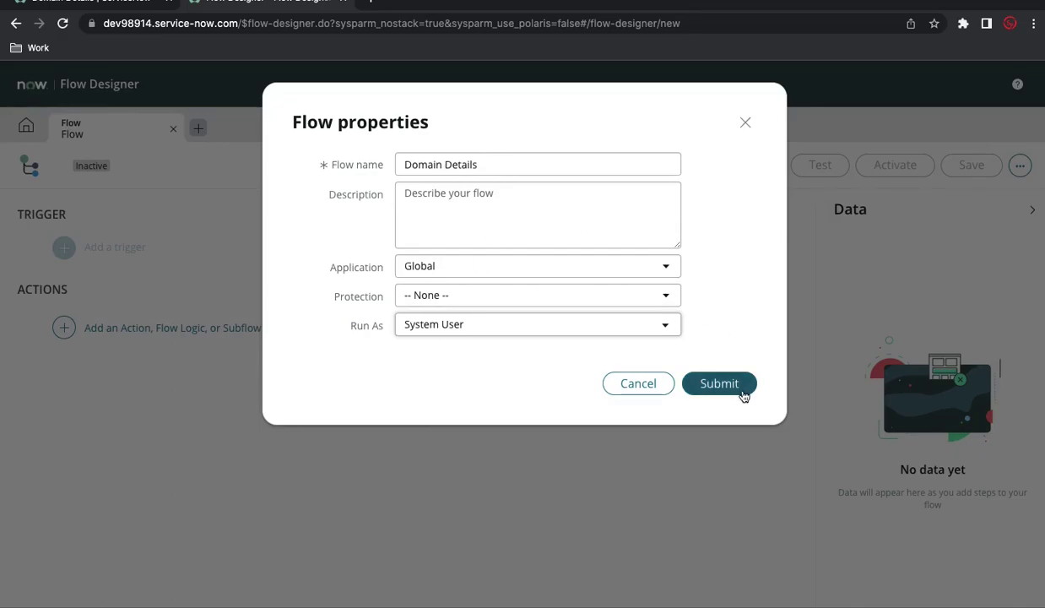
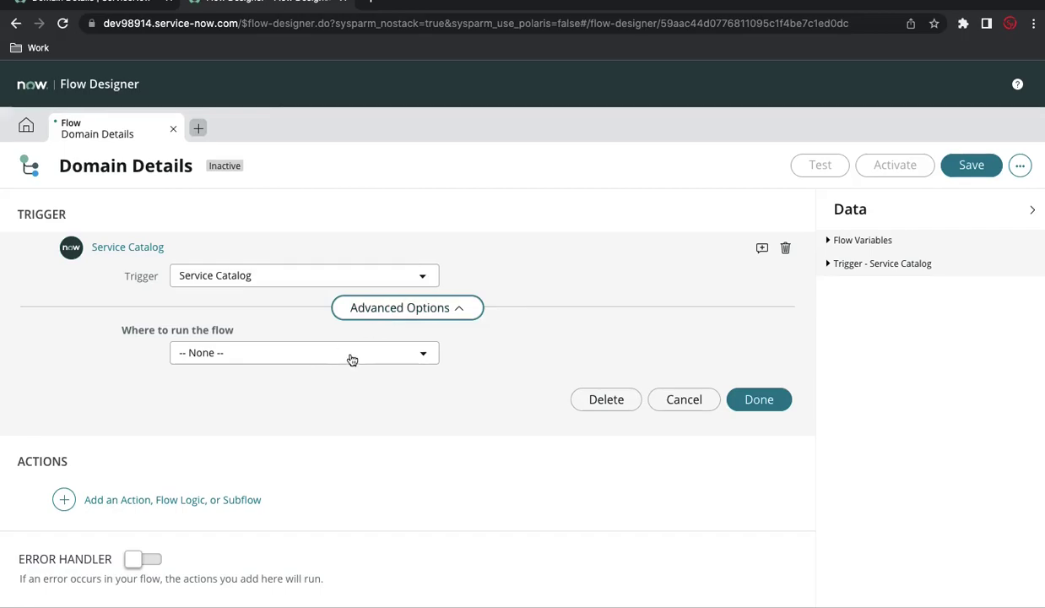
left_click(386, 314)
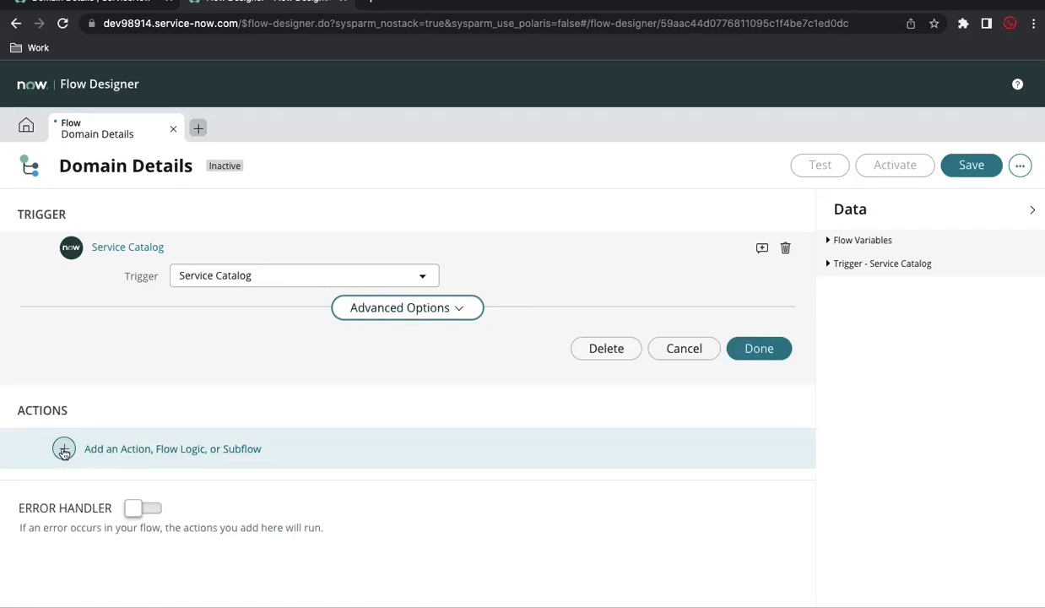
left_click(753, 354)
- Add the Get Catalog Variables action as the flow's first action, finding it with the search text get va
left_click(66, 328)
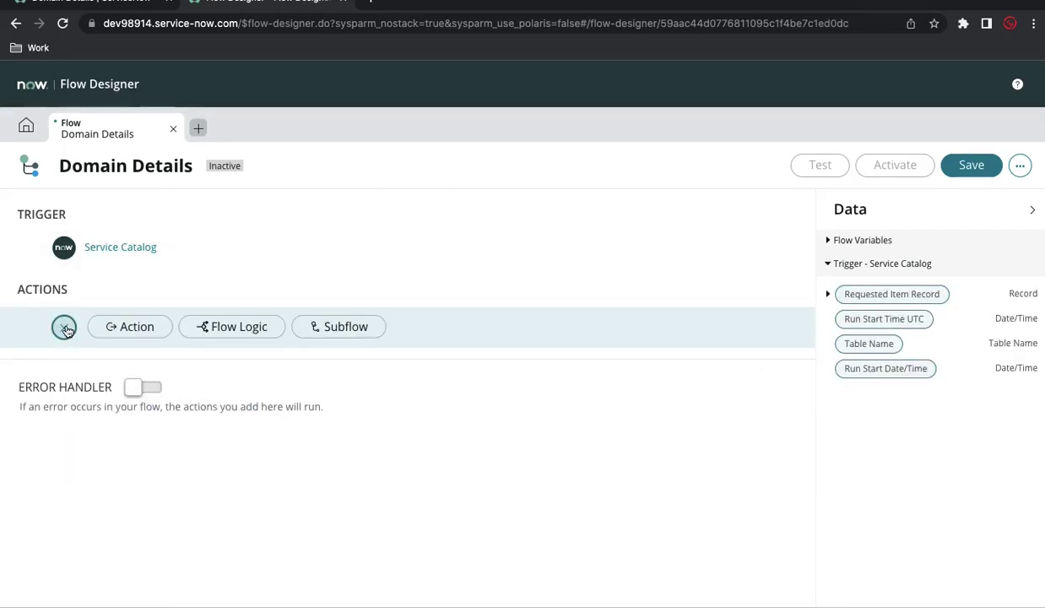
left_click(131, 335)
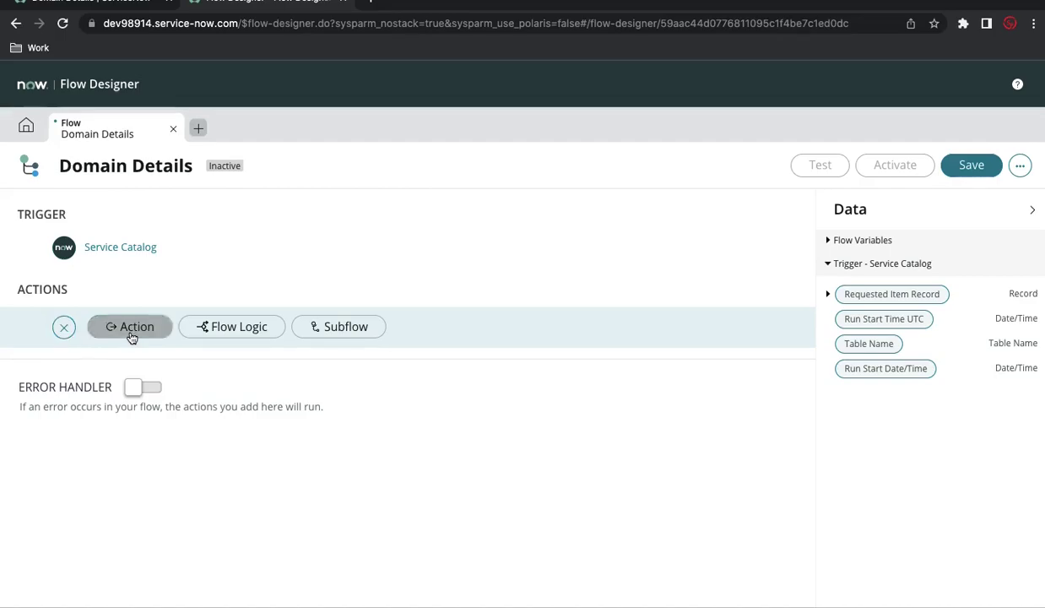
left_click(156, 449)
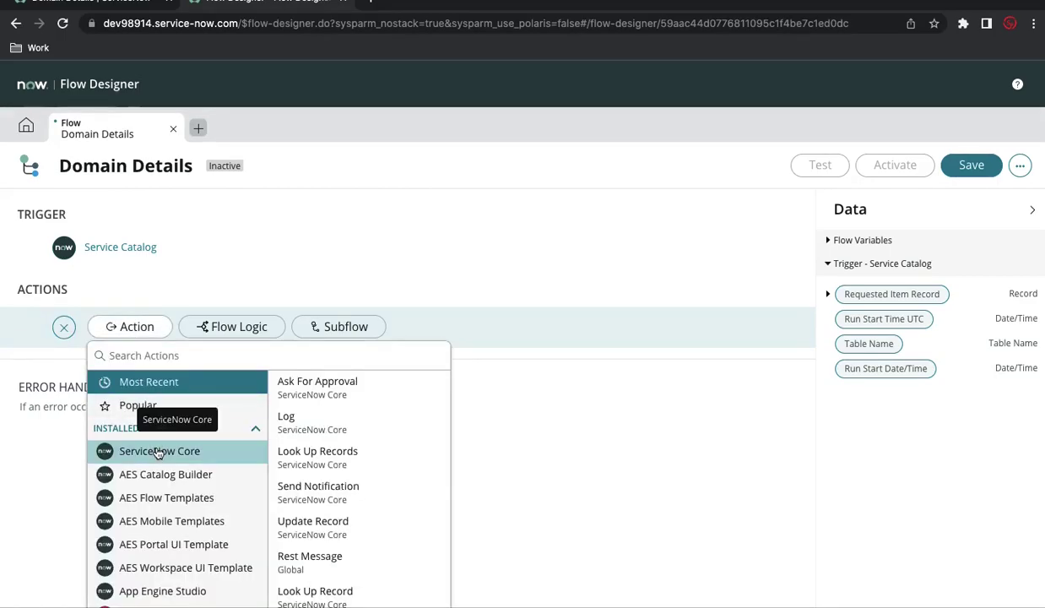
scroll(394, 471, "down", 2)
scroll(394, 471, "down", 5)
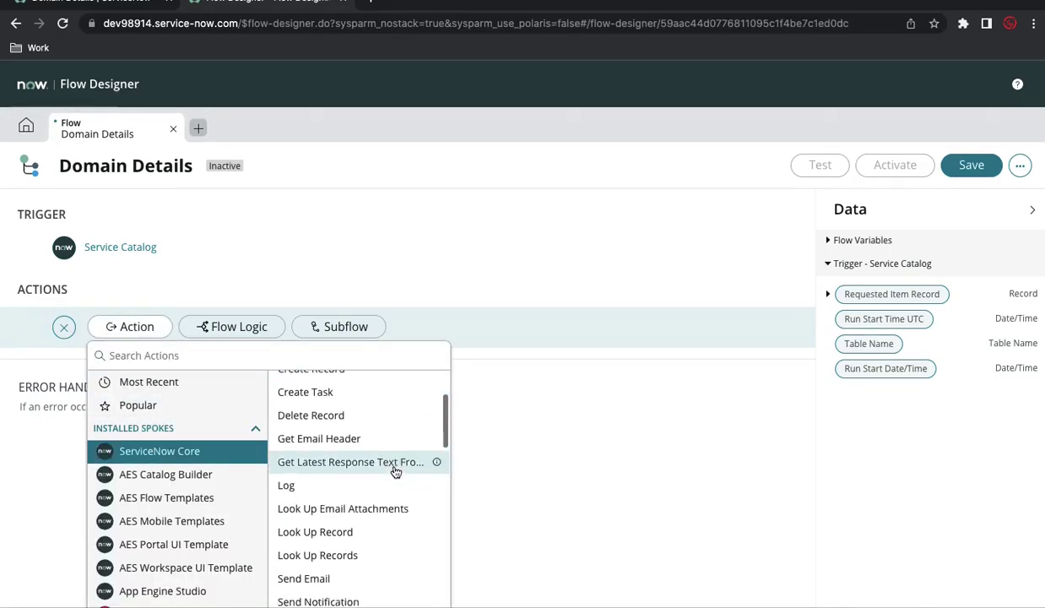
scroll(396, 471, "down", 3)
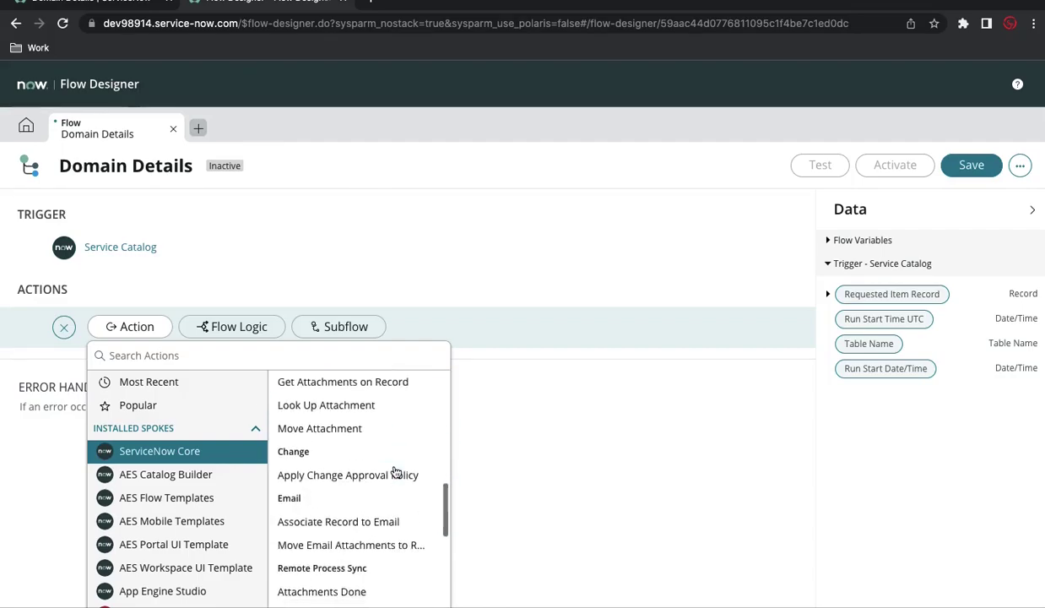
type("get")
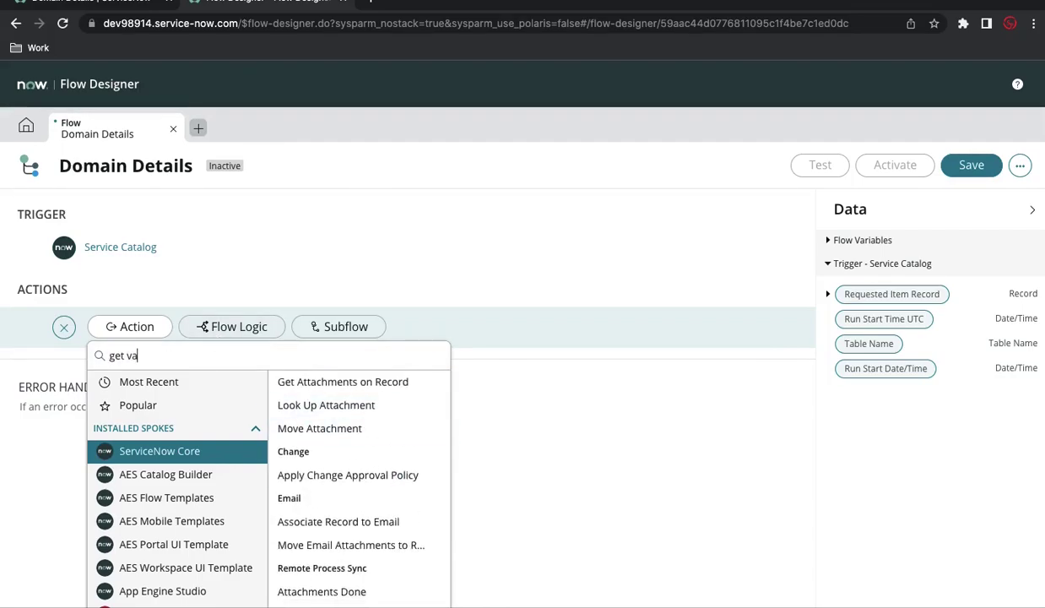
type(" va")
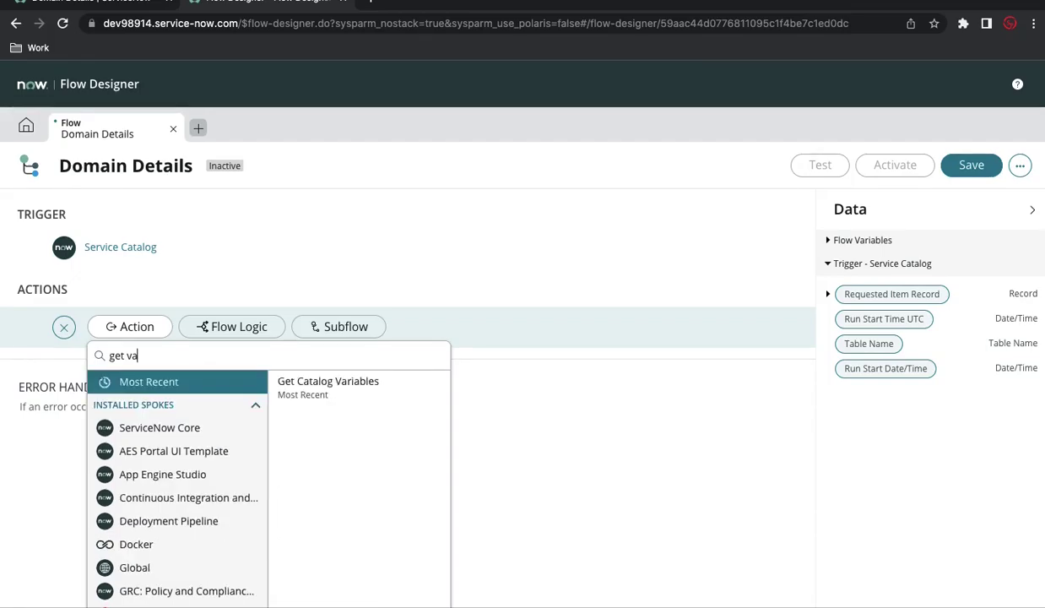
left_click(337, 392)
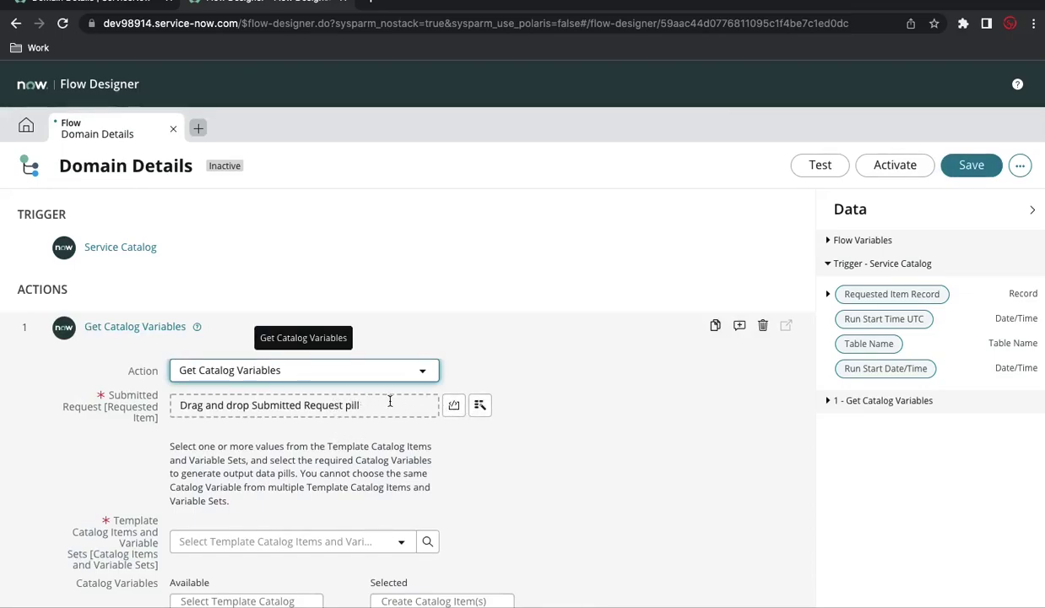
- Set the action's submitted request to the trigger's Requested Item Record and its template catalog item to Domain Details
left_click(480, 405)
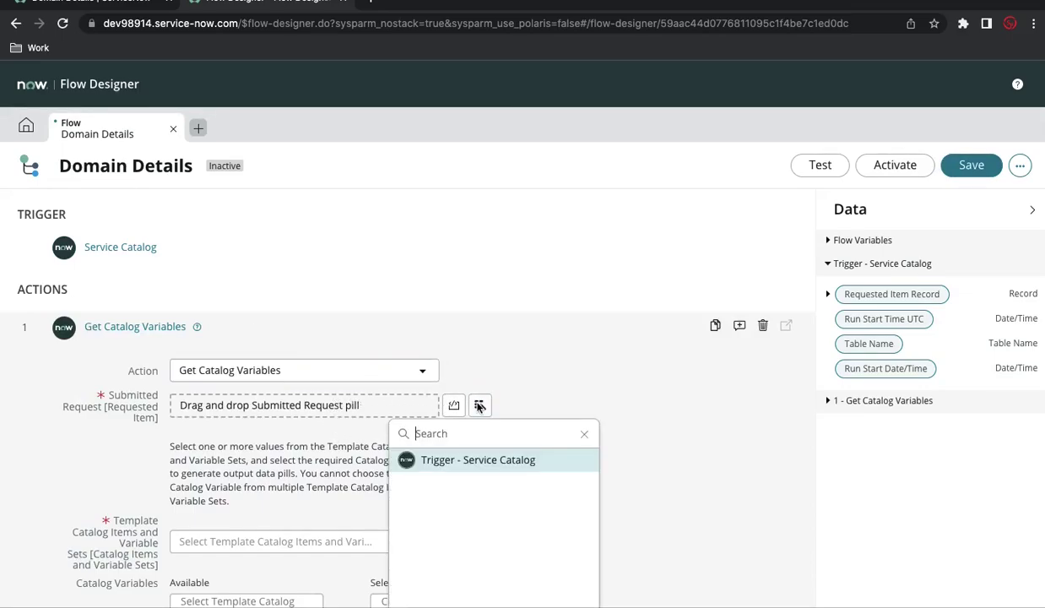
left_click(479, 460)
left_click(635, 460)
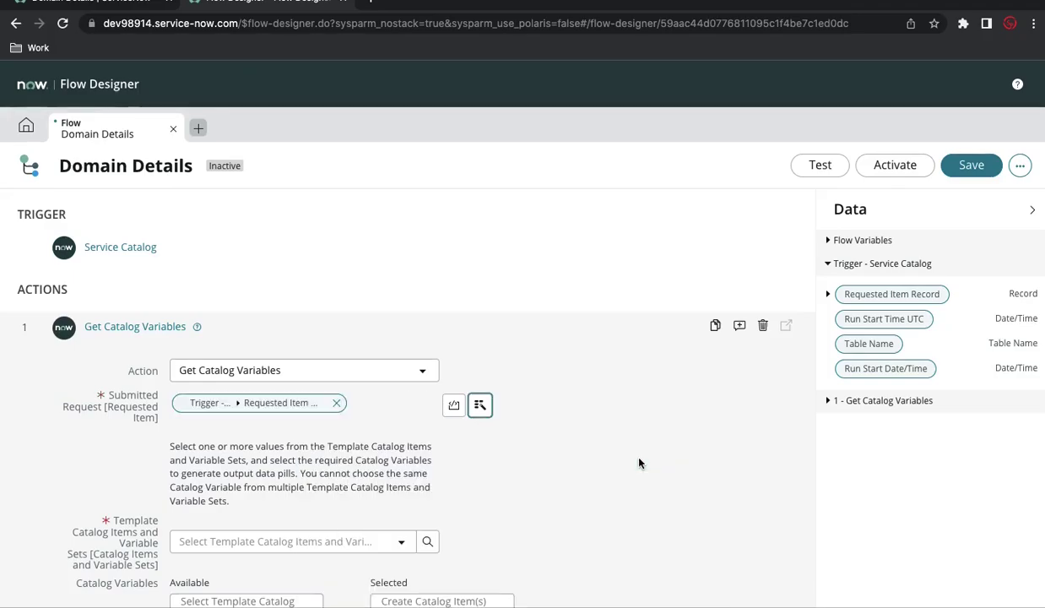
scroll(639, 463, "down", 1)
scroll(639, 463, "down", 1)
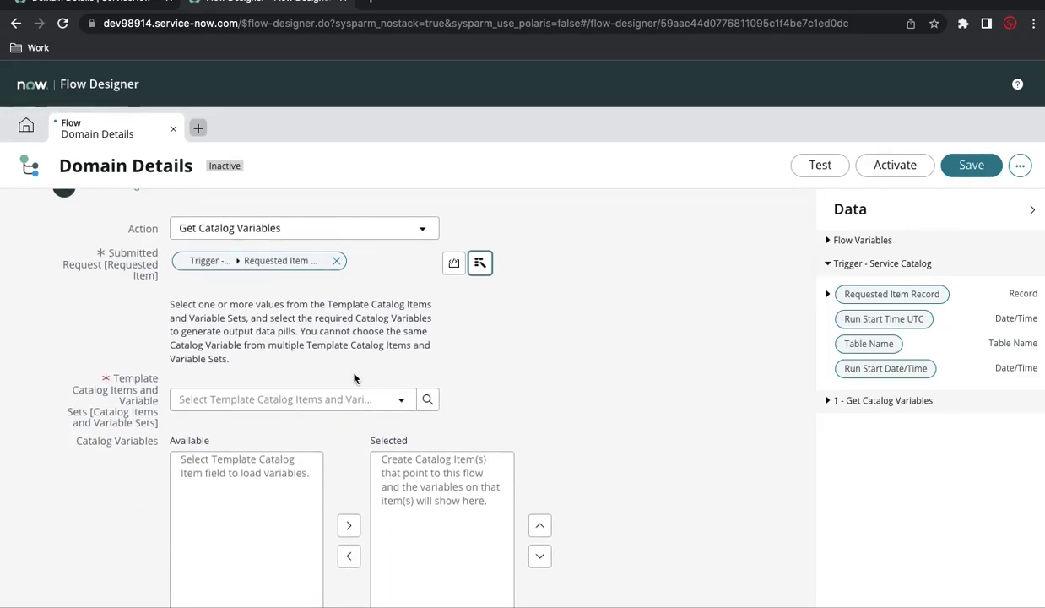
left_click(353, 398)
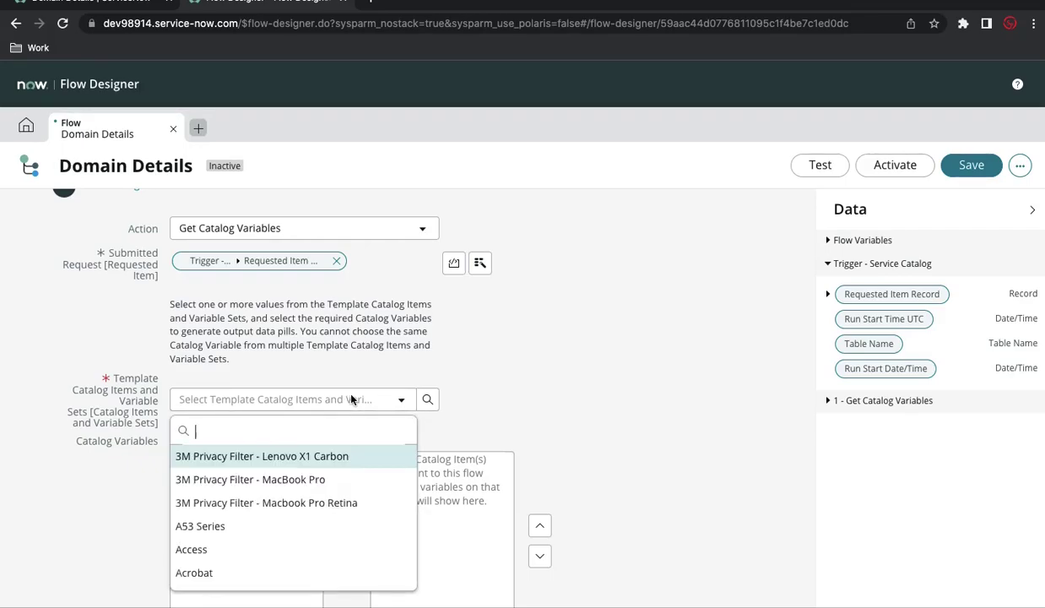
type("Domain Details")
left_click(321, 455)
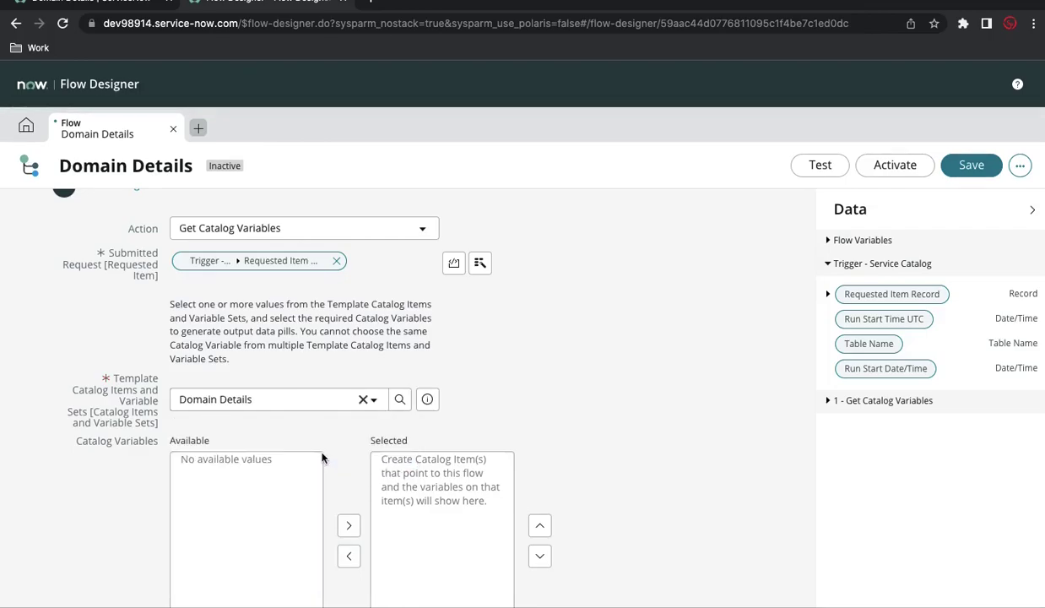
- Move the email and amount catalog variables to the selected list and finish the Get Catalog Variables action
scroll(498, 431, "down", 1)
scroll(498, 431, "down", 1)
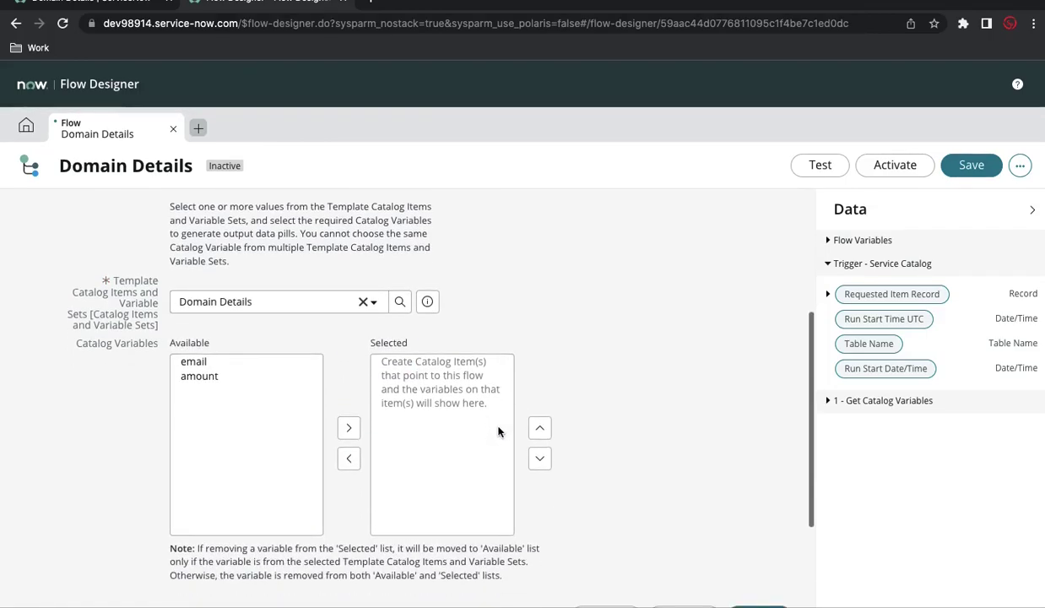
left_click(212, 363)
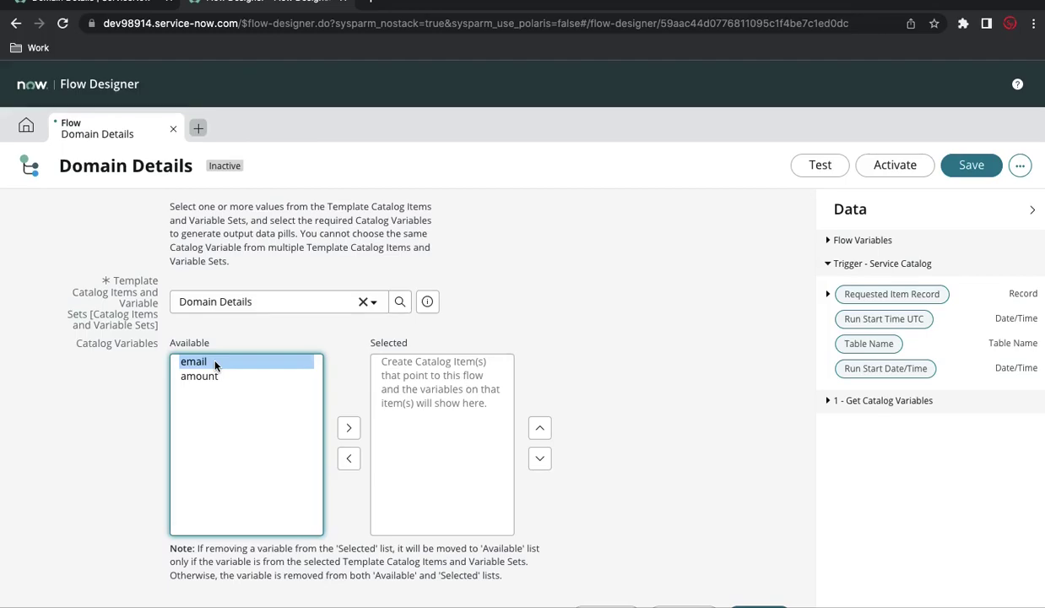
key("shift+Down")
left_click(349, 428)
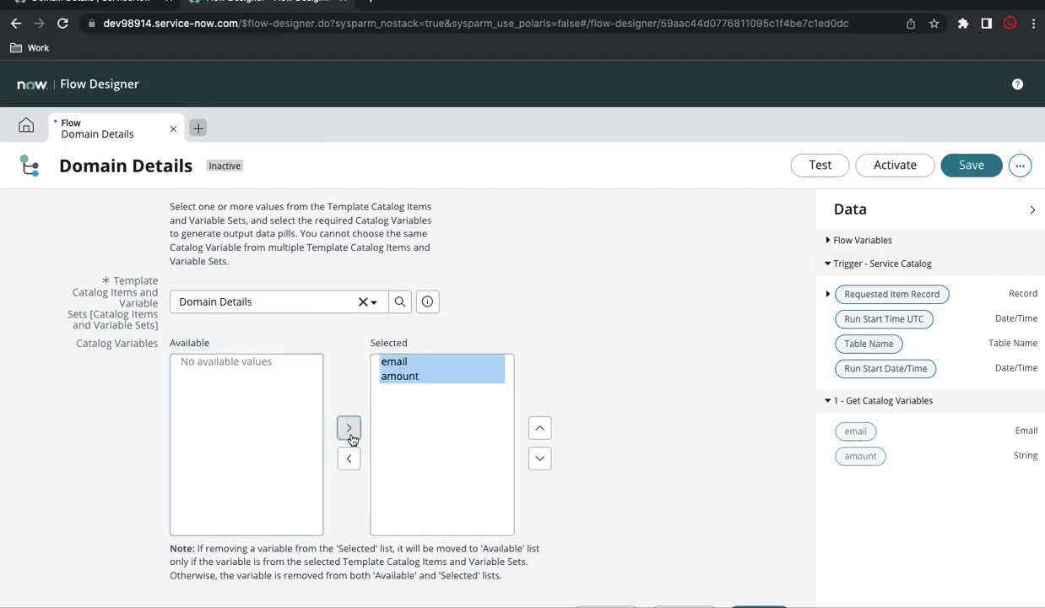
scroll(596, 383, "down", 3)
left_click(759, 446)
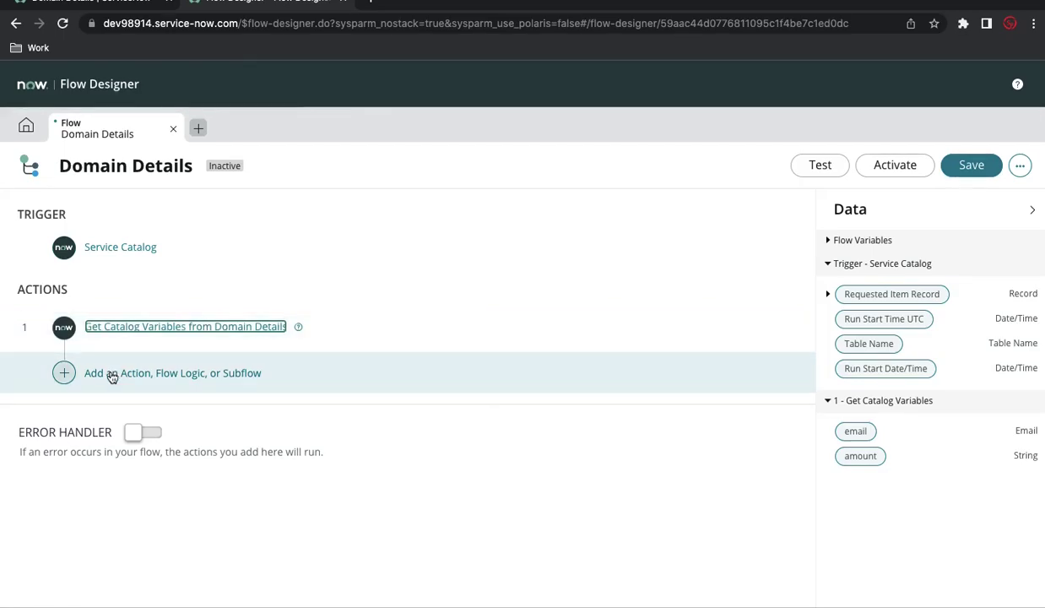
- Switch to the Transform Function document to review the required incident short description, and return to the browser
key("super+Tab")
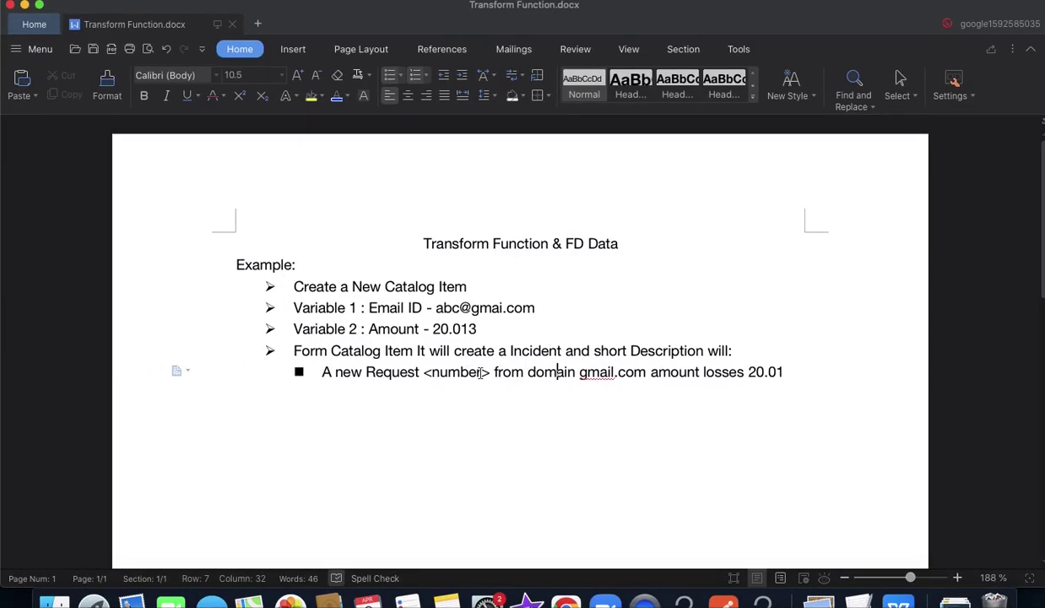
key("super+Tab")
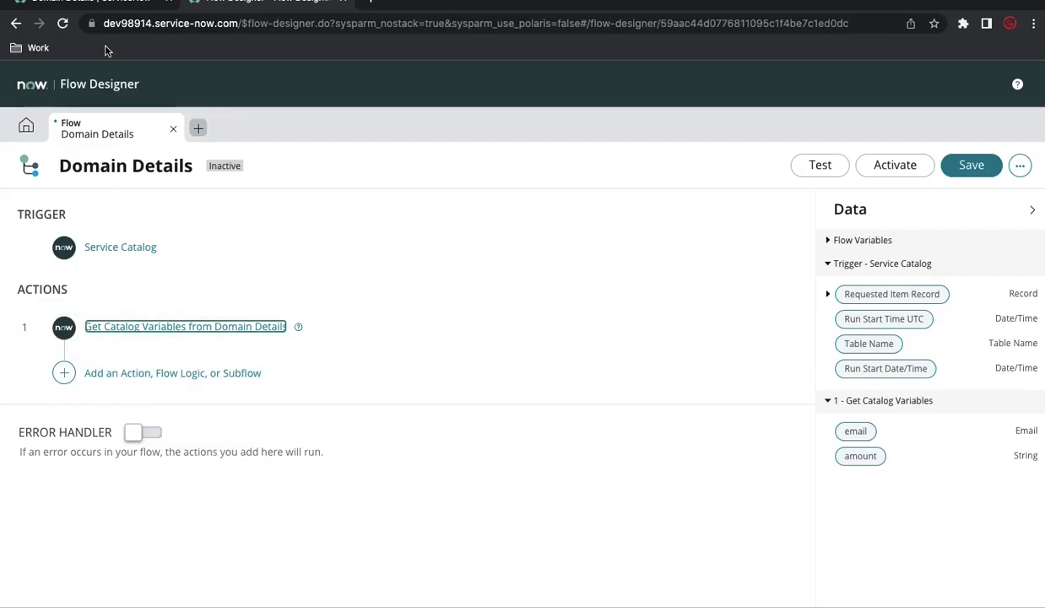
- Open the incident list with incident.LIST and examine the fields on a blank new incident form
left_click(109, 6)
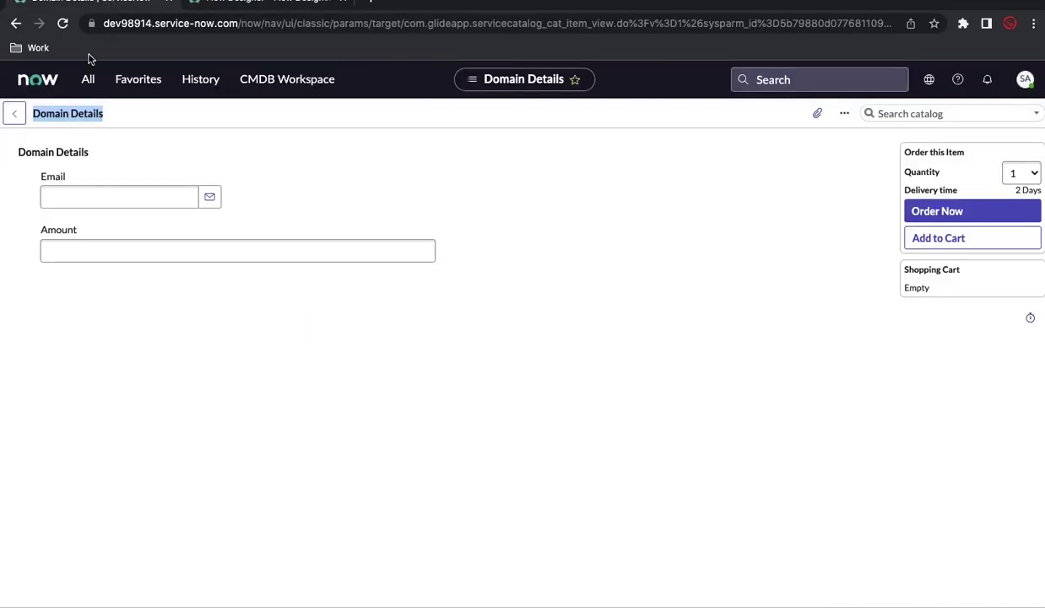
left_click(85, 84)
type("f")
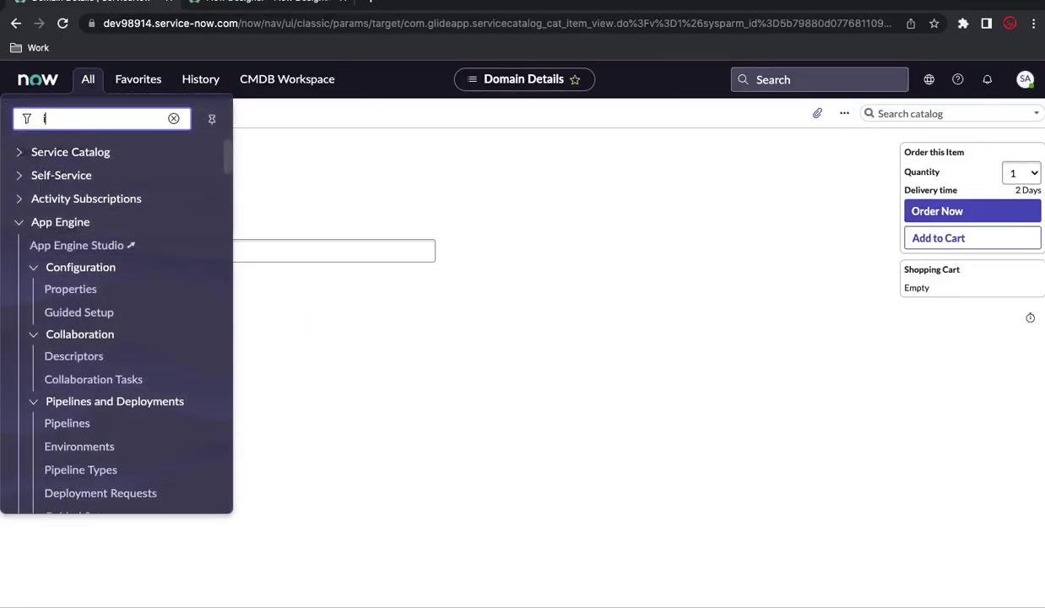
type("ncident.LI")
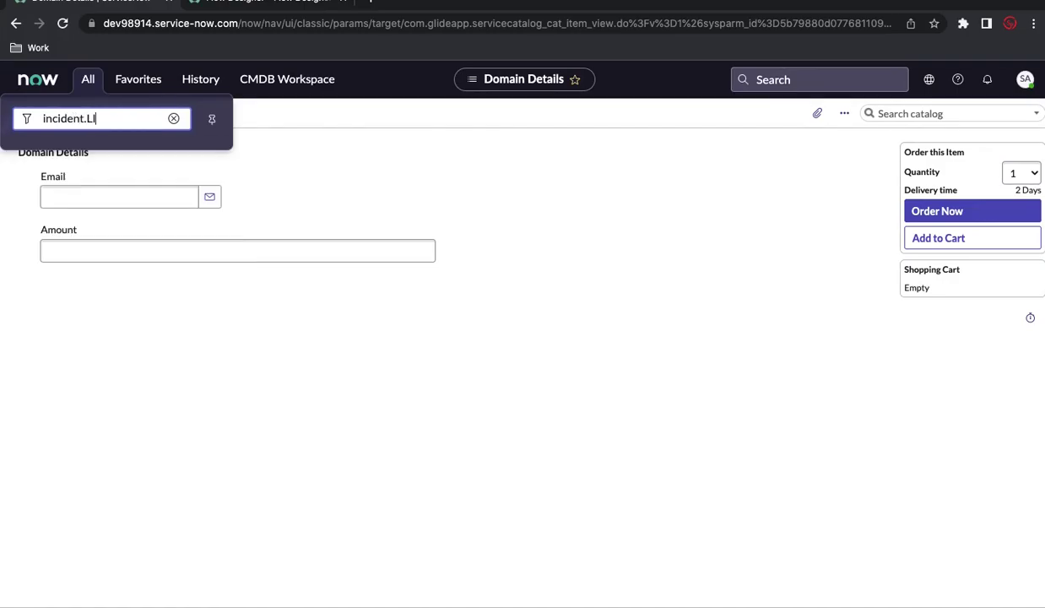
type("ST")
key("Return")
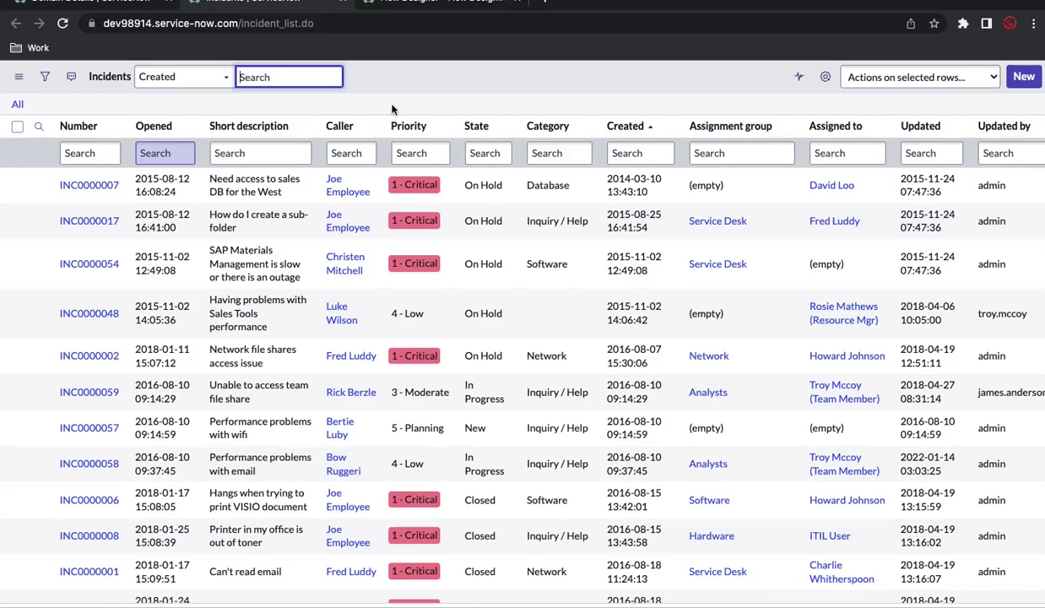
left_click(1024, 81)
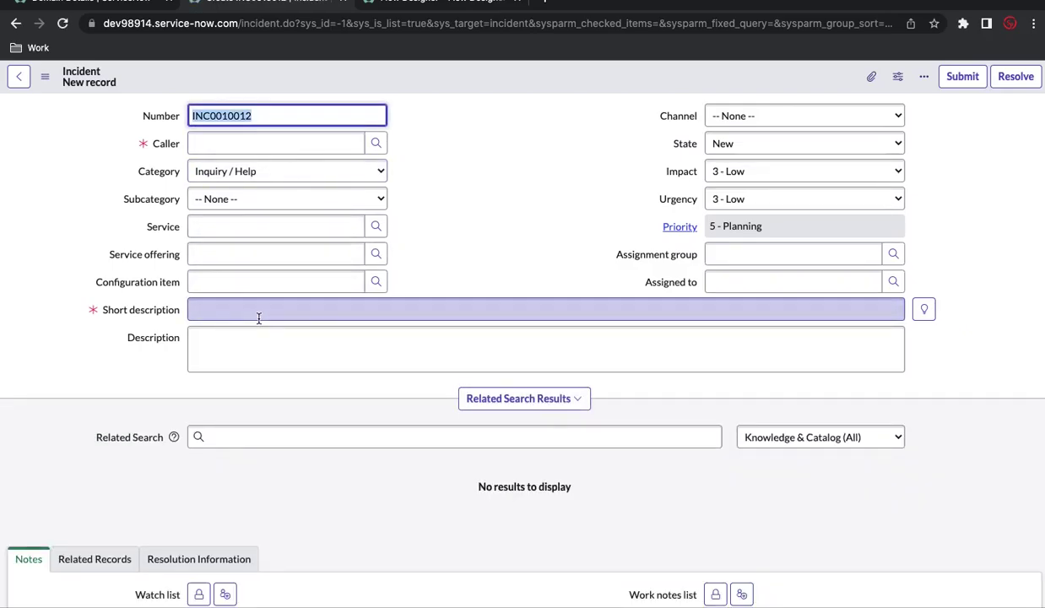
scroll(259, 318, "down", 1)
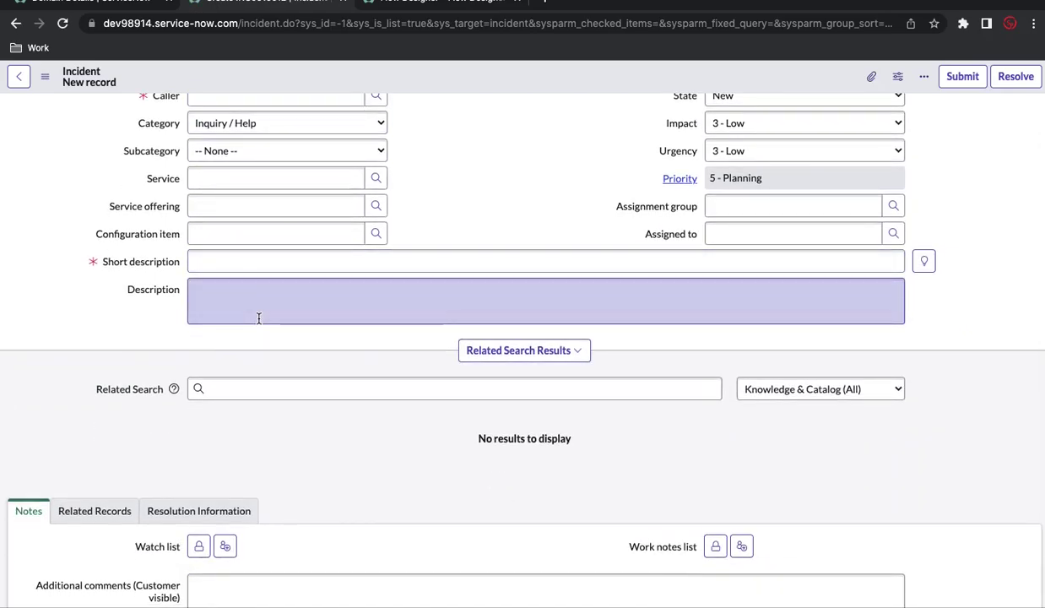
scroll(454, 221, "up", 1)
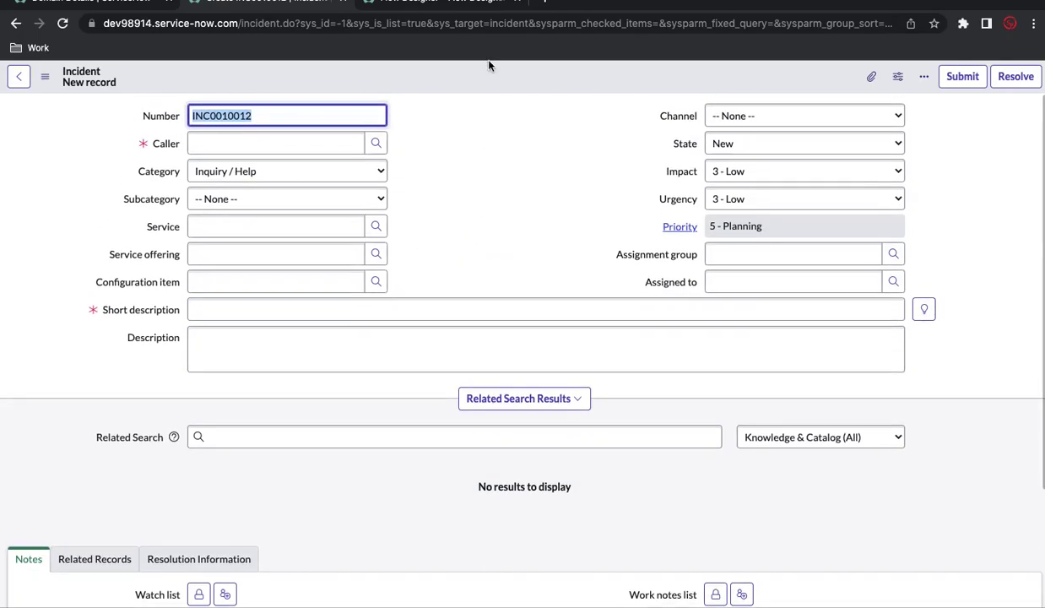
- Return to the Domain Details flow and add a Create Record action after the Get Catalog Variables action
left_click(414, 3)
left_click(65, 372)
left_click(125, 375)
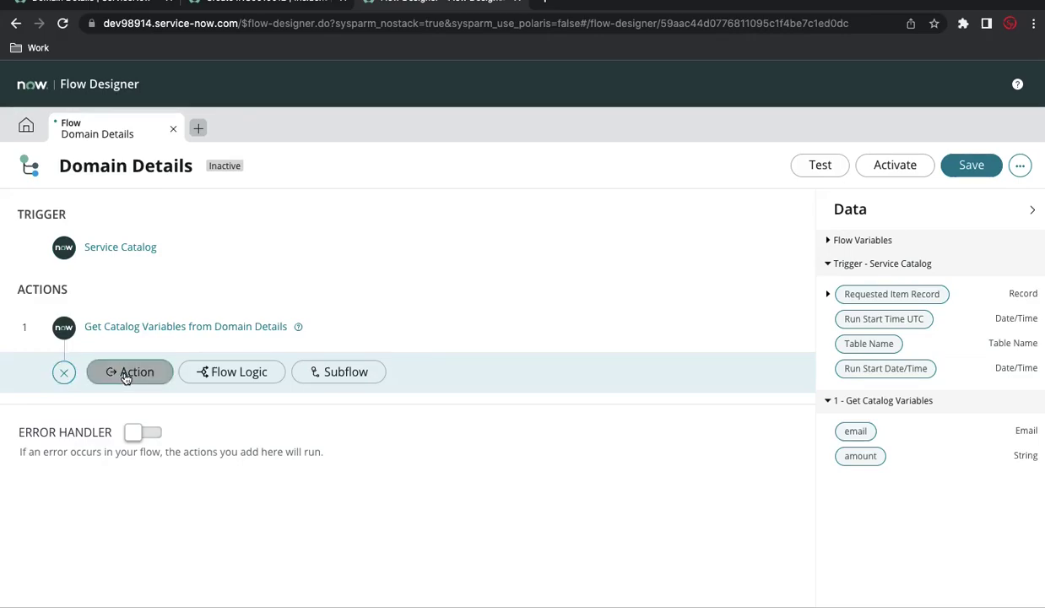
type("insert")
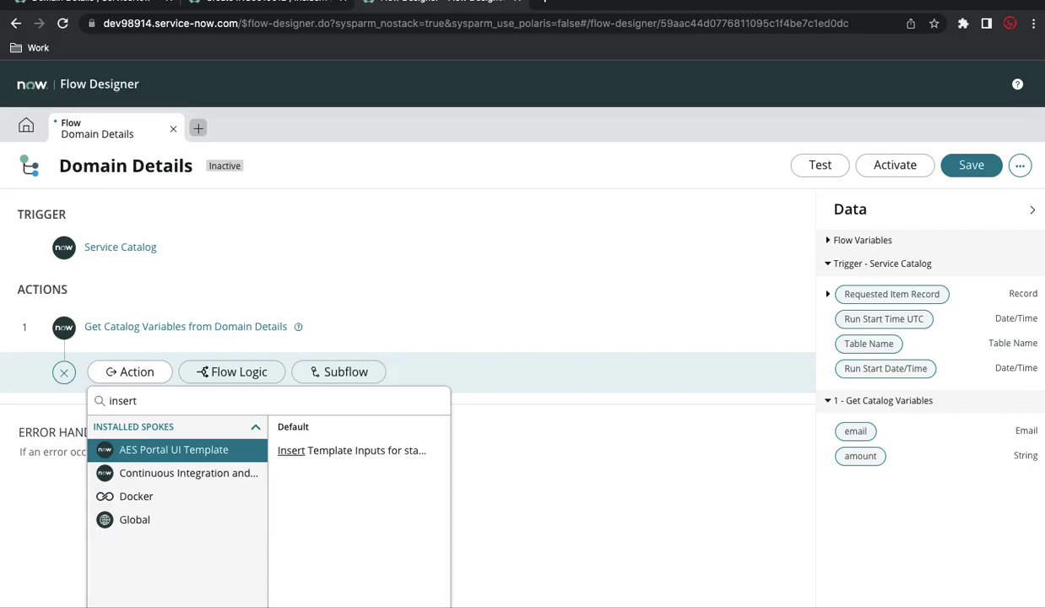
key("BackSpace")
key("BackSpace")
key("BackSpace")
key("BackSpace")
key("BackSpace")
key("BackSpace")
type("create")
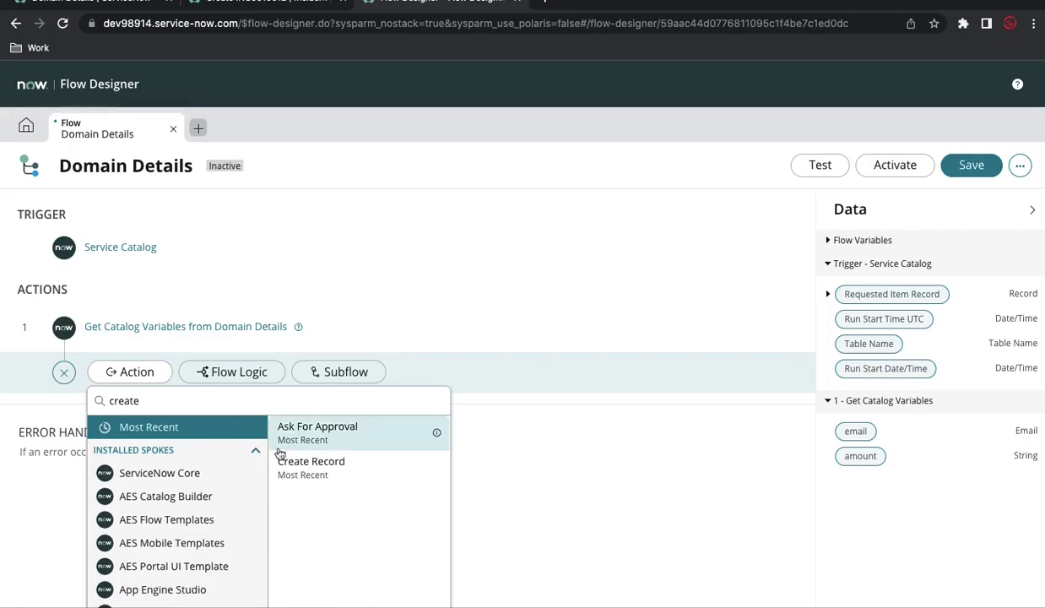
left_click(307, 466)
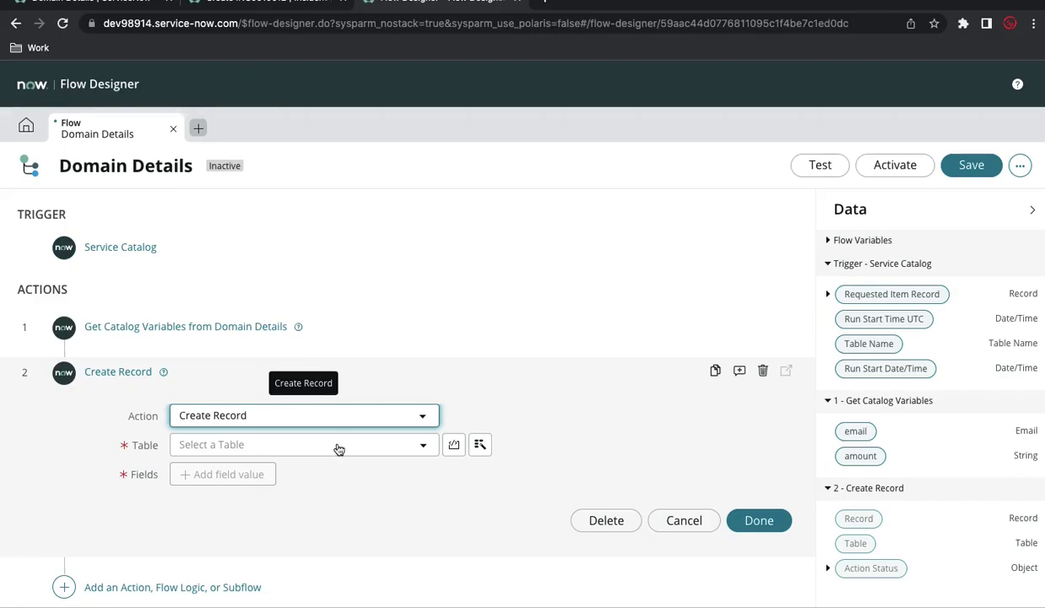
- Set the Create Record action's table to Incident [incident]
left_click(329, 446)
type("incident")
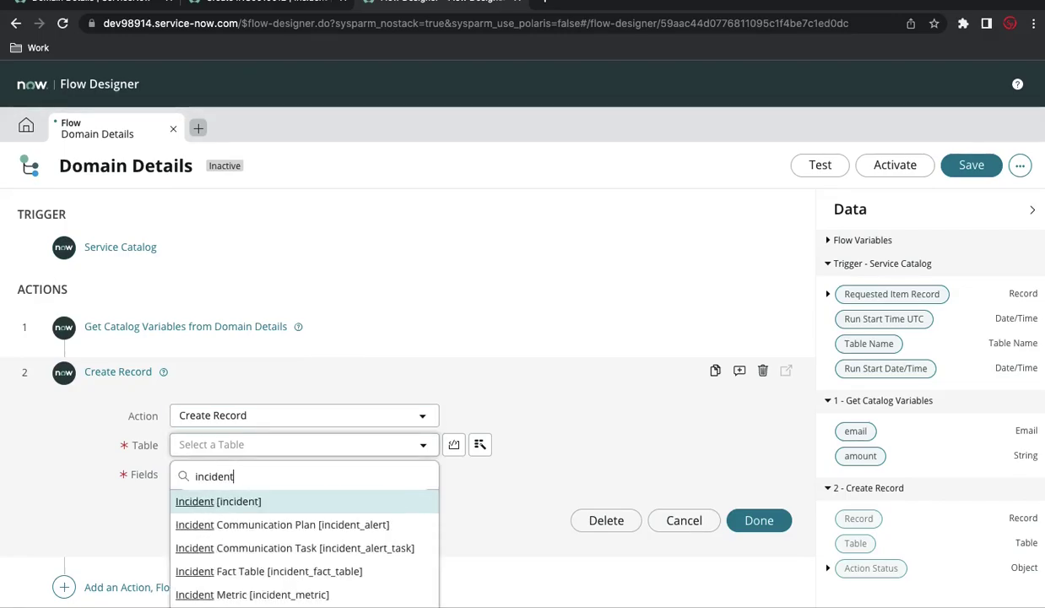
key("Return")
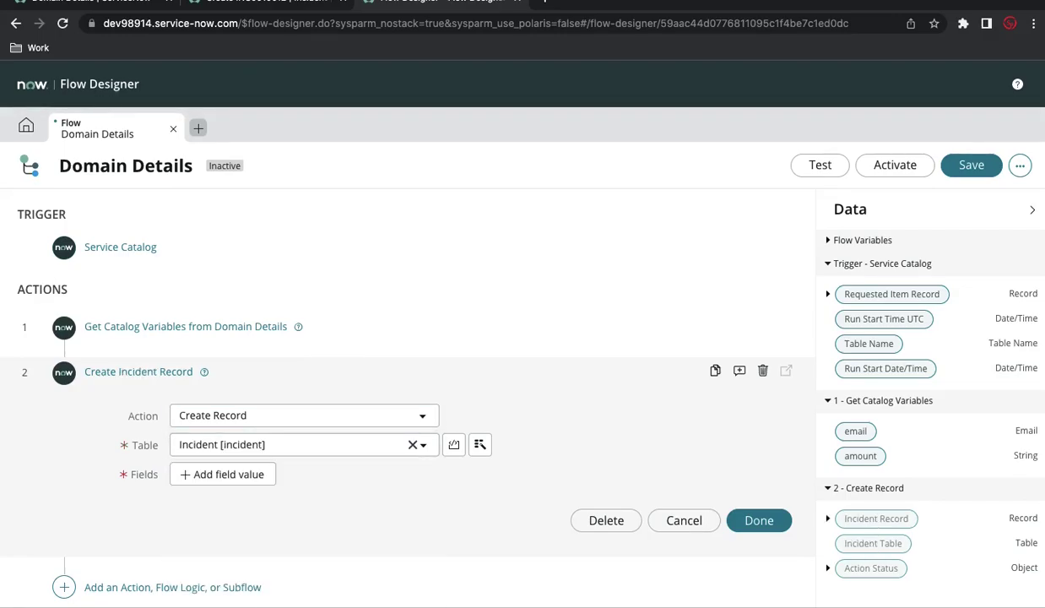
- Add a Caller field value to the incident record and set it to the first listed user, the architect
left_click(233, 476)
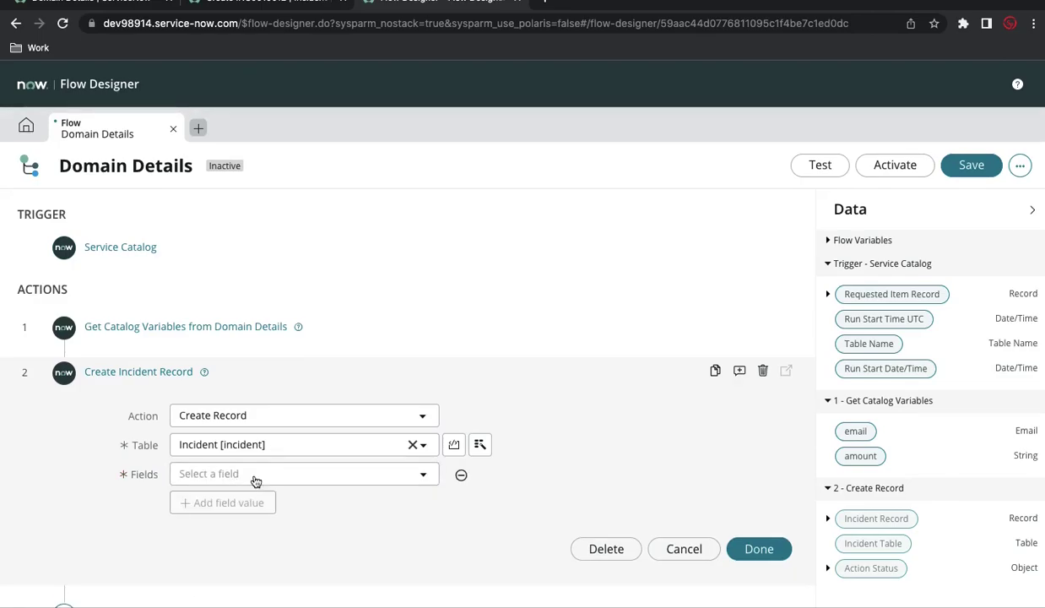
left_click(256, 475)
type("ca")
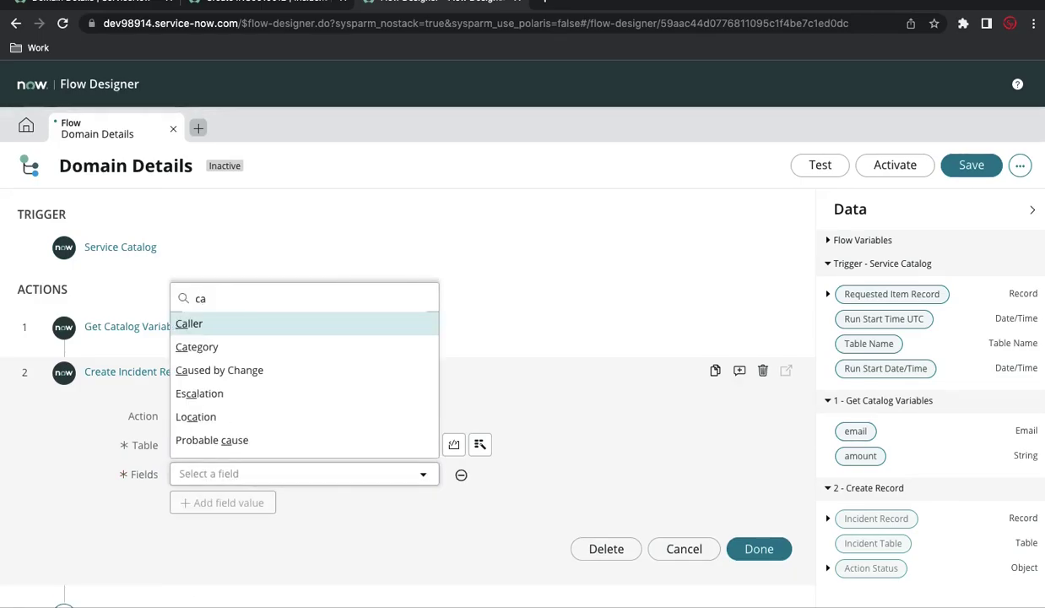
key("Return")
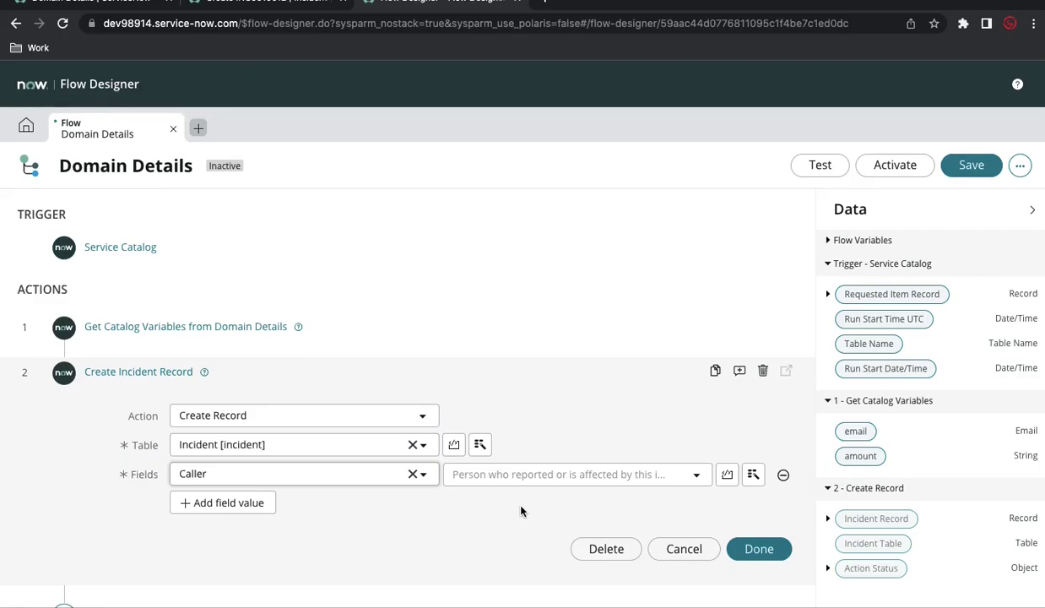
left_click(539, 475)
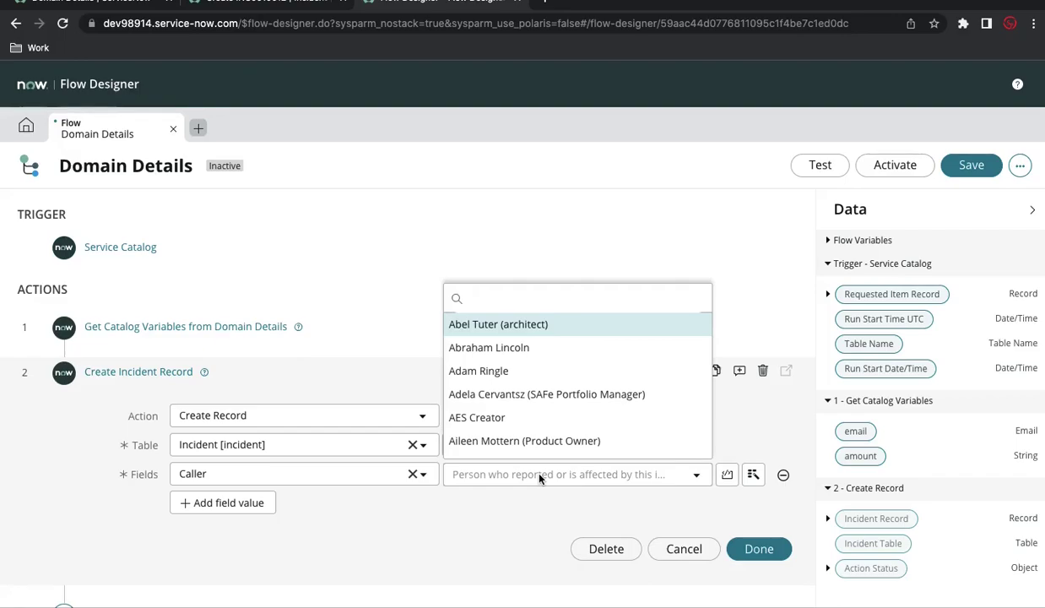
left_click(530, 325)
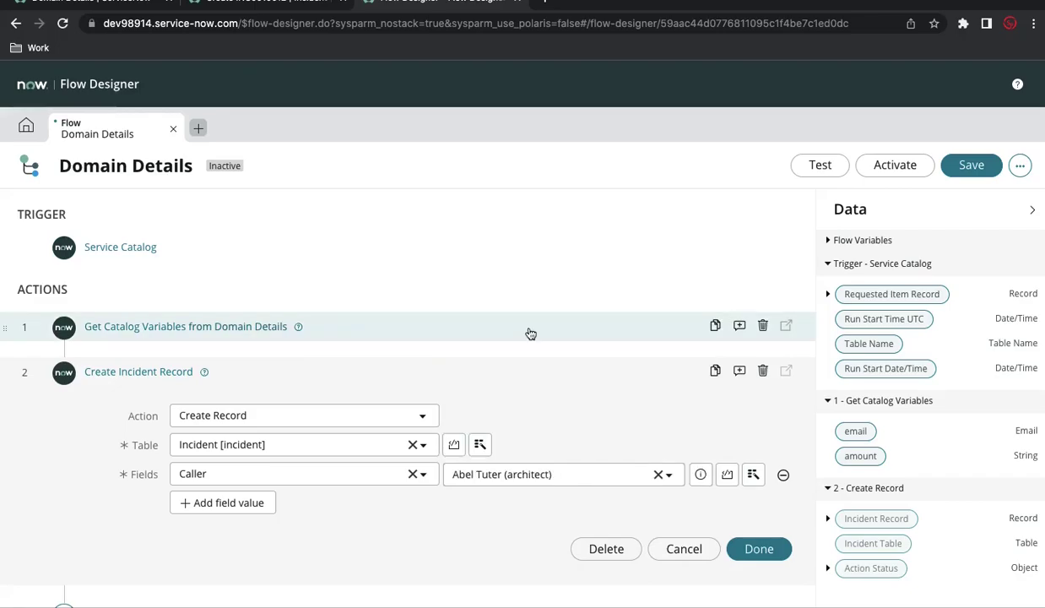
- Add Short description as a second field of the incident record
left_click(257, 504)
left_click(295, 505)
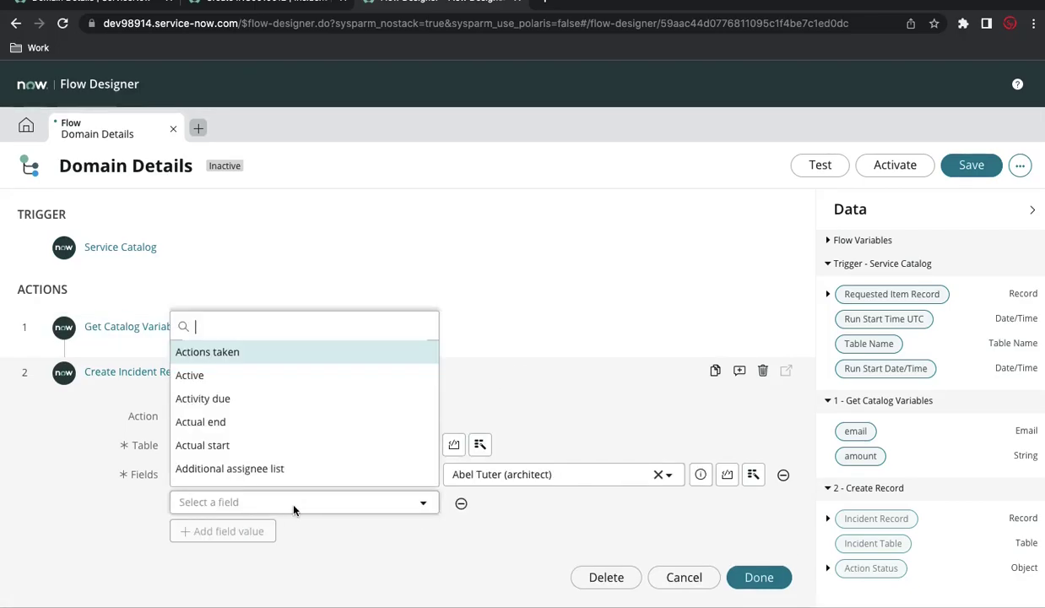
type("sho")
key("Return")
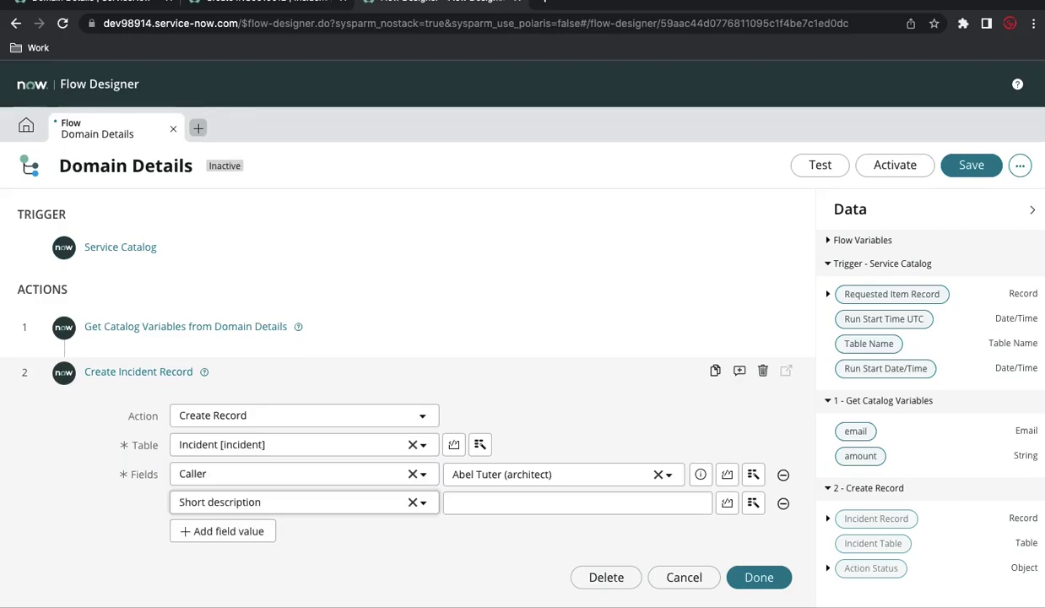
- Copy the line "A new Request <number> from domain gmail.com amount losses 20.01" from the Transform Function document into the flow's short description value
left_click(485, 503)
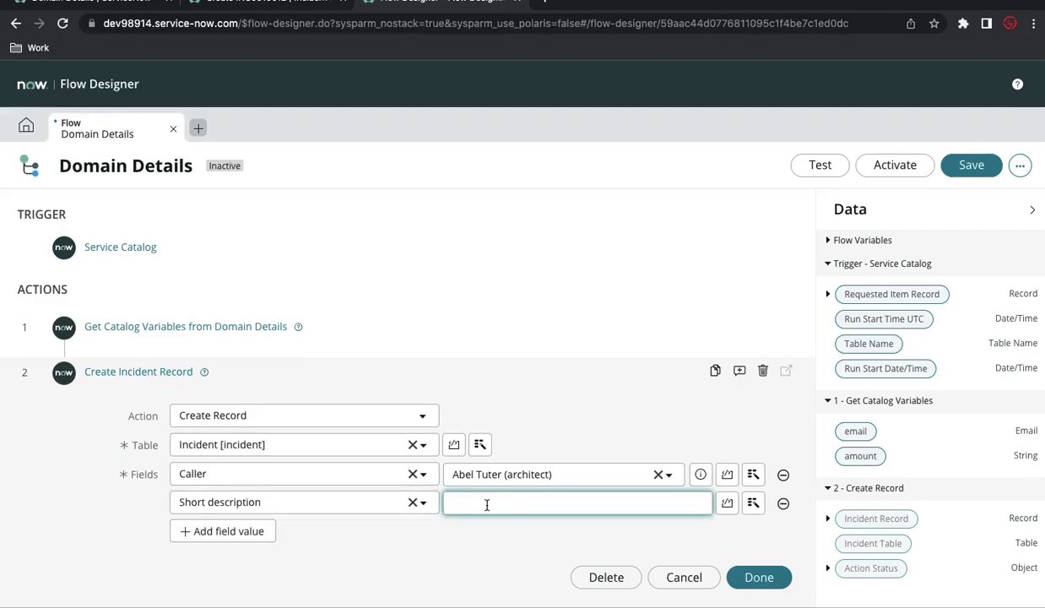
key("ctrl+Left")
left_click_drag(793, 369, 322, 371)
key("super+c")
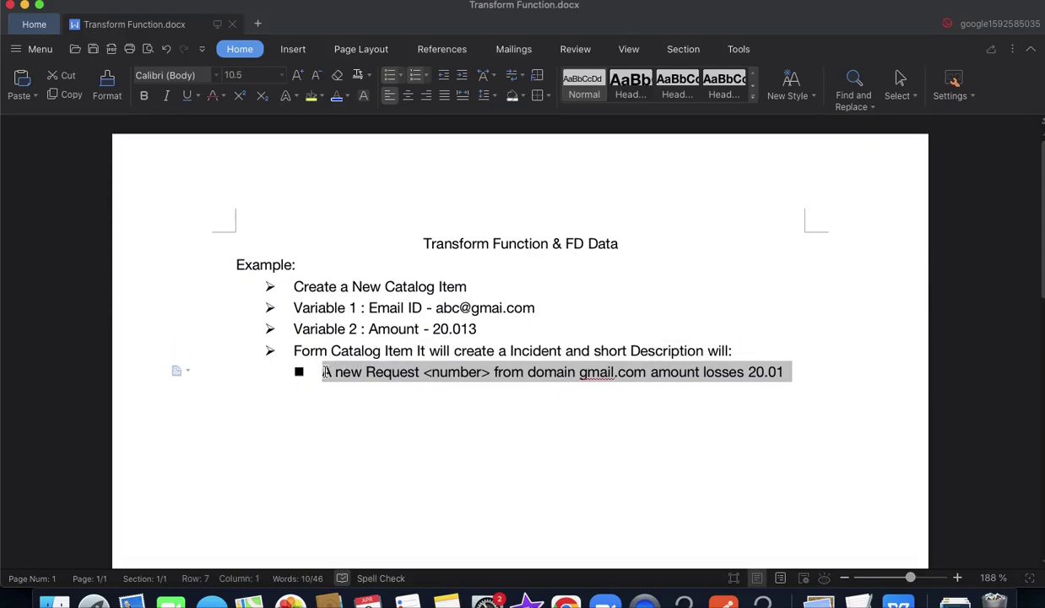
key("ctrl+Right")
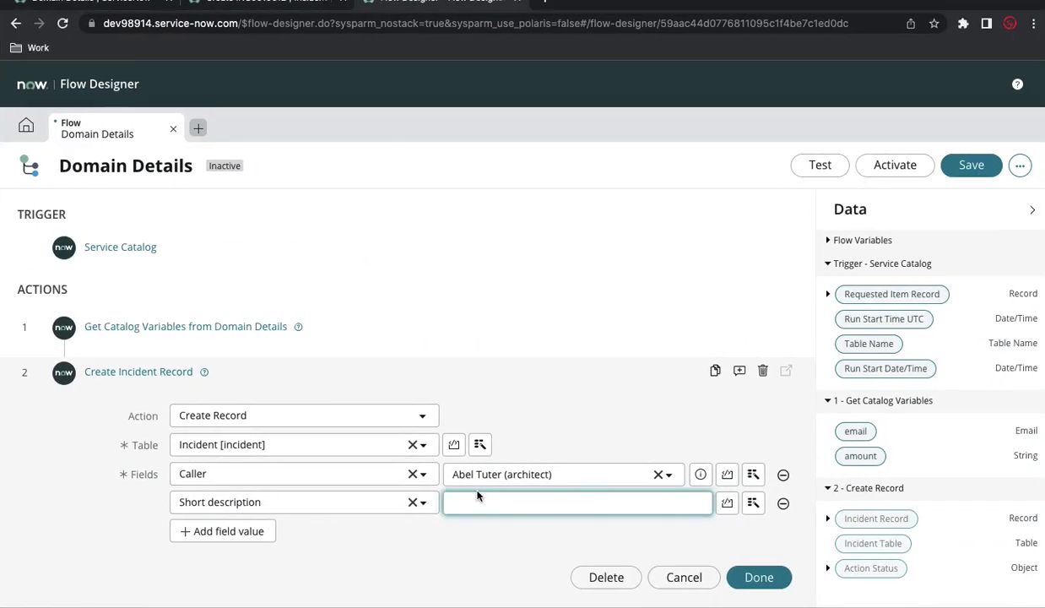
key("super+v")
key("super+Up")
key("Delete")
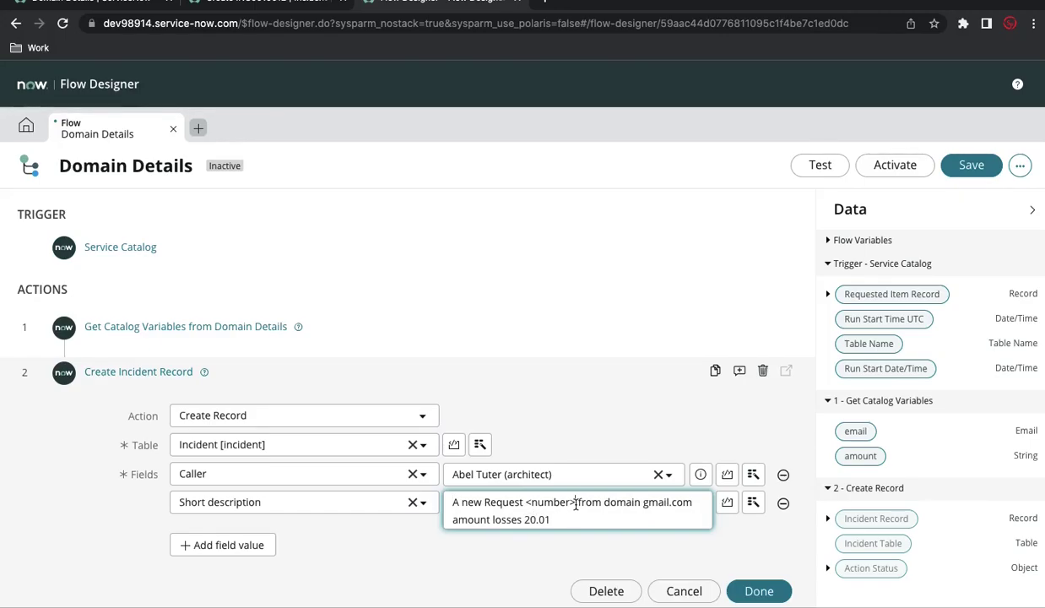
- Replace the <number> placeholder in the short description with the Number of the trigger's Requested Item Record
left_click_drag(575, 502, 525, 502)
key("BackSpace")
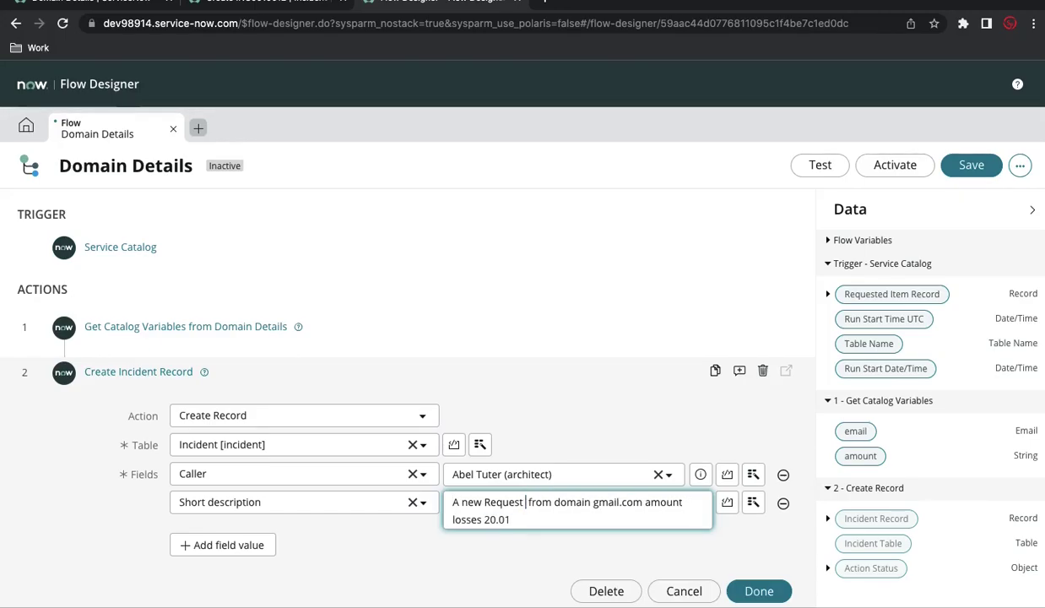
left_click(753, 502)
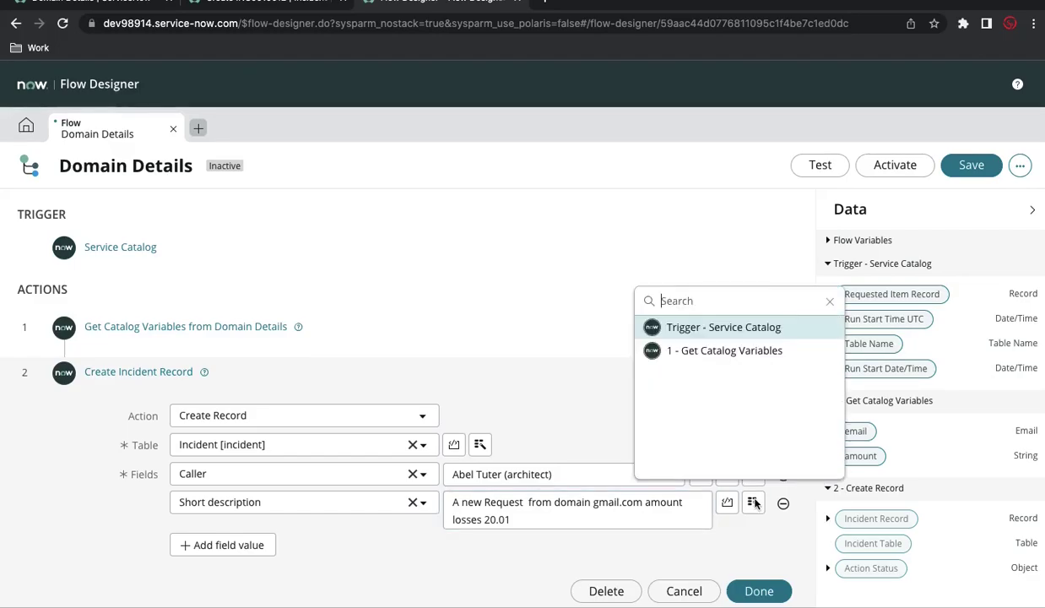
left_click(776, 329)
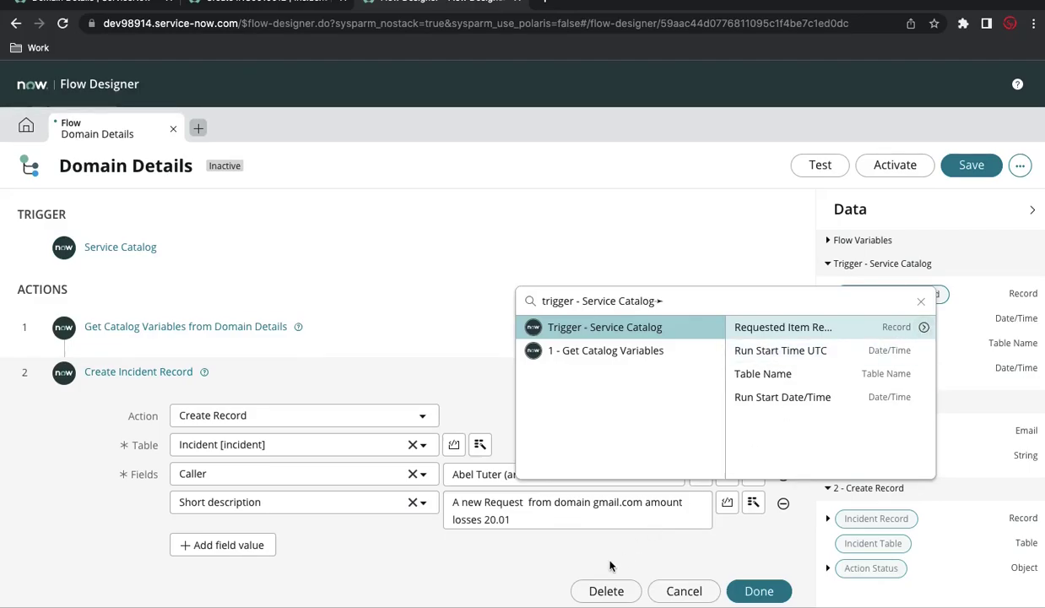
left_click(844, 327)
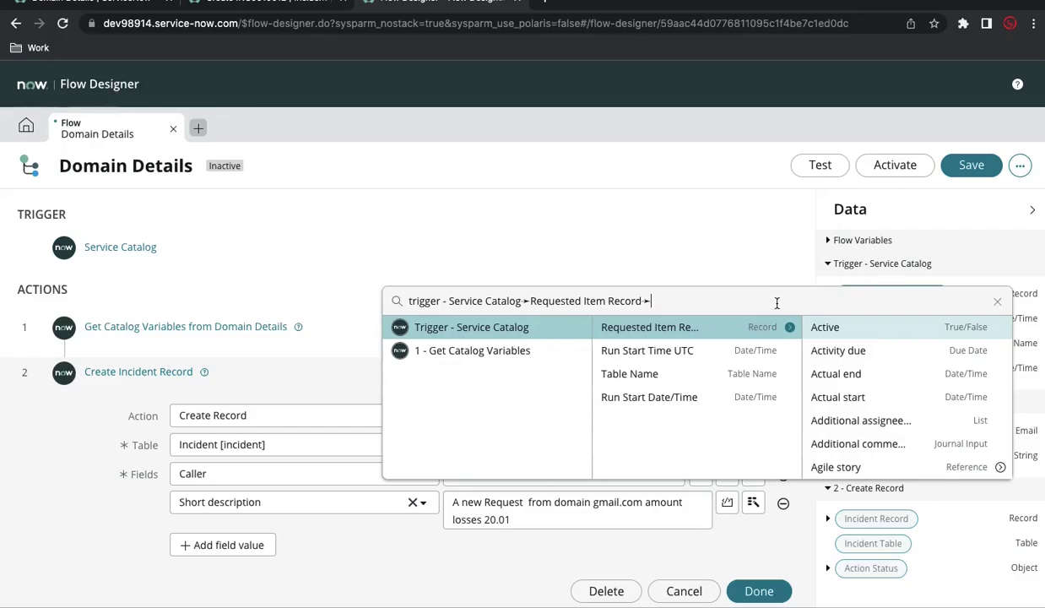
type("number")
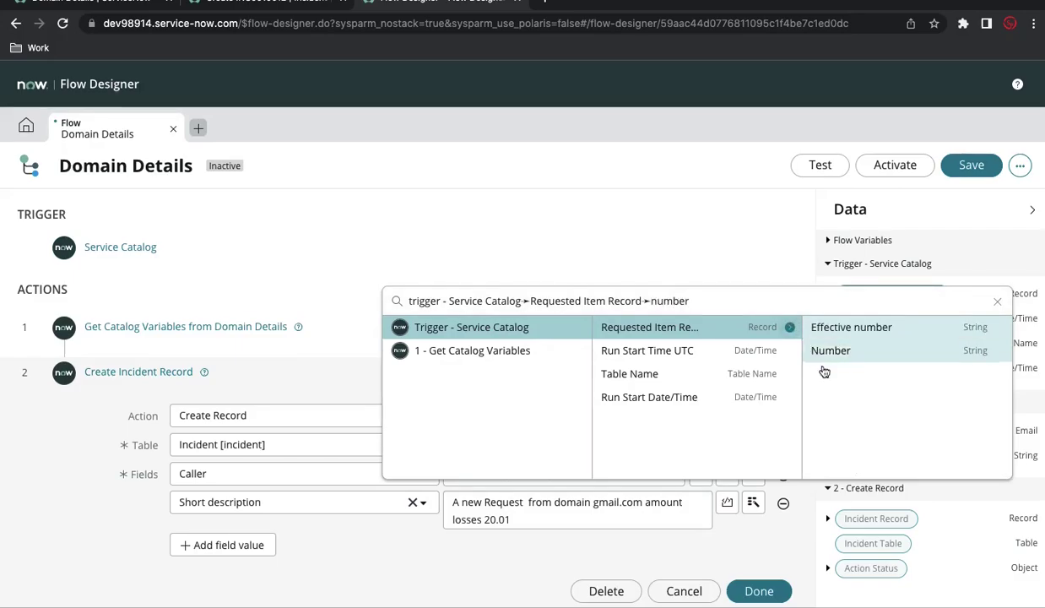
left_click(835, 352)
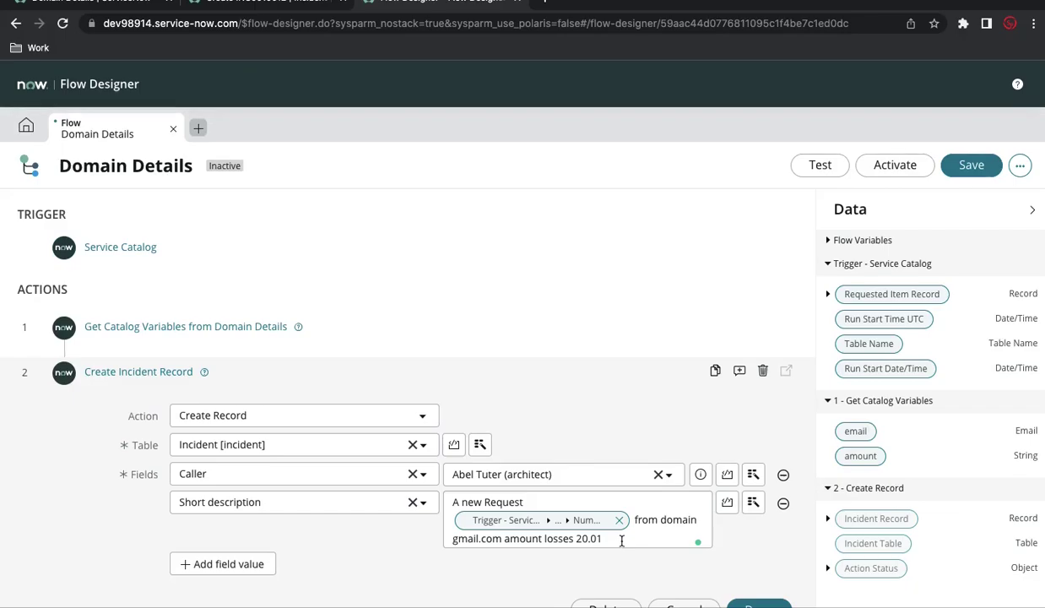
- Replace gmail.com in the short description with the email variable from Get Catalog Variables
left_click_drag(503, 538, 453, 541)
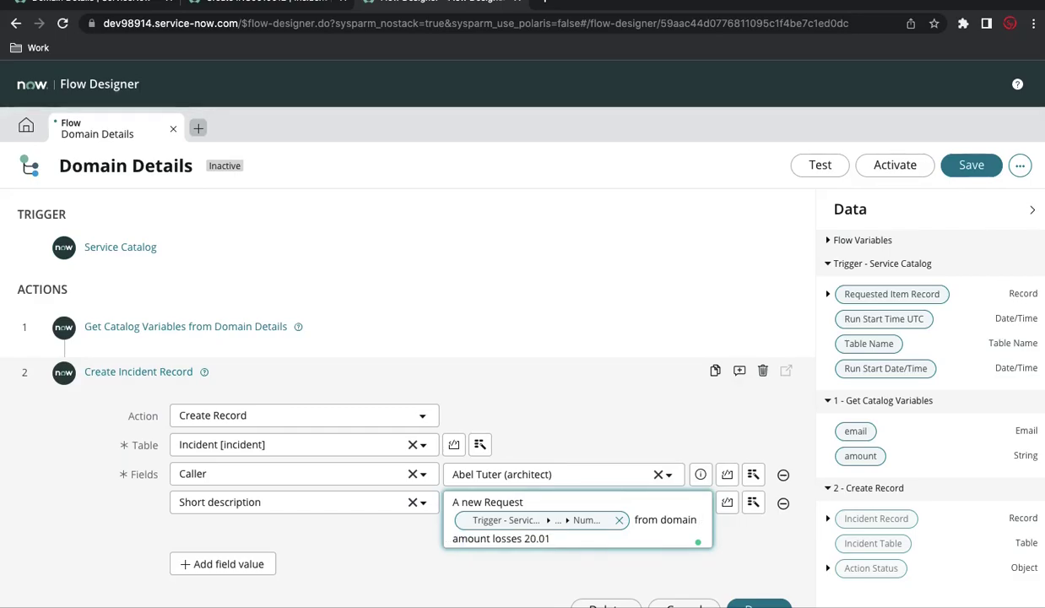
left_click(726, 502)
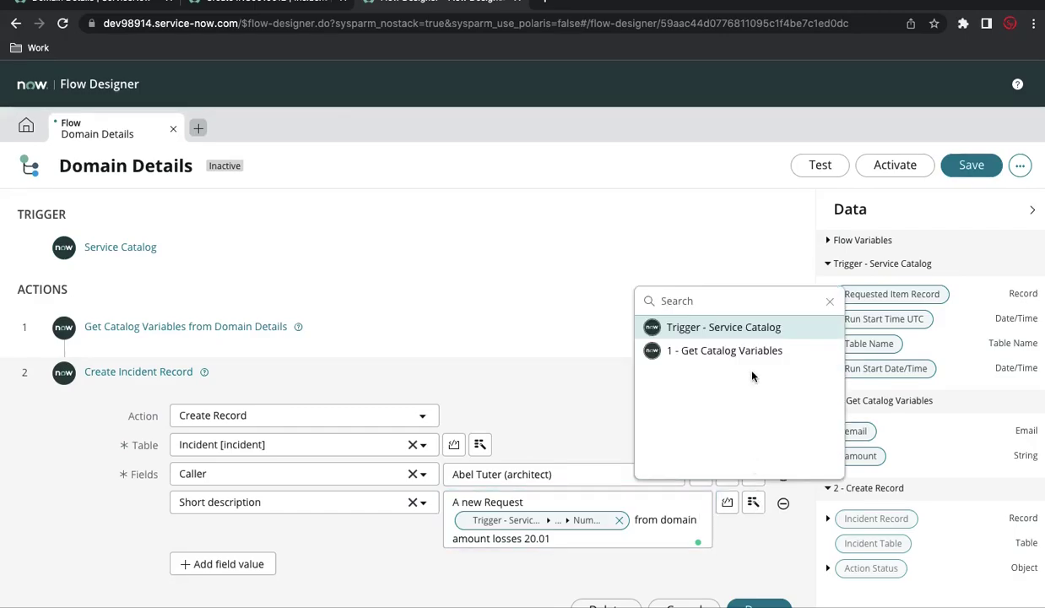
left_click(724, 350)
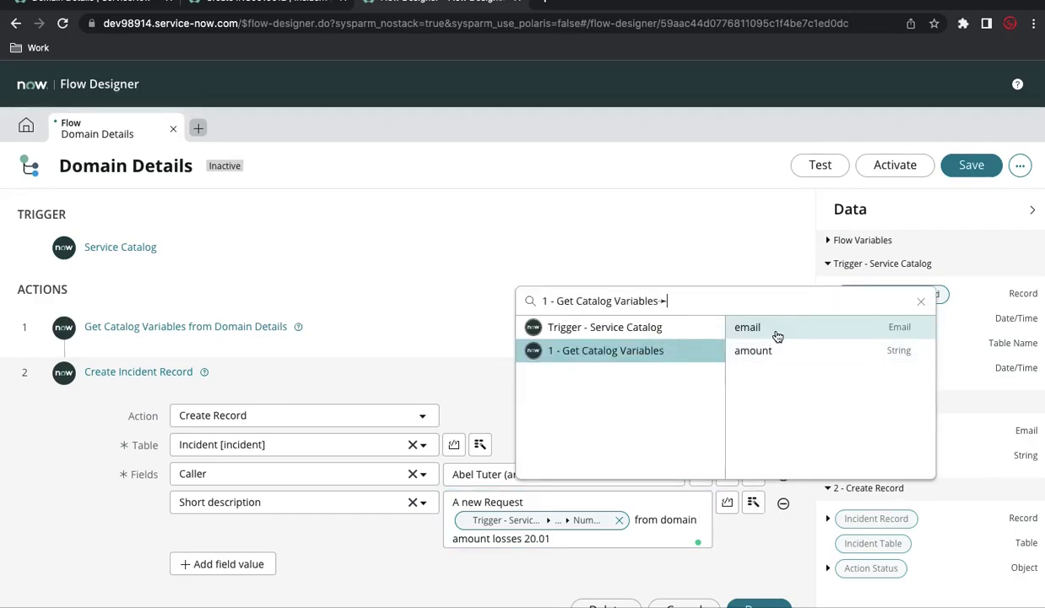
left_click(777, 329)
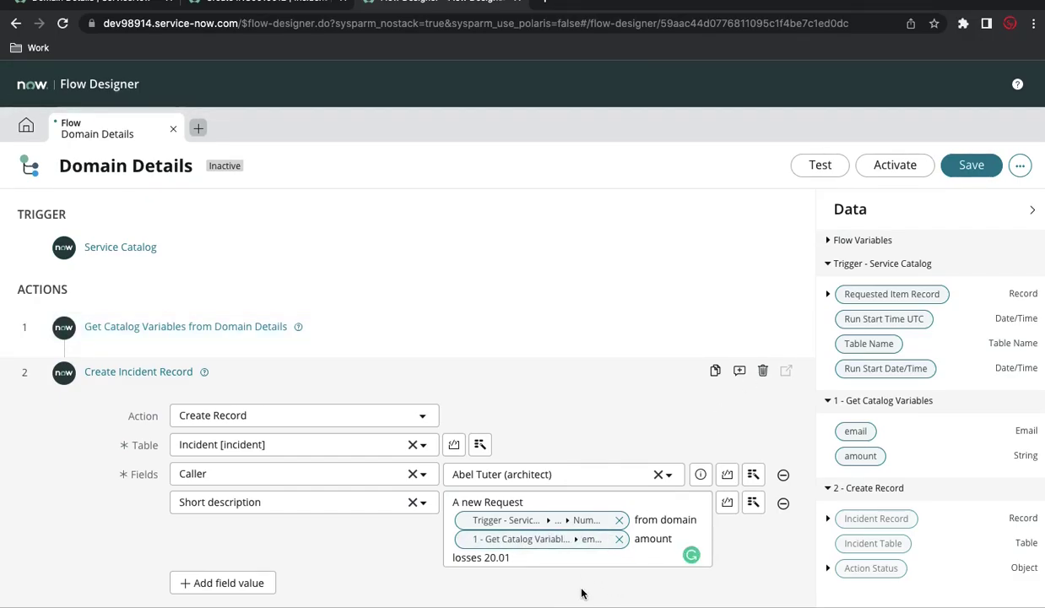
- Apply a Split string transform with separator @ to the email variable in the short description and close the transform list
left_click(606, 540)
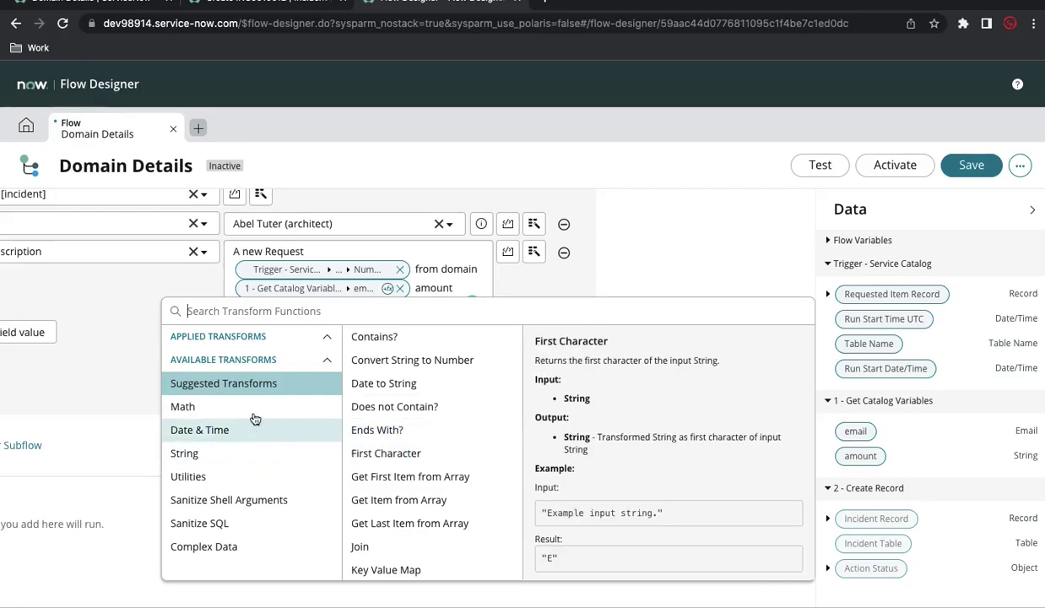
left_click(241, 463)
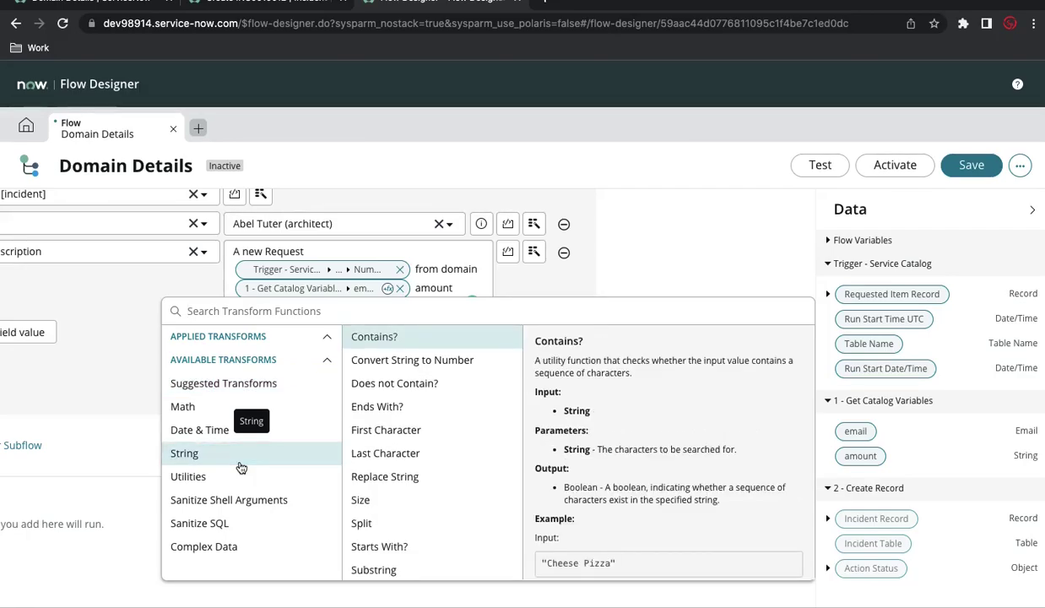
left_click(387, 531)
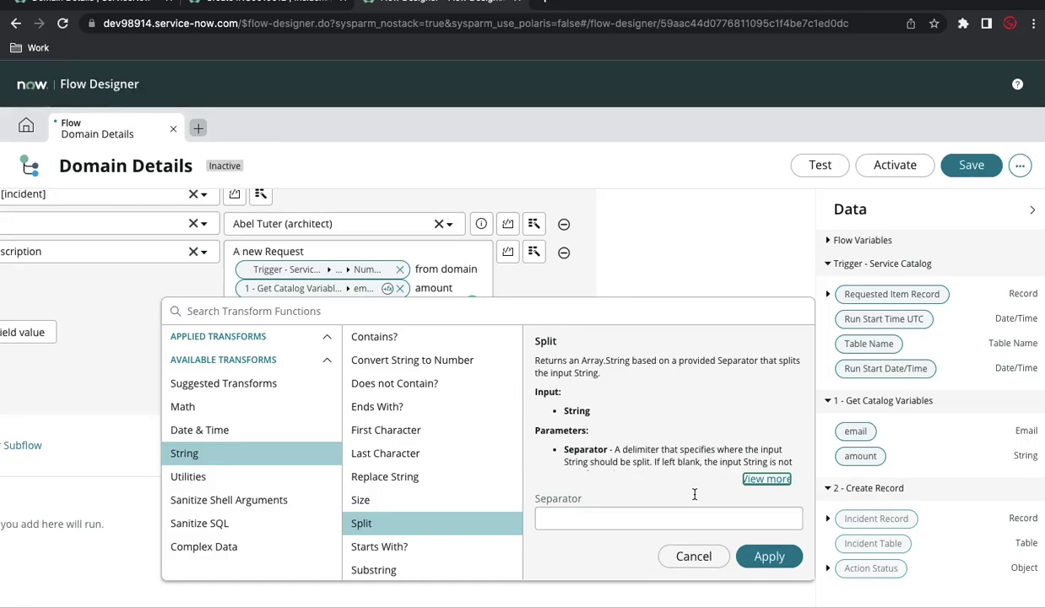
left_click(657, 515)
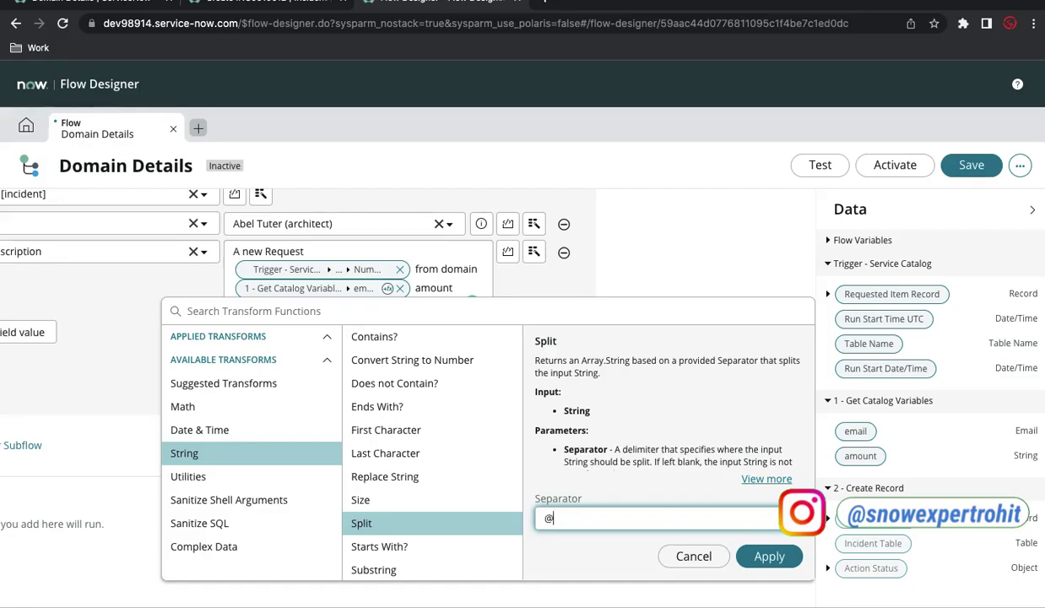
type("@")
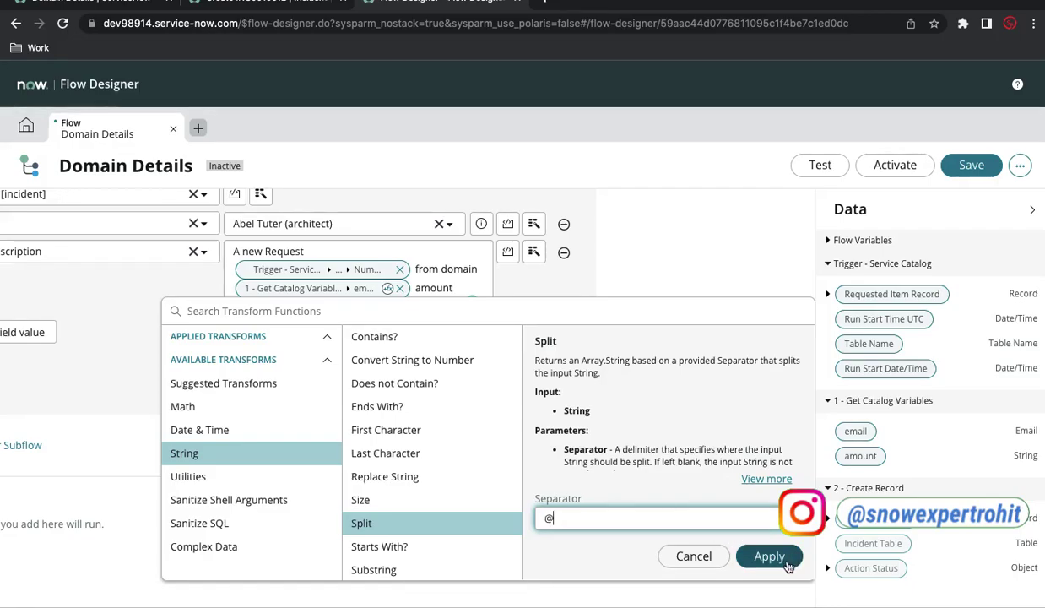
left_click(778, 556)
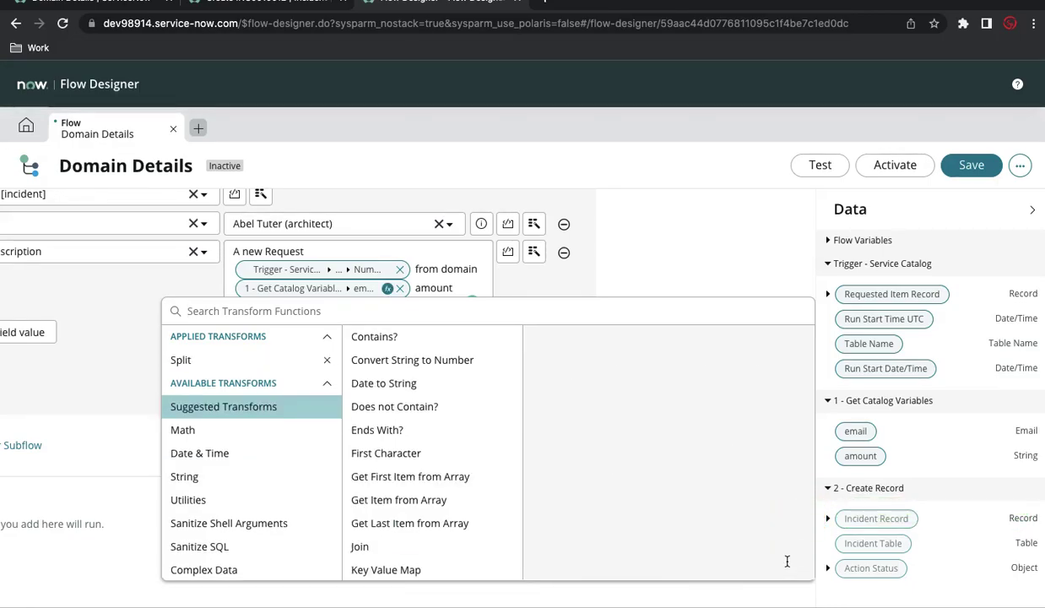
scroll(472, 548, "down", 5)
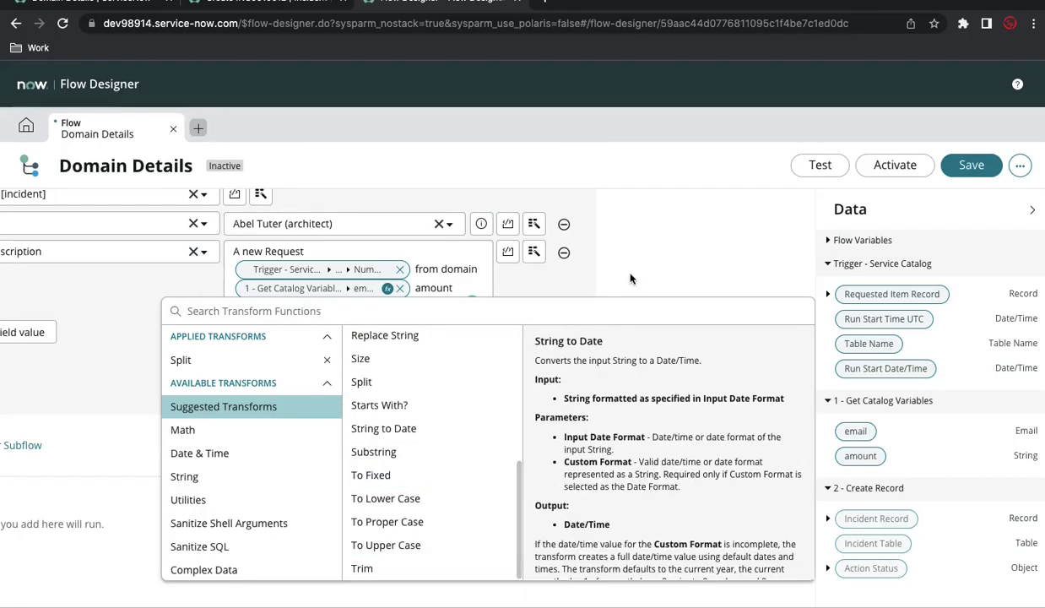
left_click(742, 273)
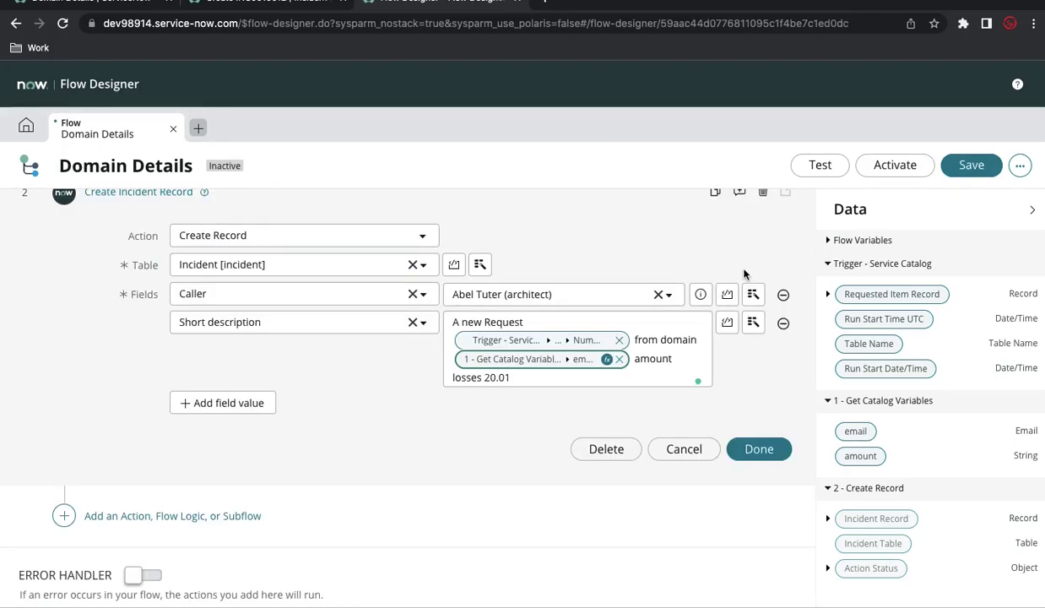
- Replace 20.01 at the end of the short description with the amount variable from Get Catalog Variables
left_click(516, 378)
key("BackSpace")
key("BackSpace")
key("BackSpace")
key("BackSpace")
key("BackSpace")
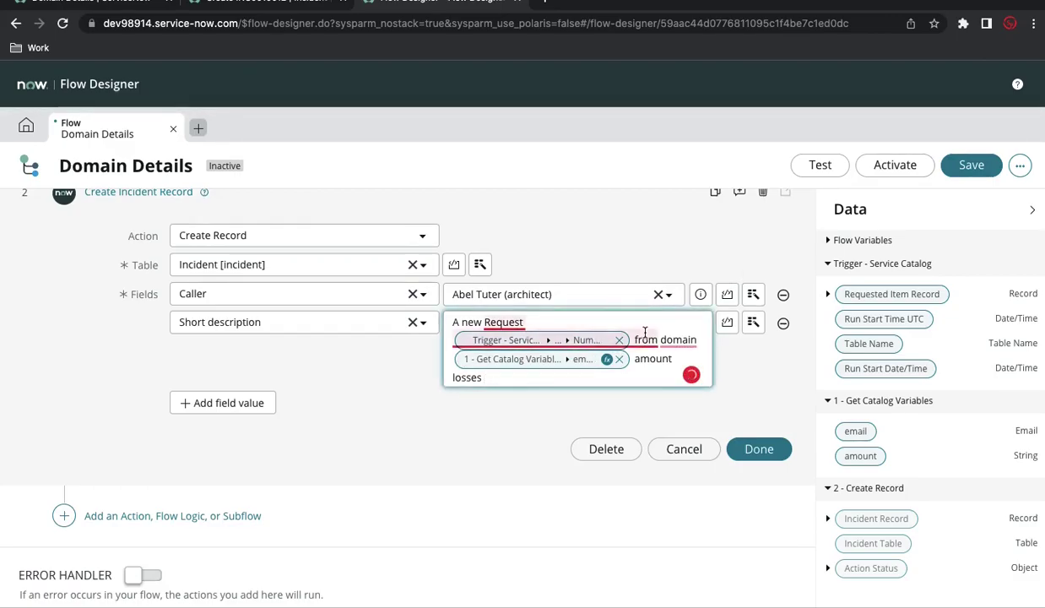
mouse_move(647, 336)
left_click(547, 379)
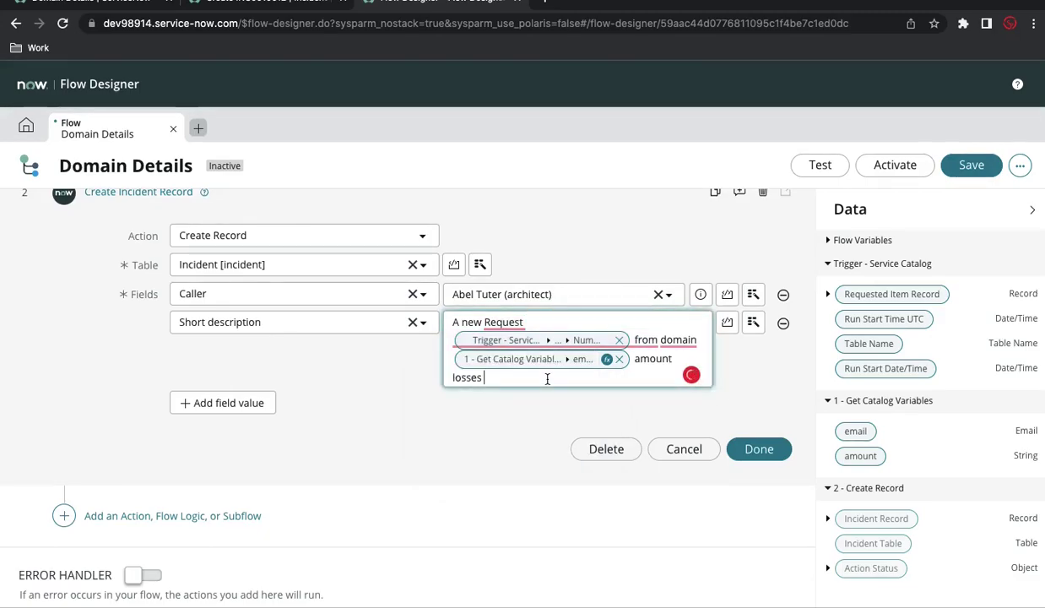
left_click(753, 321)
left_click(711, 413)
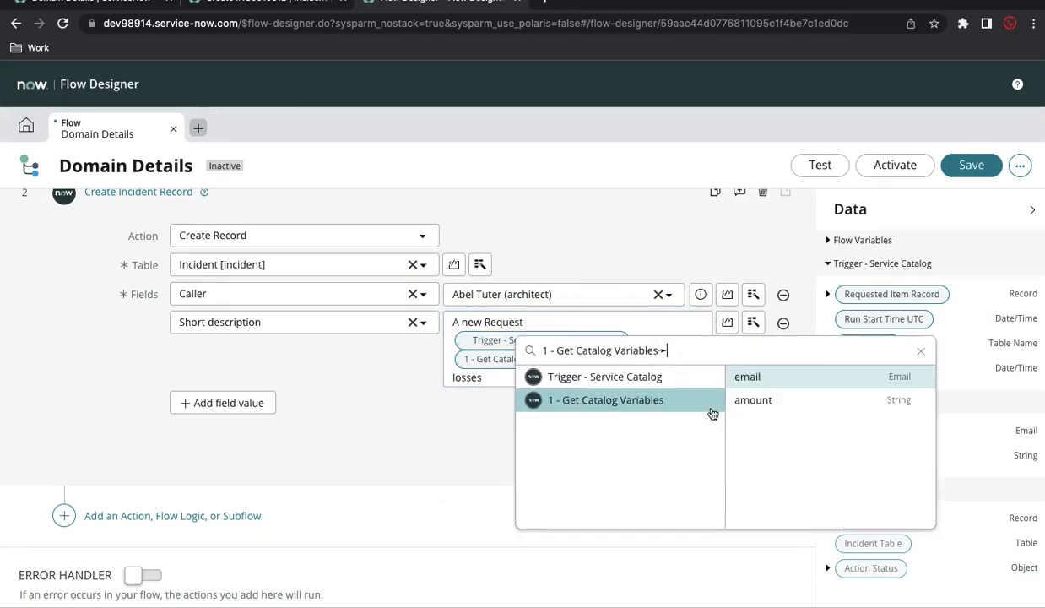
left_click(767, 402)
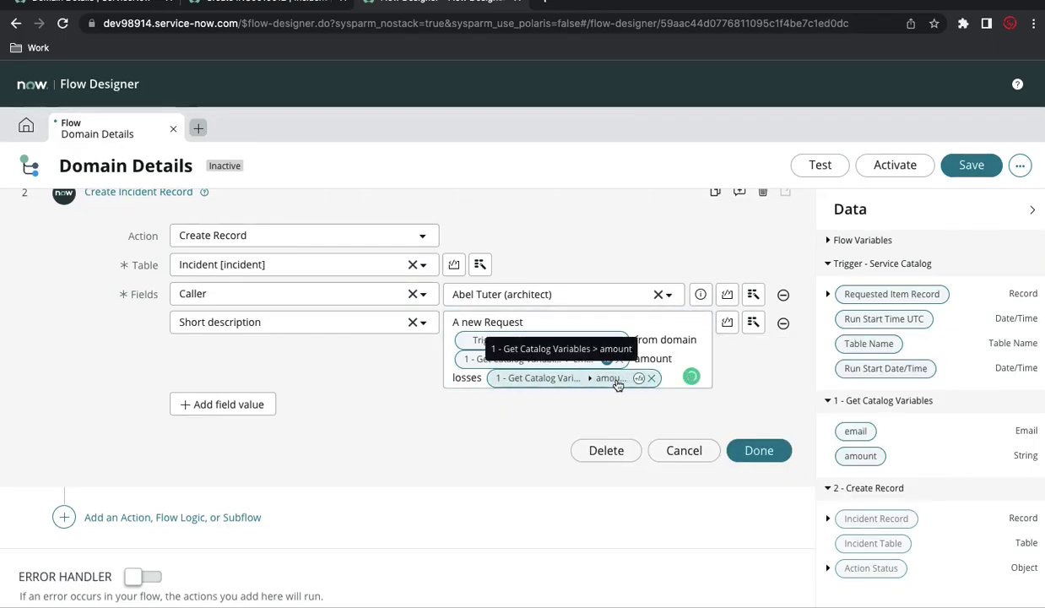
- Apply the To Fixed math transform with 2 digits to the amount variable in the short description and close the transform list
left_click(638, 379)
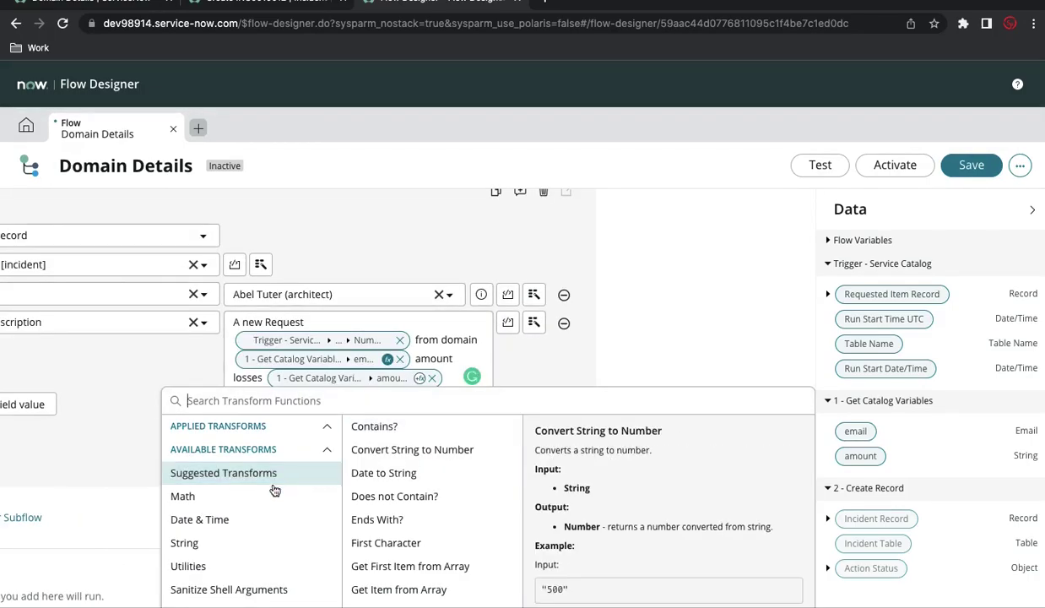
left_click(245, 497)
scroll(647, 440, "down", 2)
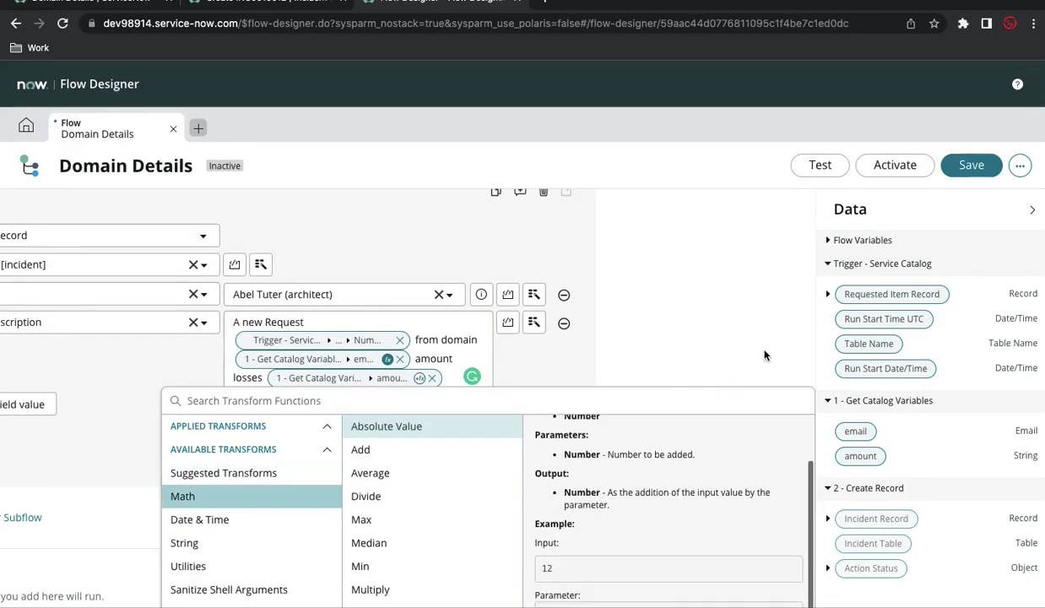
scroll(763, 354, "down", 2)
scroll(464, 508, "down", 3)
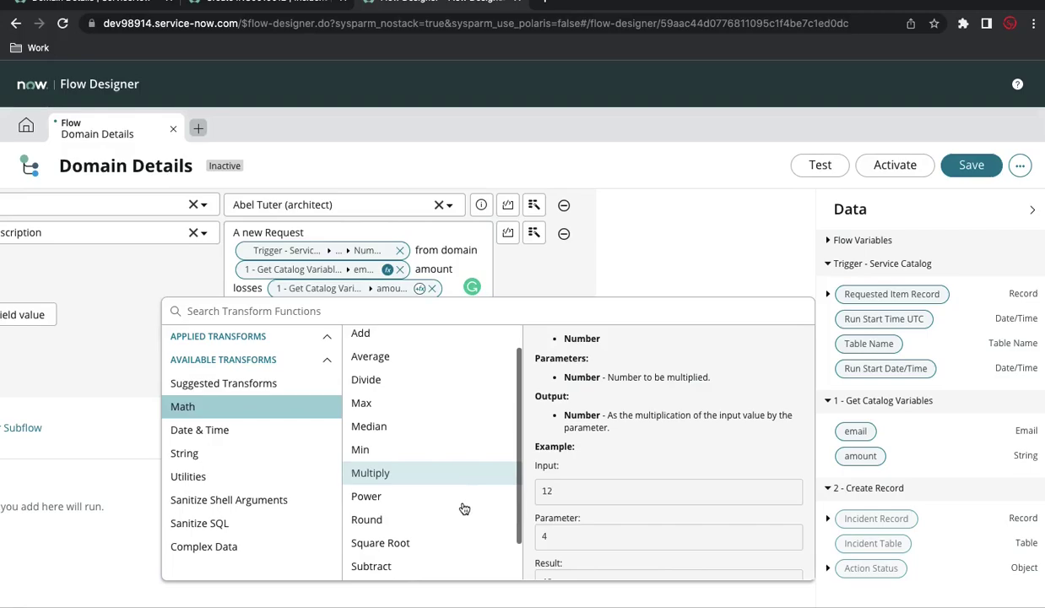
left_click(377, 567)
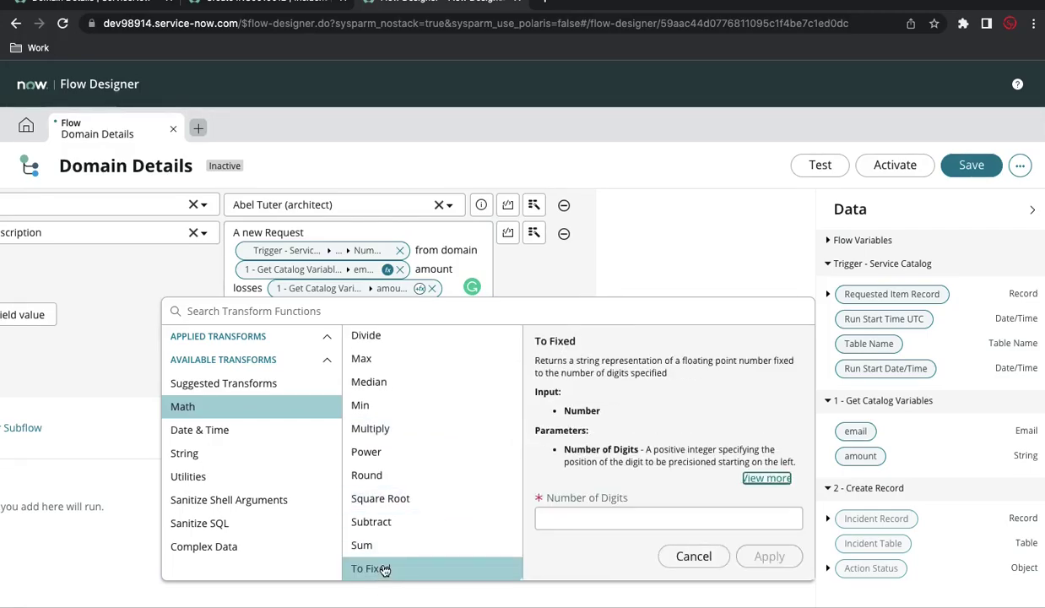
left_click(567, 519)
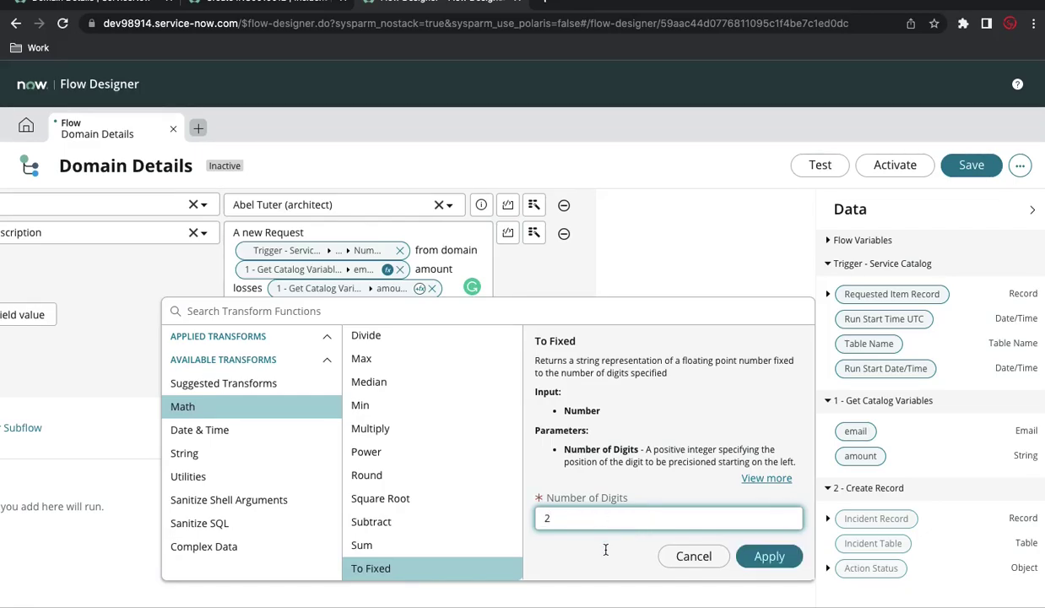
left_click(768, 556)
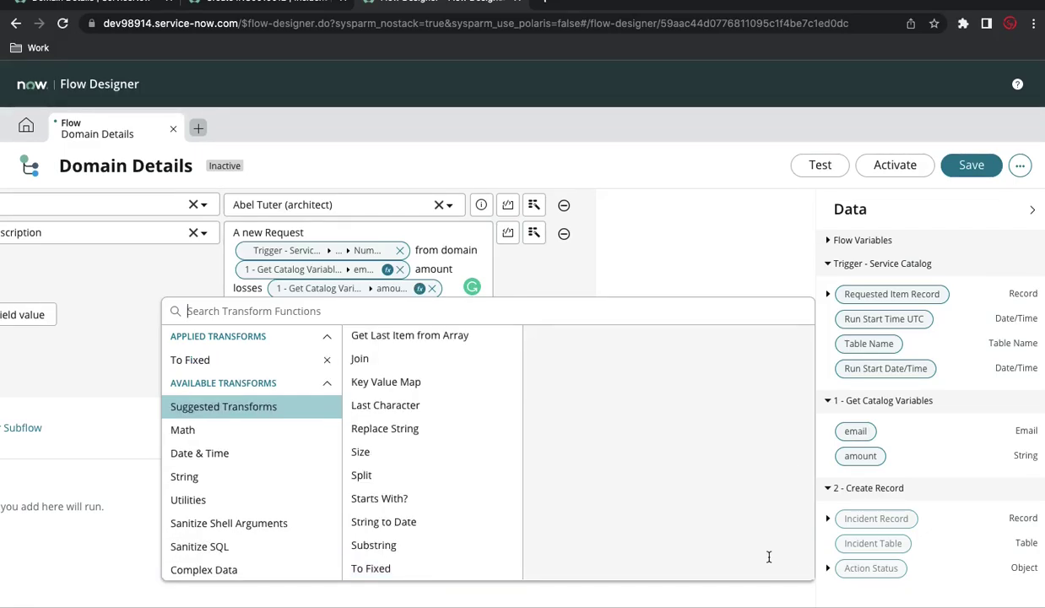
left_click(769, 296)
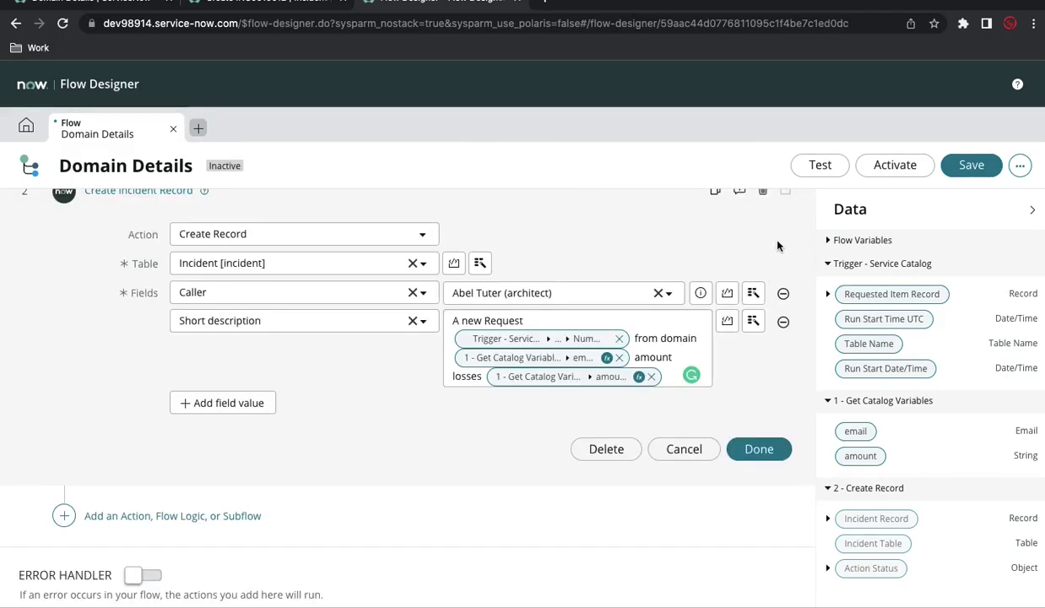
- Save and activate the Domain Details flow, and copy the flow's name
scroll(777, 242, "up", 2)
left_click(959, 168)
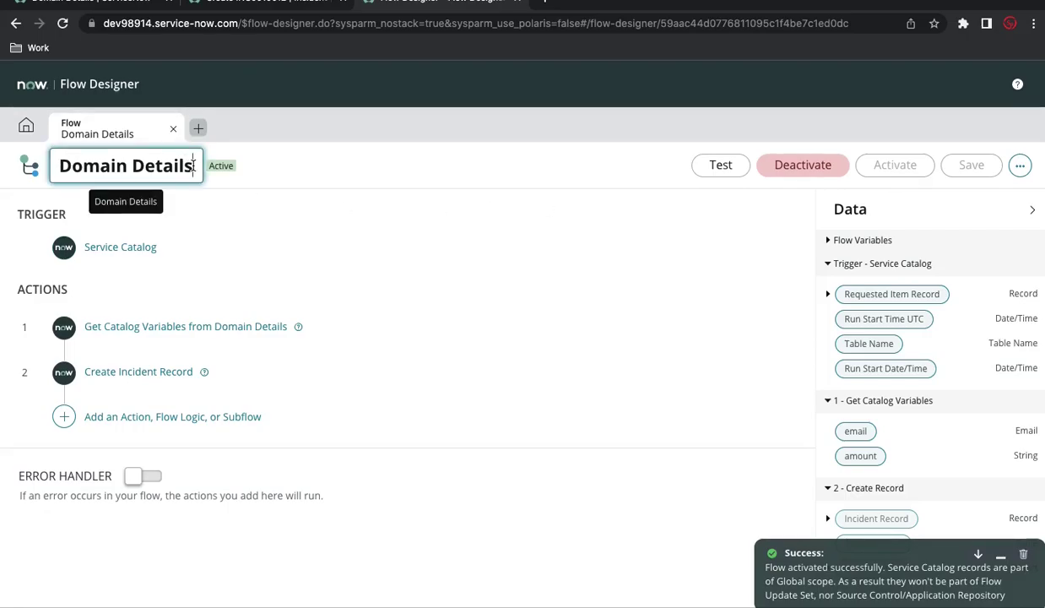
left_click_drag(192, 165, 54, 165)
key("ctrl+c")
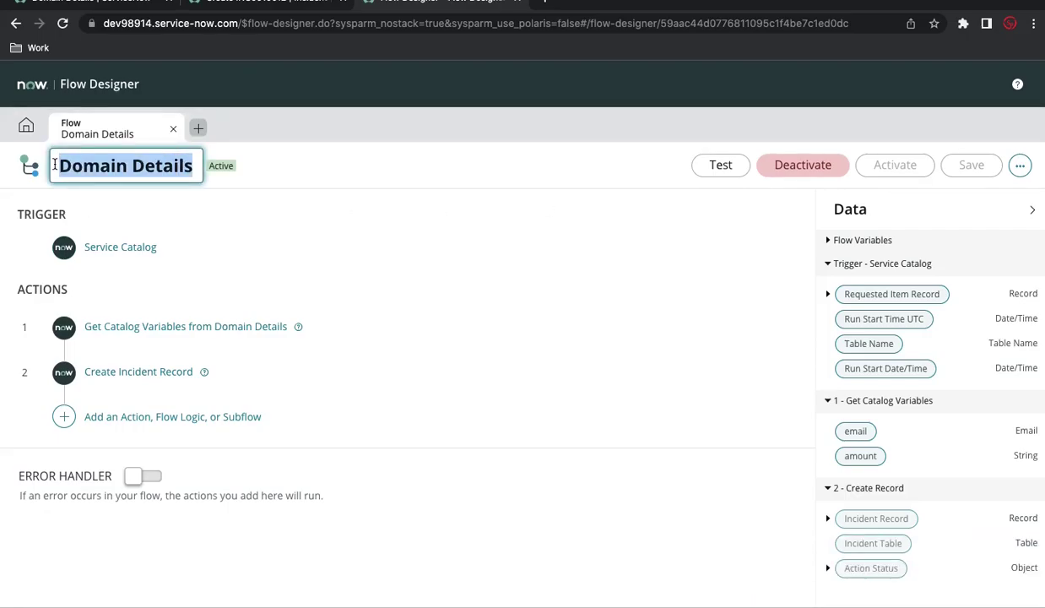
- In the Domain Details catalog item, set the process engine's Flow to Domain Details and save the item
left_click(97, 7)
right_click(264, 113)
left_click(277, 119)
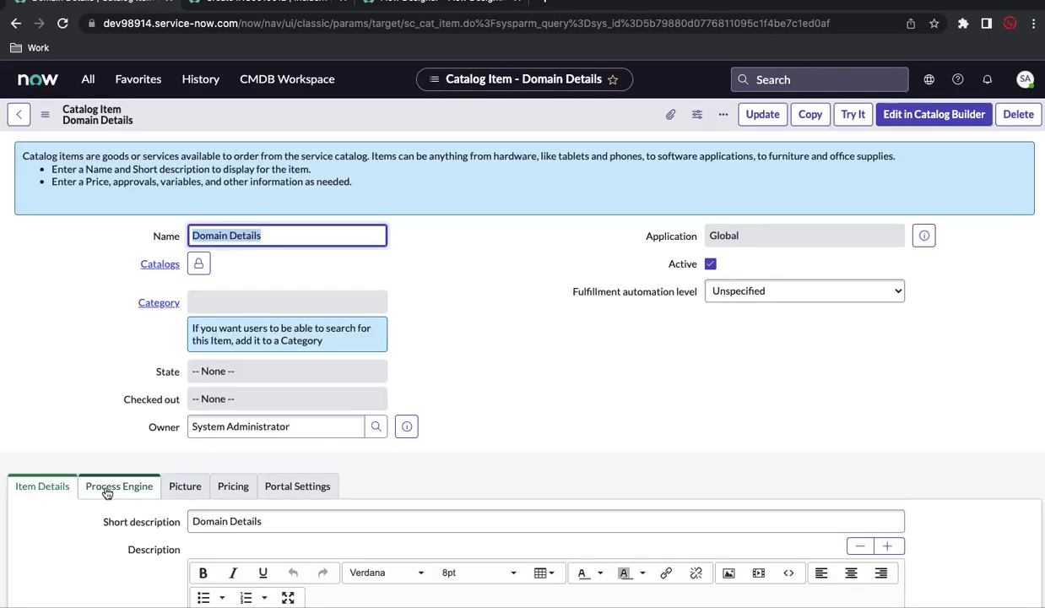
left_click(107, 493)
scroll(472, 451, "down", 3)
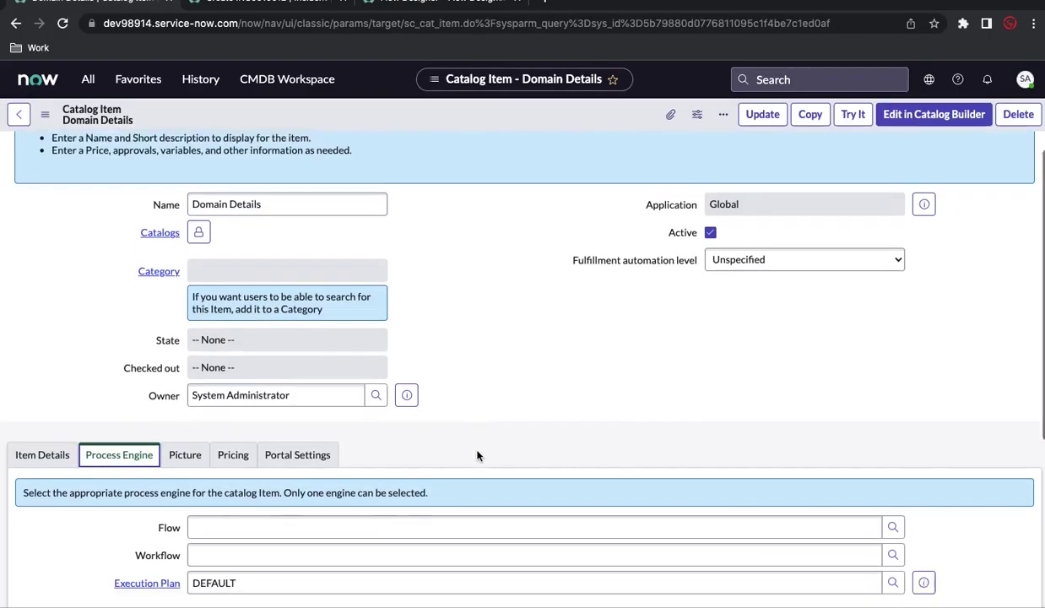
left_click(438, 448)
key("ctrl+v")
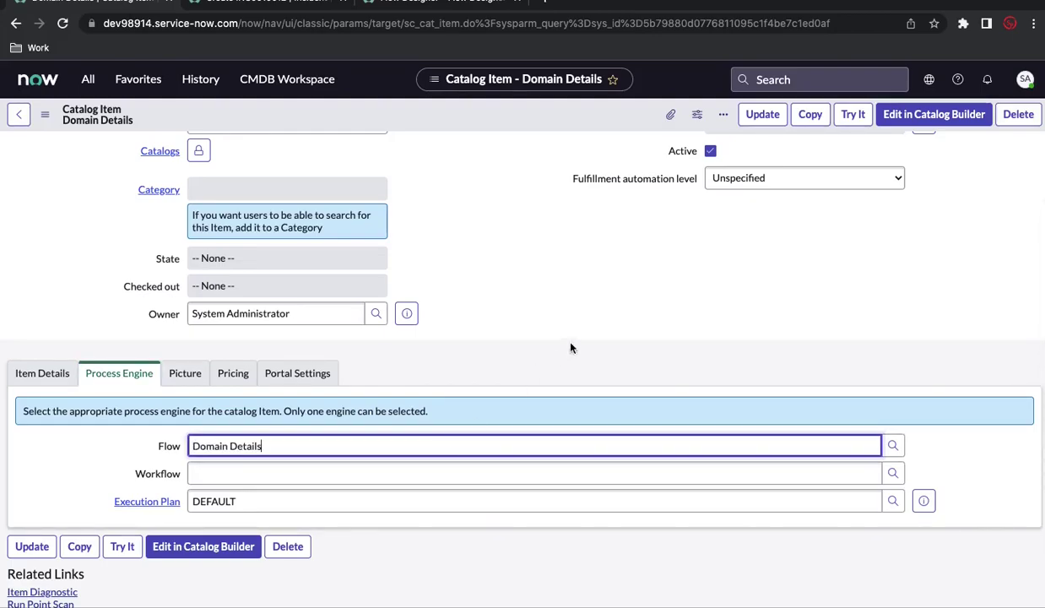
left_click(580, 330)
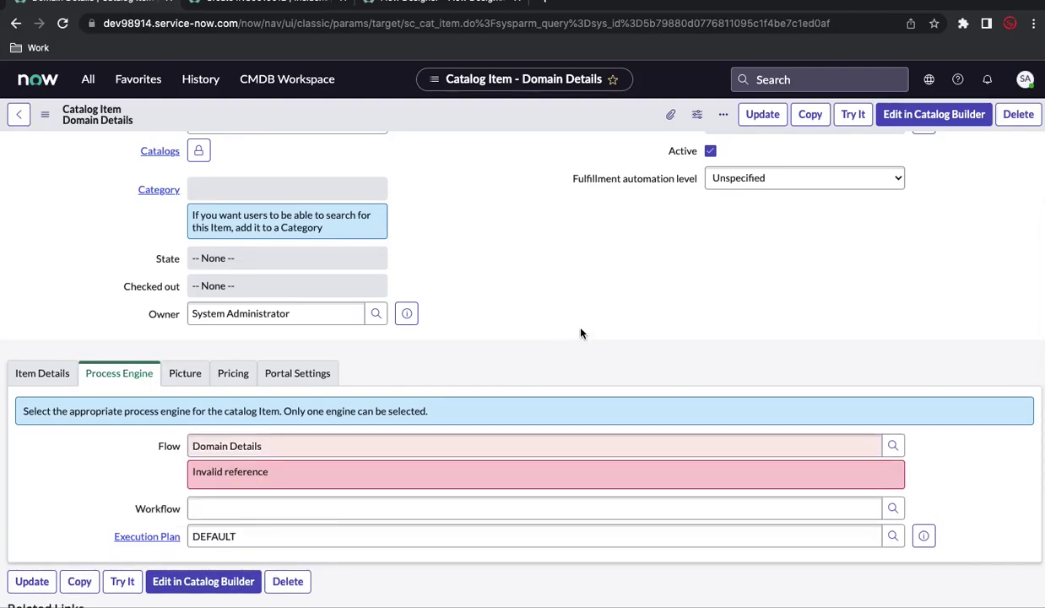
right_click(578, 129)
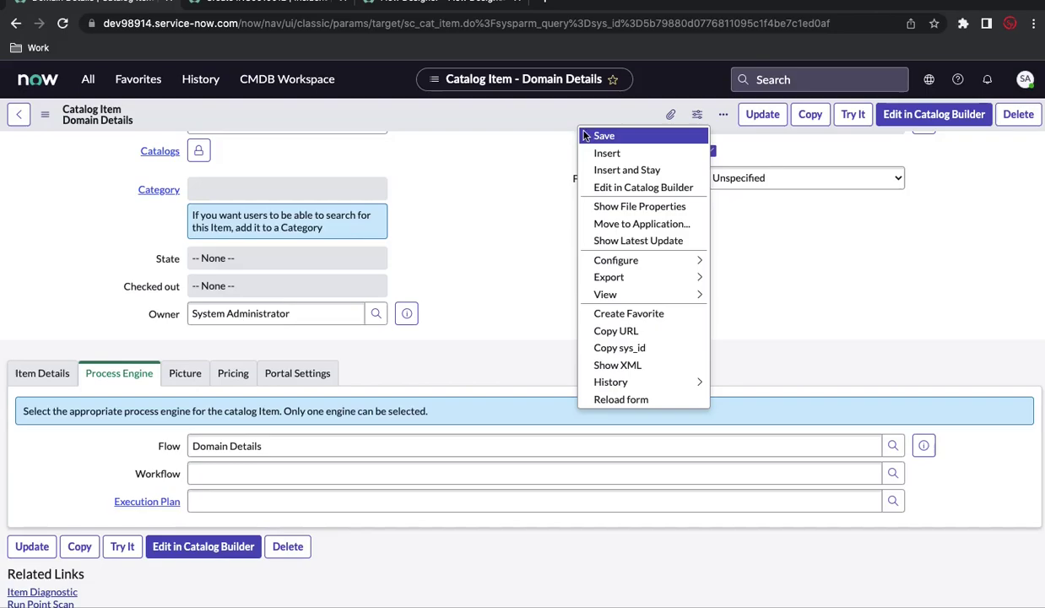
left_click(582, 135)
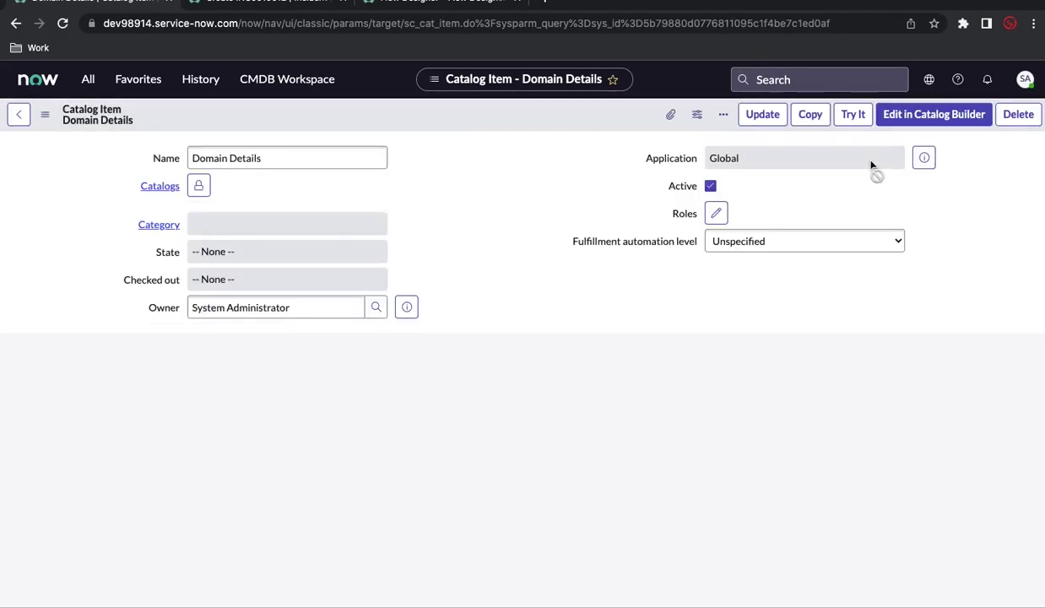
- Try the Domain Details catalog item and order it with a sample Gmail address as email and 20.123456 as amount
left_click(854, 117)
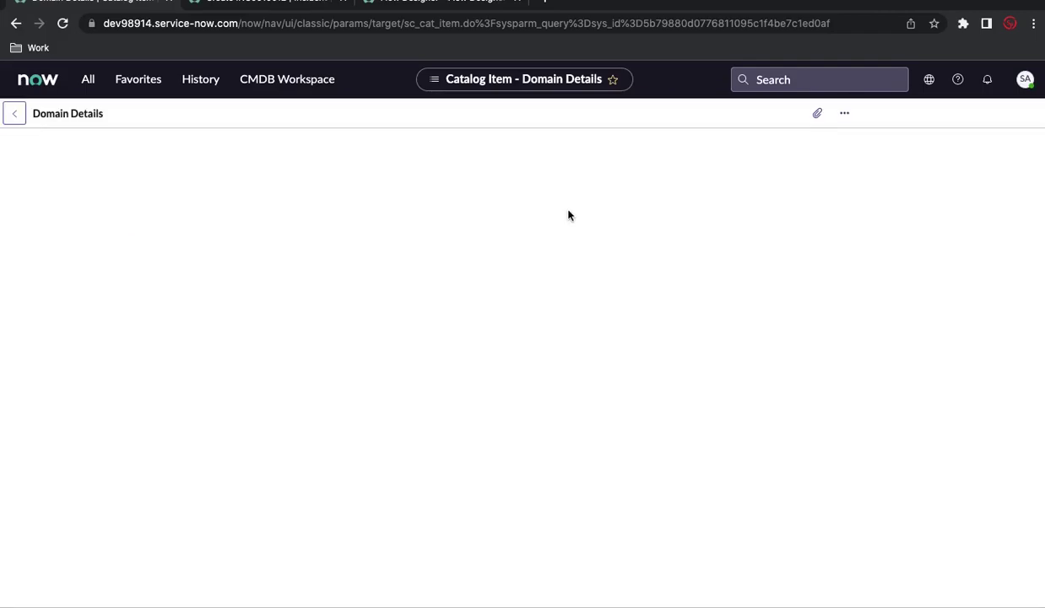
type("abc@gmail.com")
key("Tab")
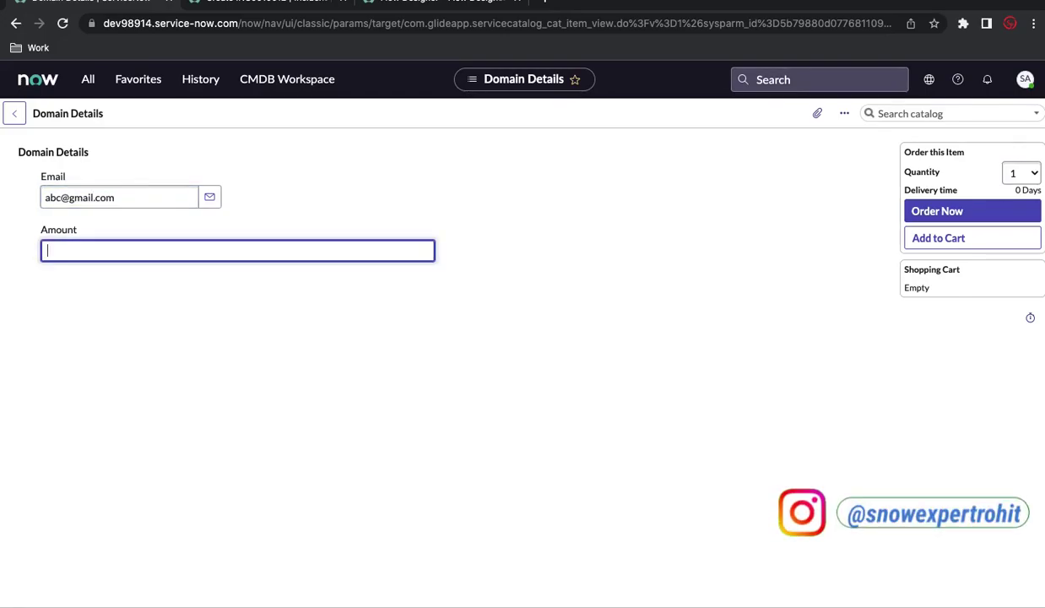
type("20.123456")
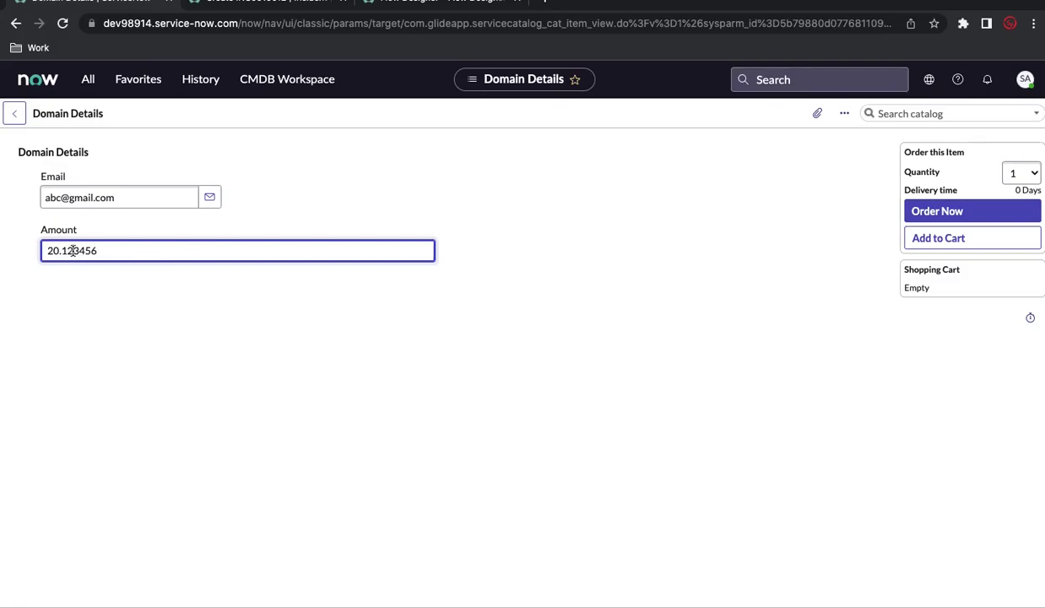
left_click_drag(73, 250, 14, 255)
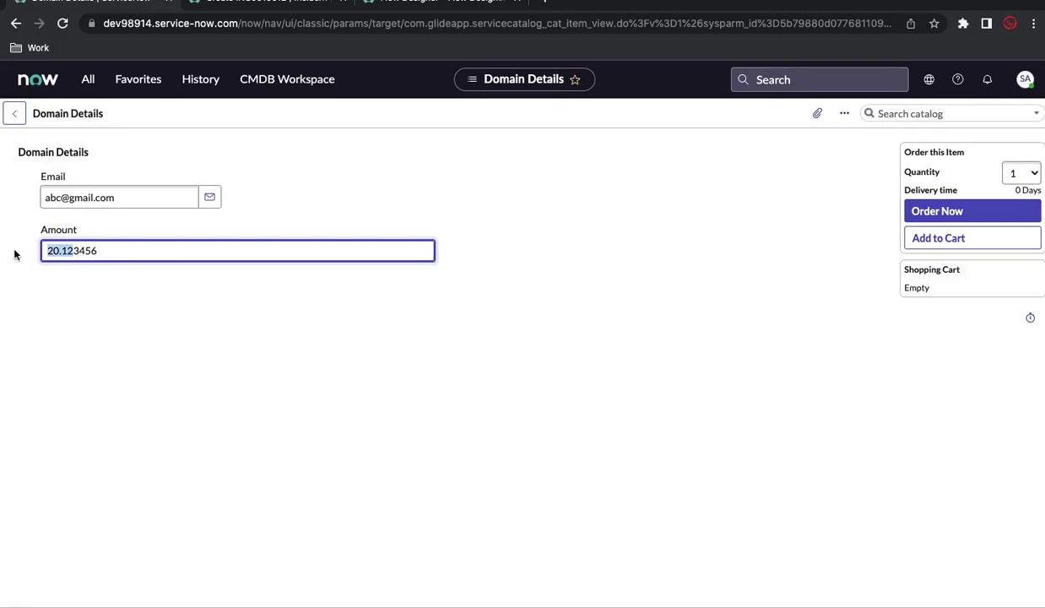
left_click(924, 218)
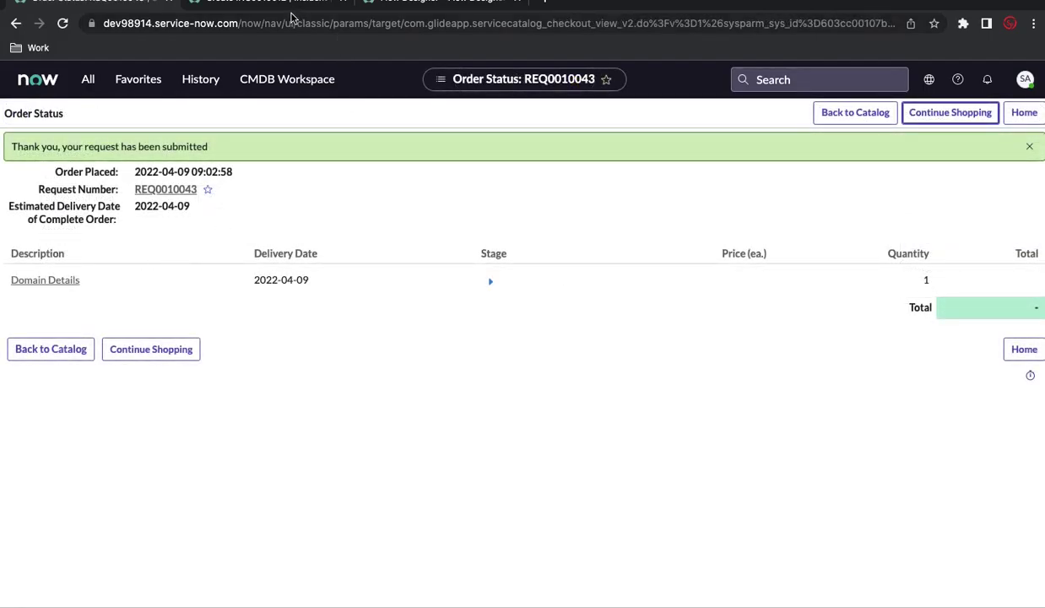
- Open the full incident list with incident.LIST and sort it with the most recently updated records first
left_click(87, 79)
type("incident.LIST")
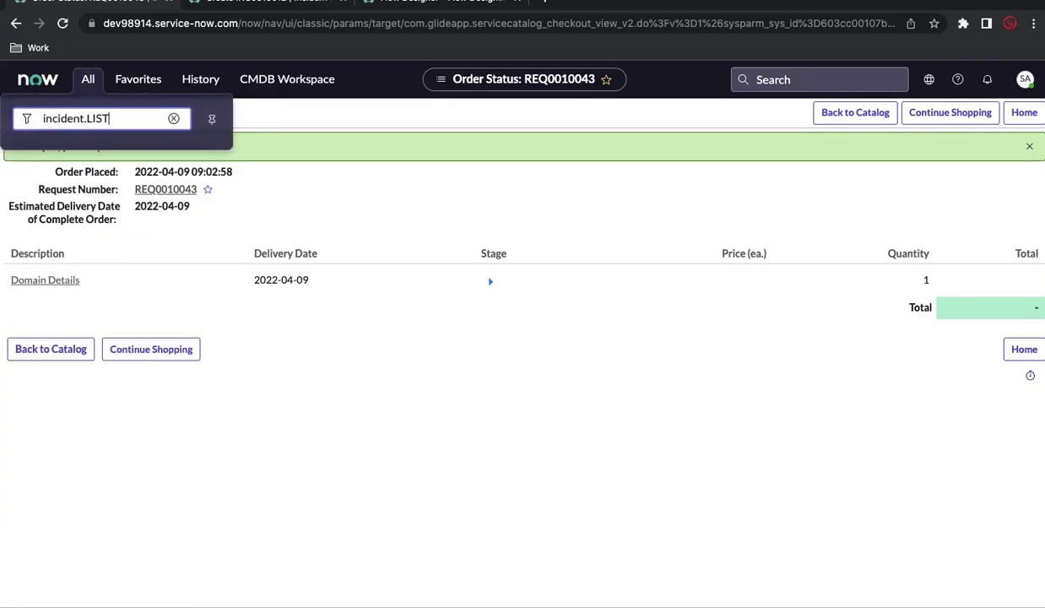
key("Return")
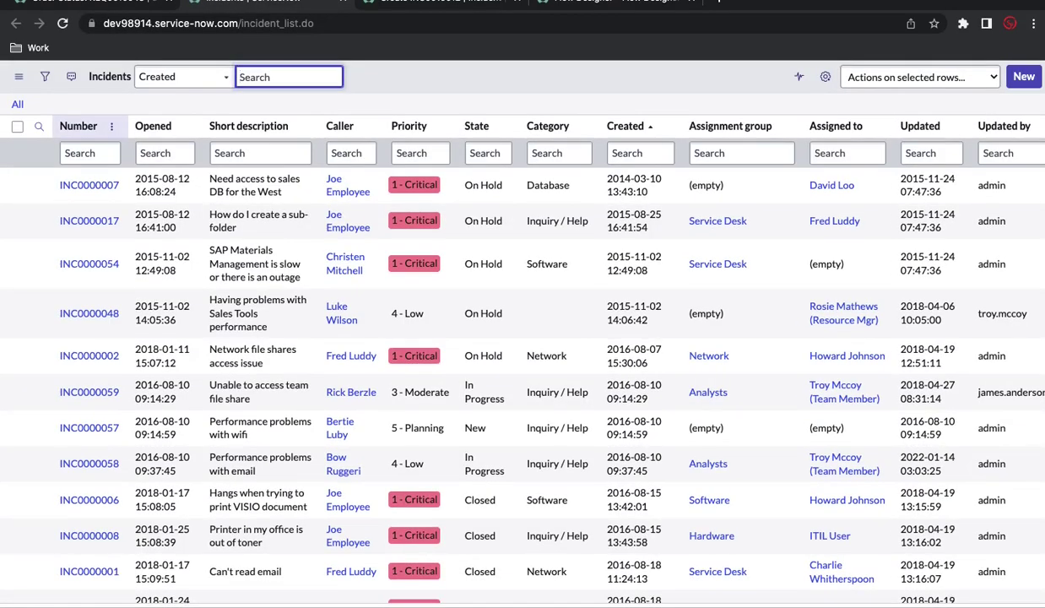
left_click(912, 127)
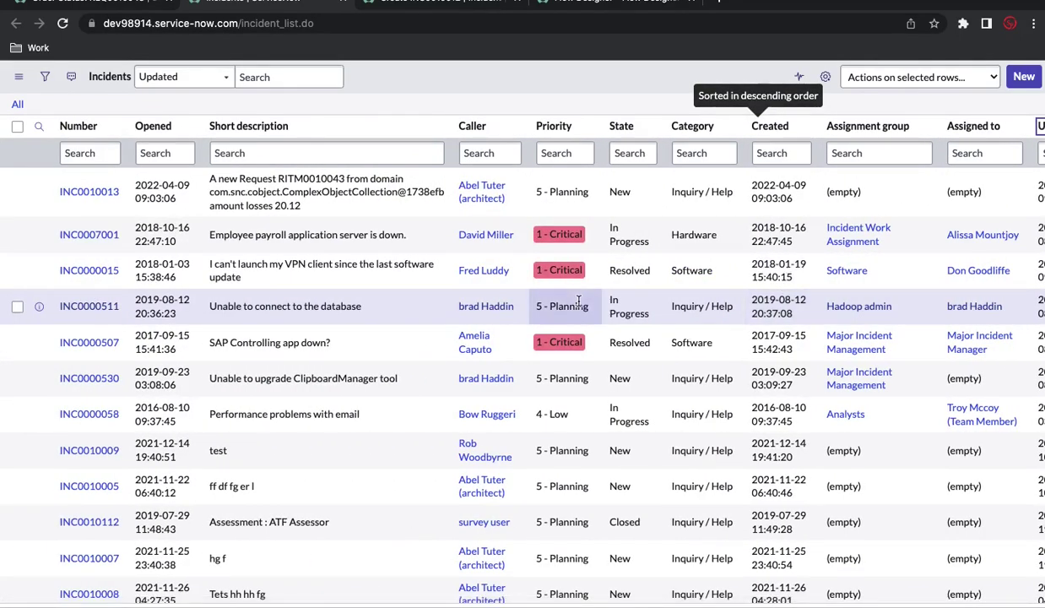
- Open the newest incident and examine the amount and domain parts of its short description
left_click(86, 191)
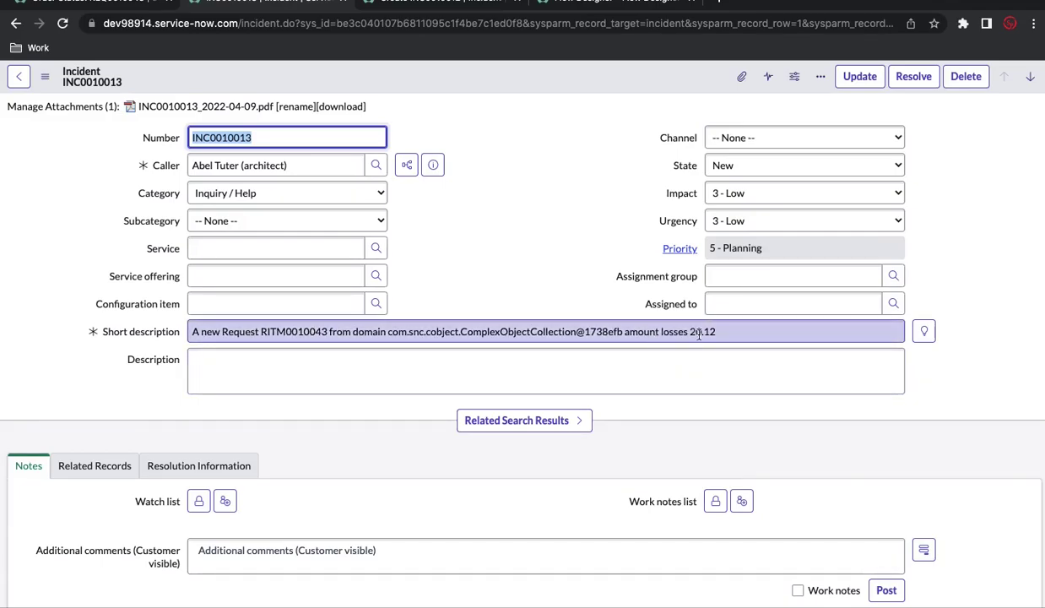
left_click(729, 331)
left_click_drag(727, 331, 695, 333)
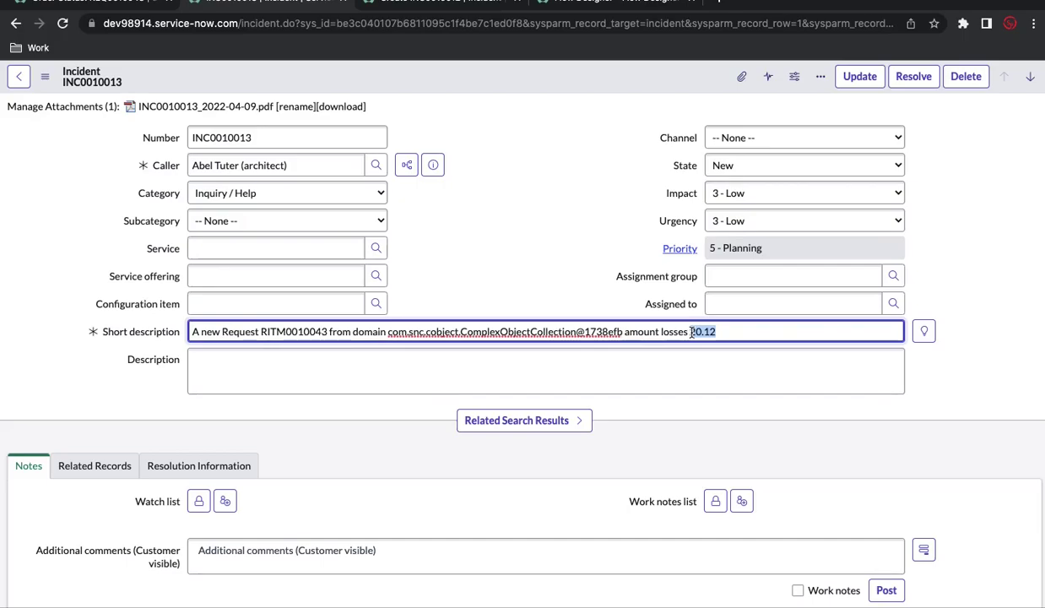
left_click_drag(626, 333, 389, 333)
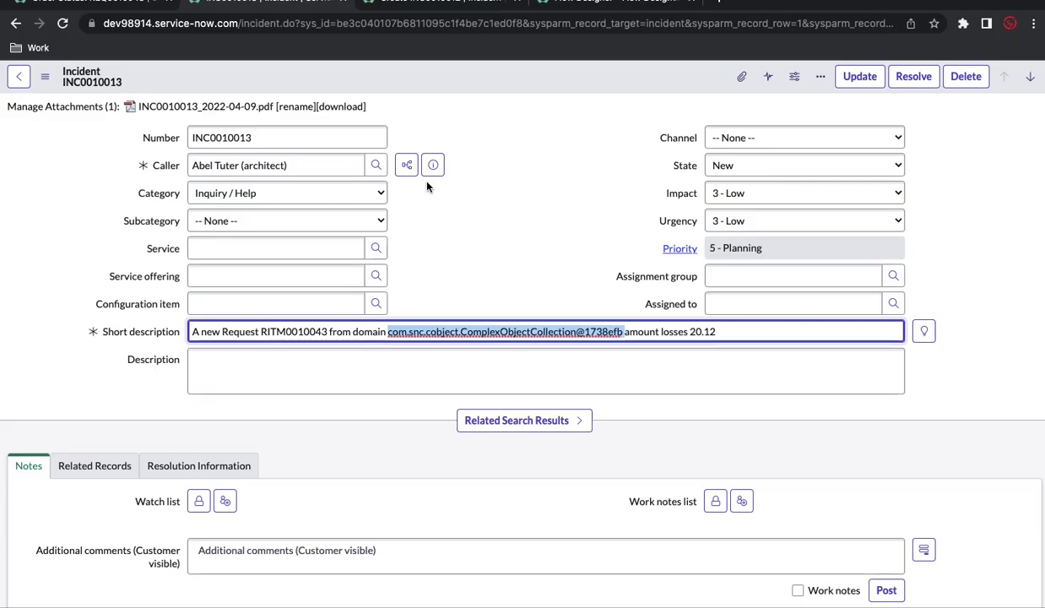
- In the Domain Details flow's Create Incident Record action, examine the applied and available transforms for the email value in the short description
left_click(557, 7)
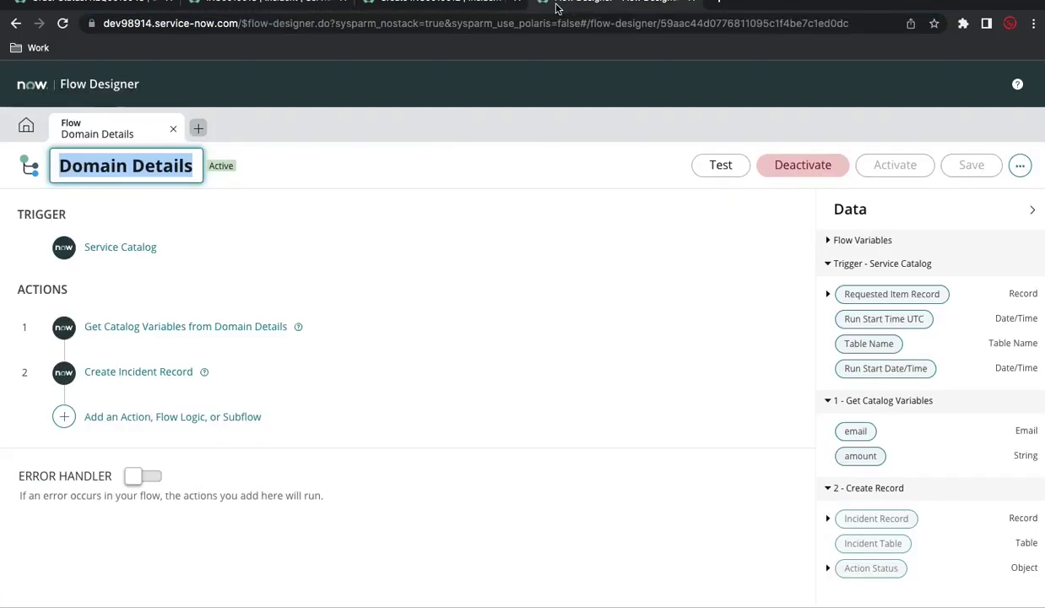
left_click(116, 373)
scroll(506, 450, "down", 1)
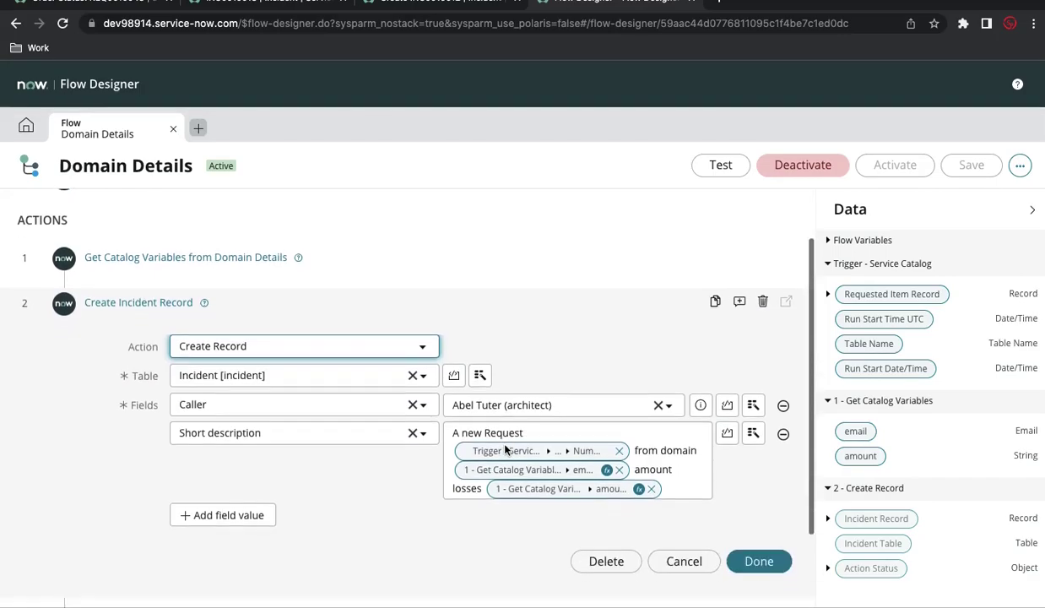
left_click(607, 469)
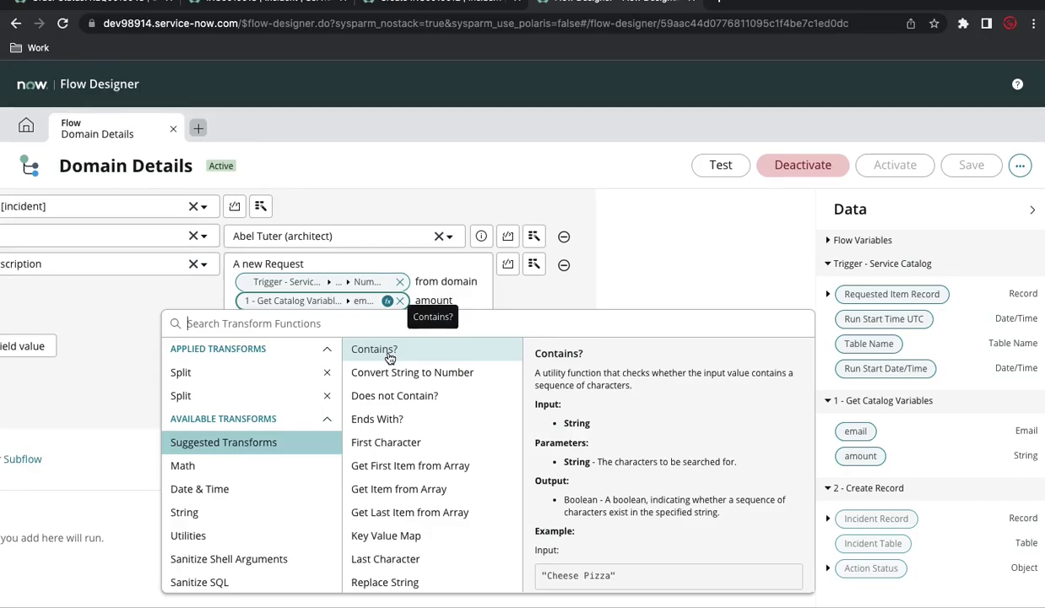
left_click(390, 356)
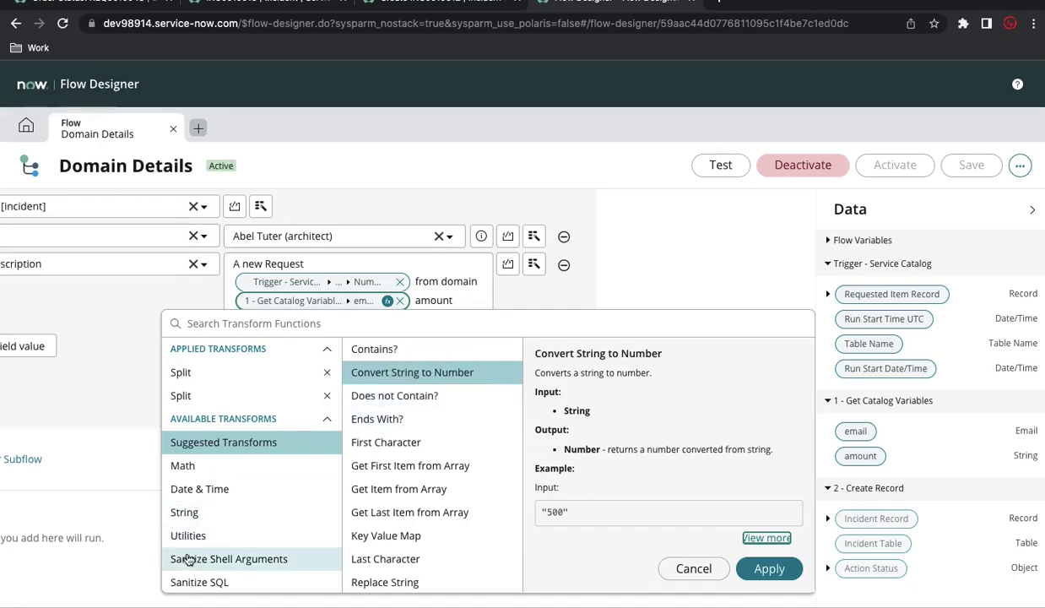
scroll(187, 557, "down", 1)
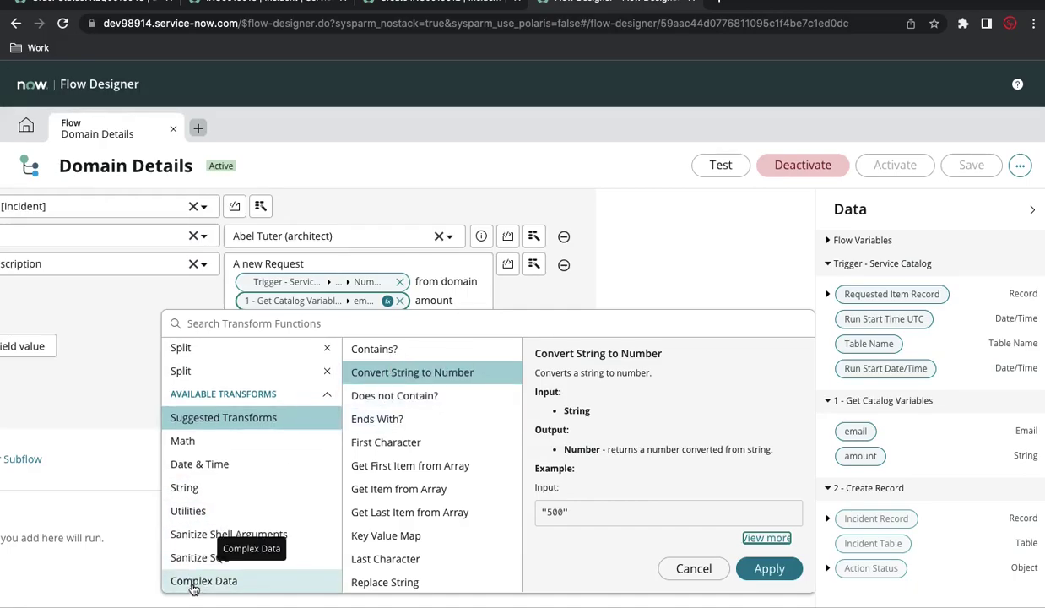
left_click(193, 588)
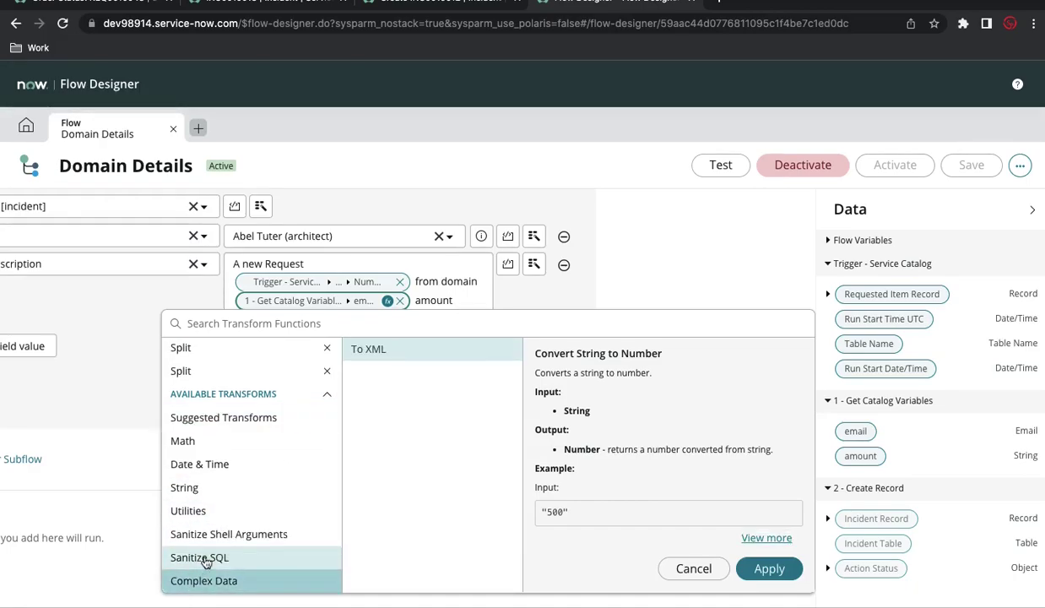
left_click(205, 510)
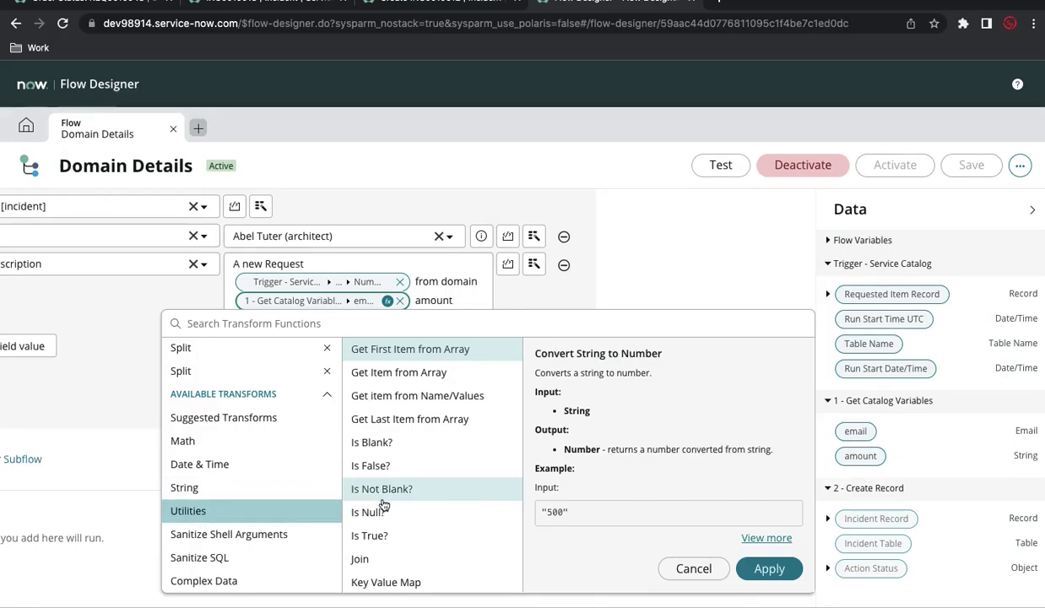
left_click(380, 581)
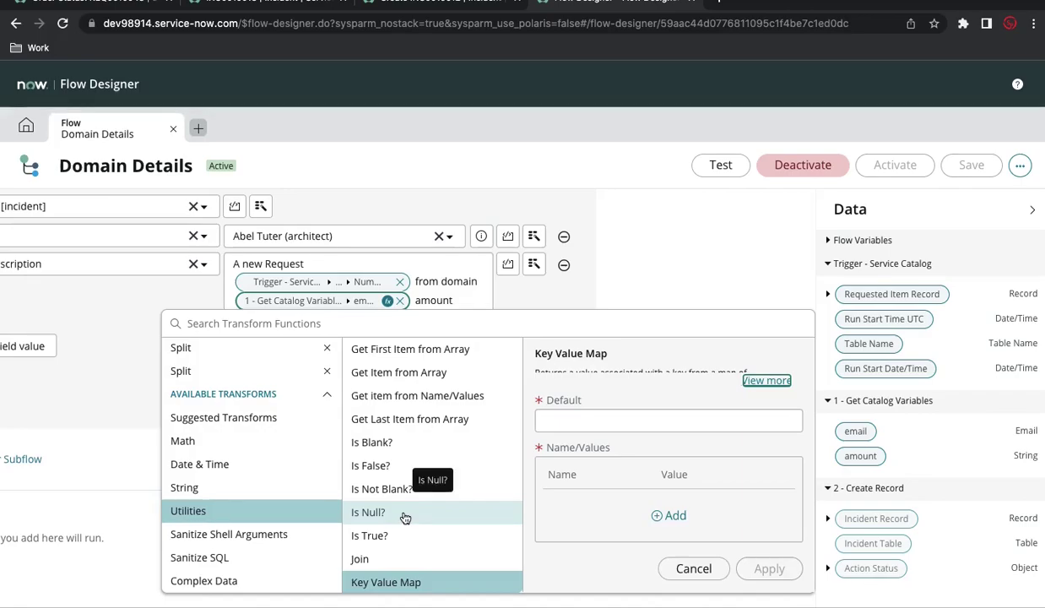
scroll(187, 451, "up", 1)
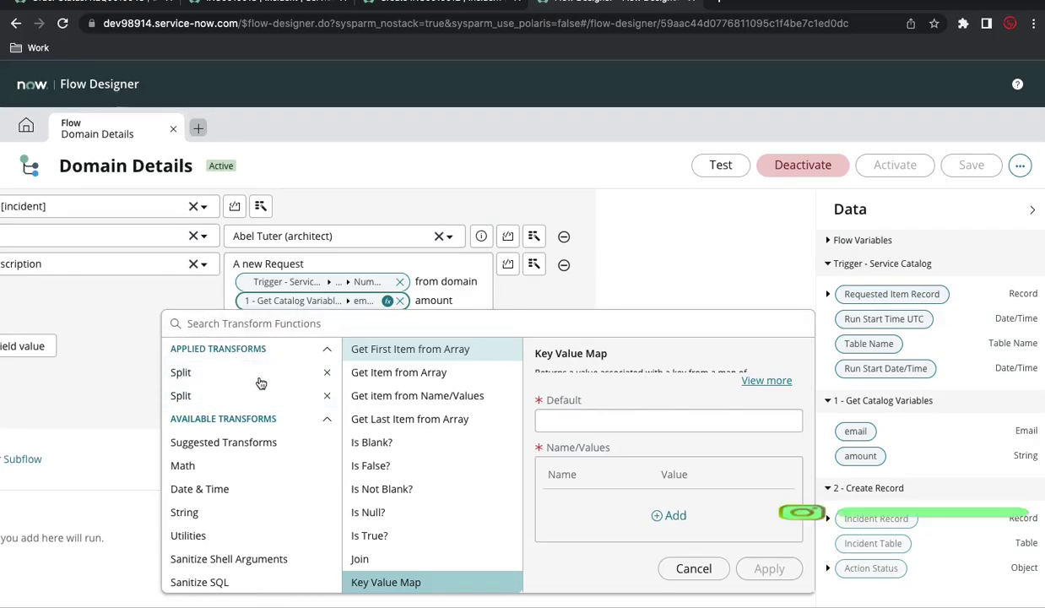
left_click(87, 380)
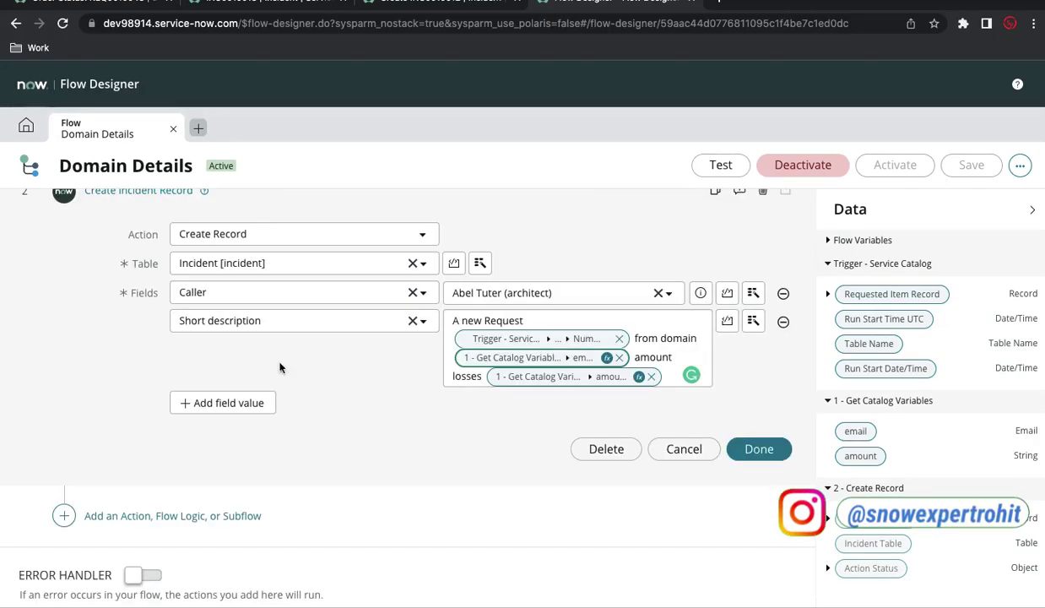
- Examine the transforms of the amount value in the short description and compare the action with the created incident's short description
left_click(640, 377)
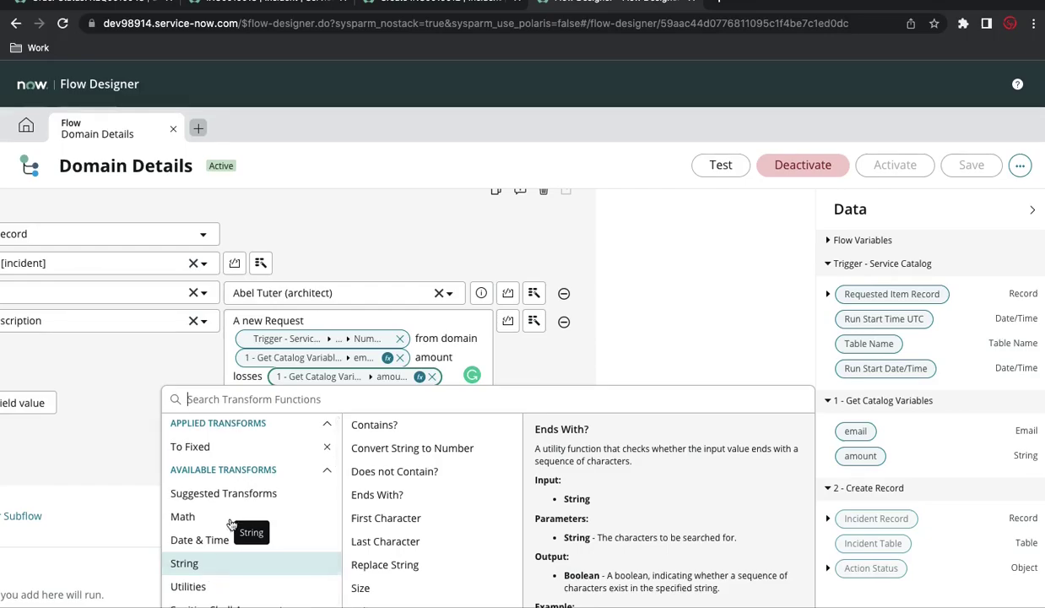
scroll(653, 336, "down", 2)
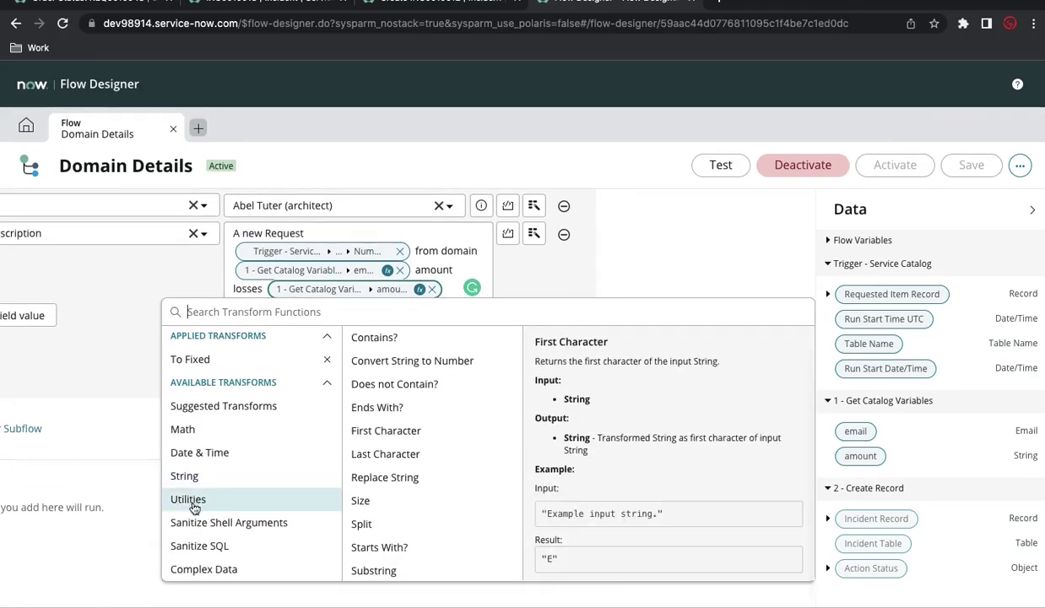
left_click(121, 418)
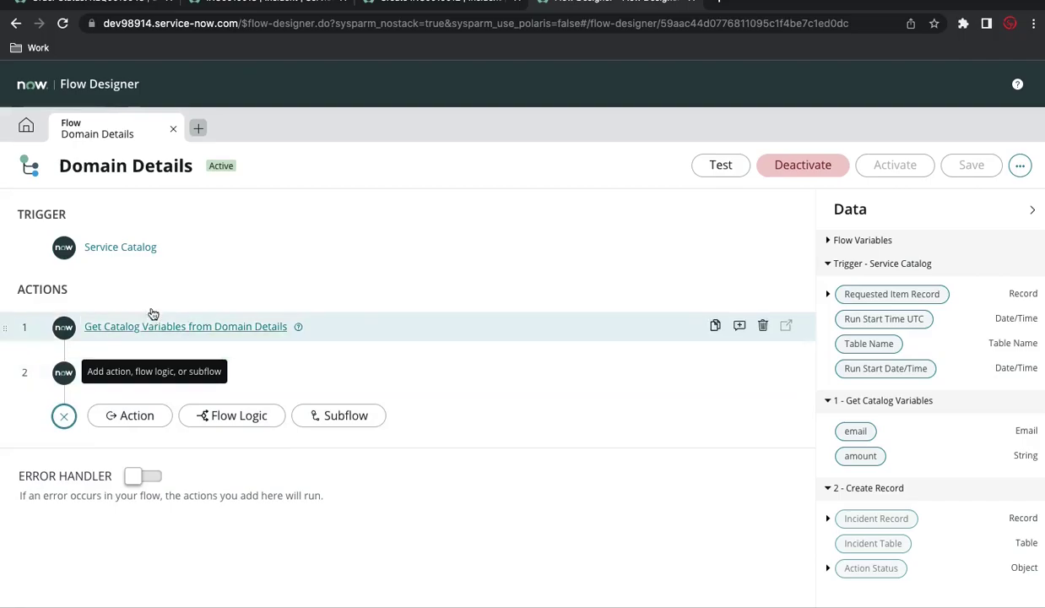
left_click(139, 372)
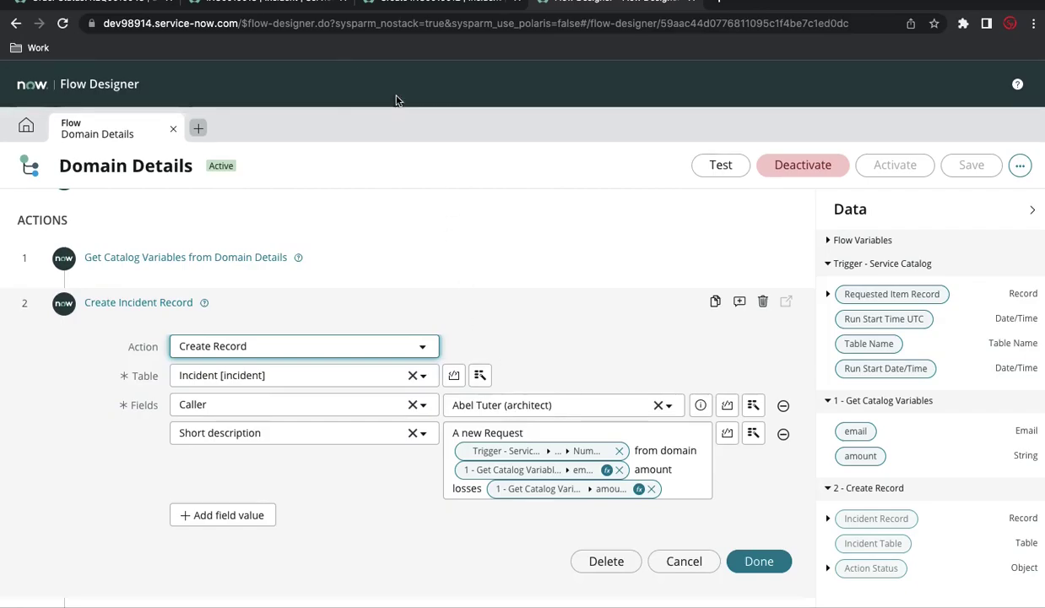
left_click(391, 8)
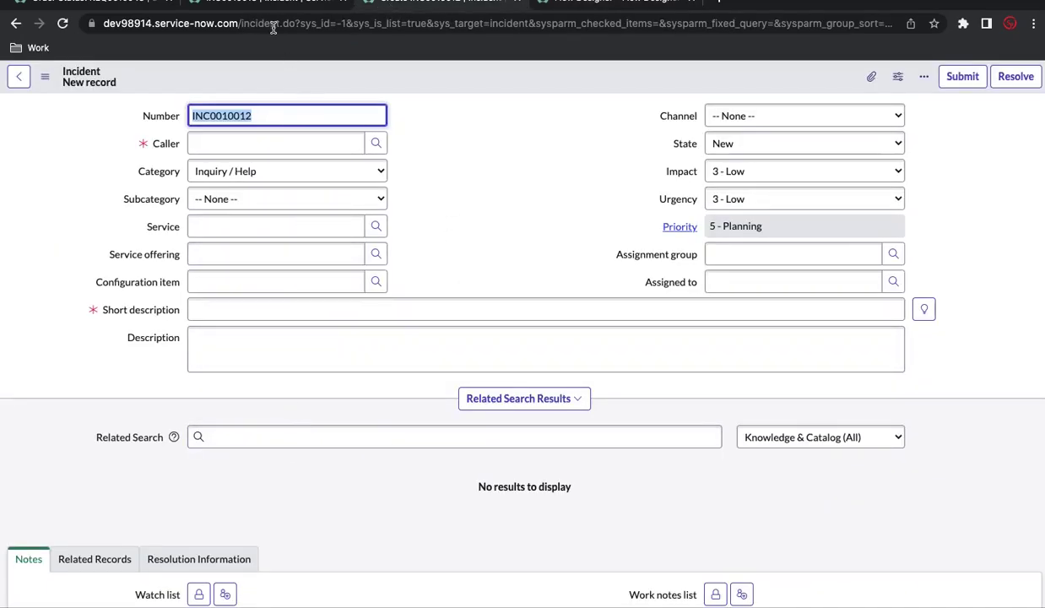
left_click(266, 3)
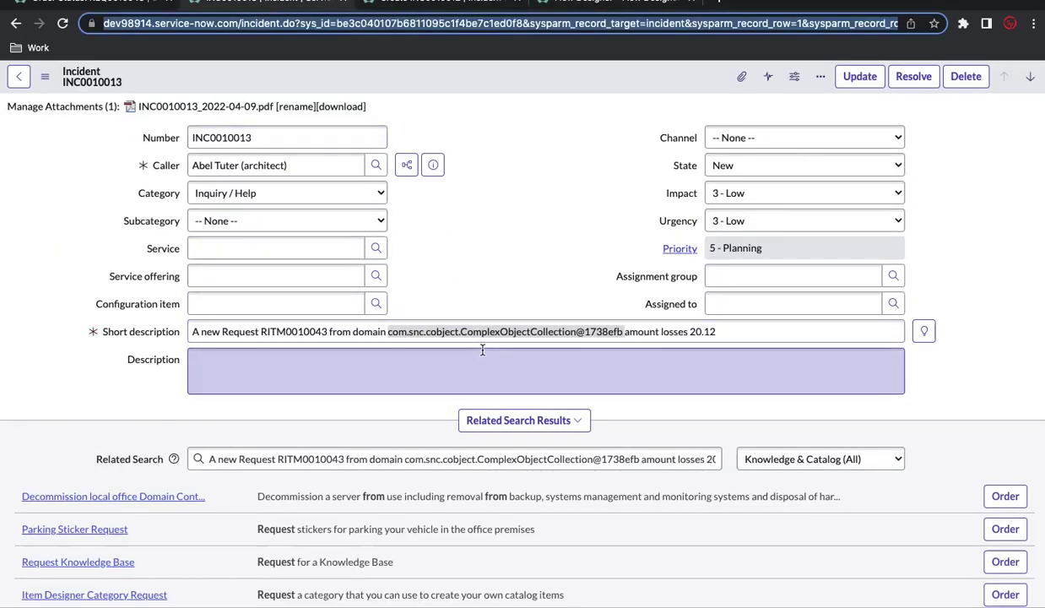
left_click(613, 8)
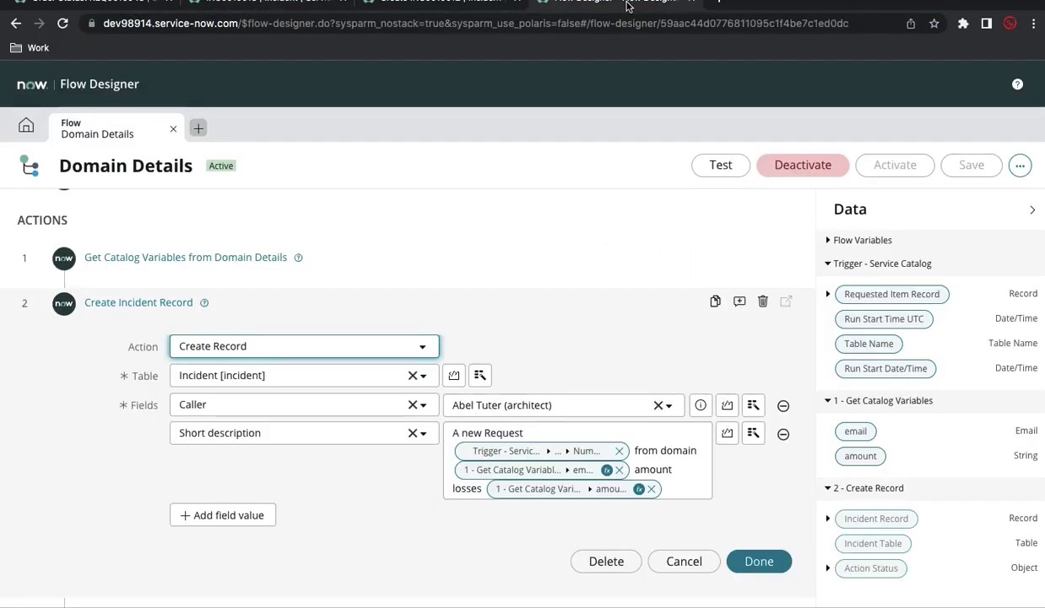
- Switch the Caller field of Create Incident Record to a script that returns gs.getUserID();
left_click(668, 486)
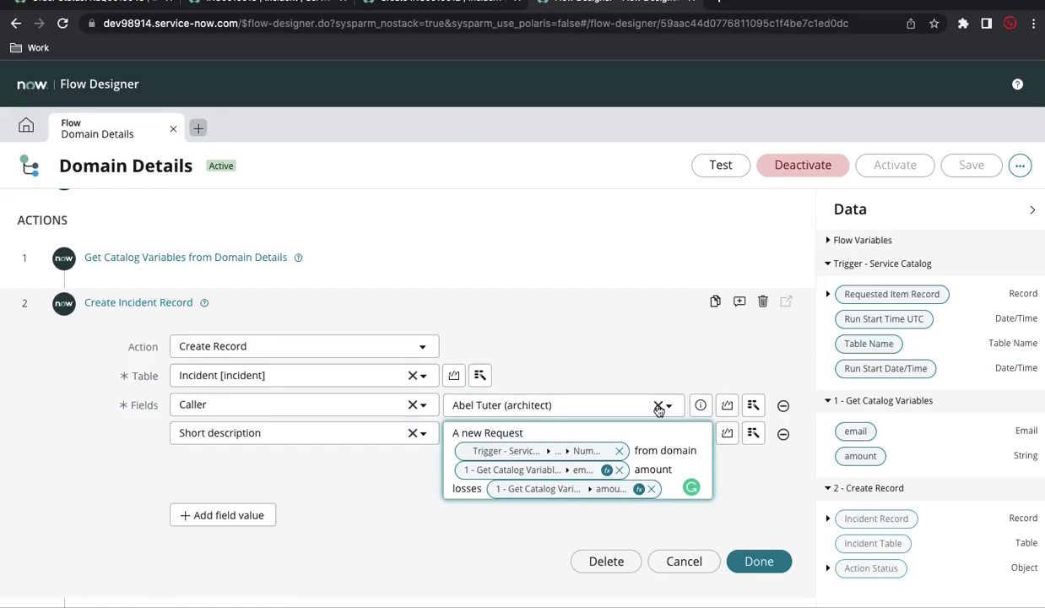
left_click(726, 407)
scroll(406, 512, "down", 2)
scroll(406, 512, "up", 2)
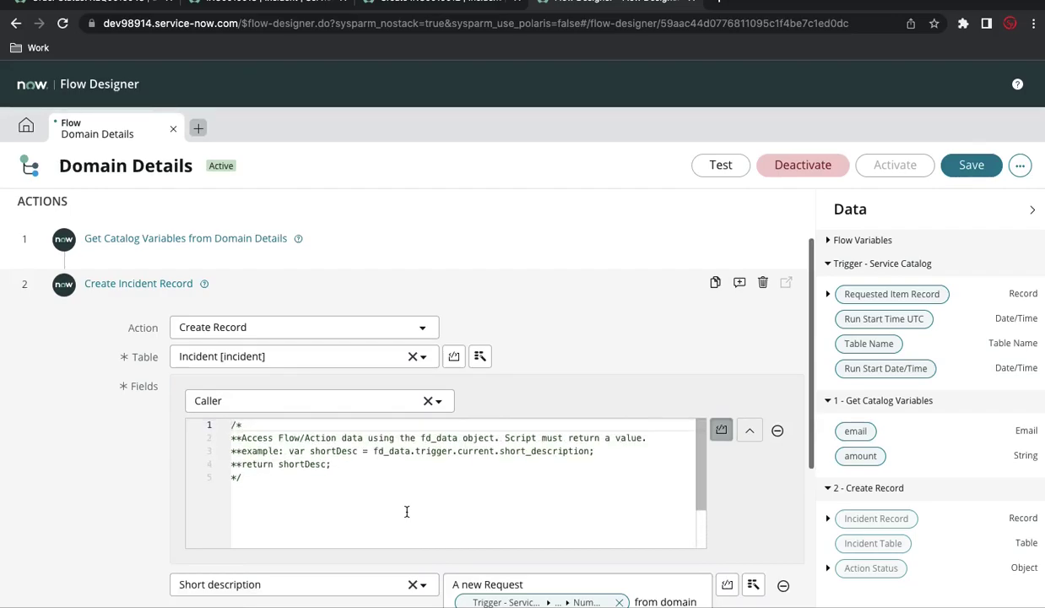
scroll(515, 377, "down", 3)
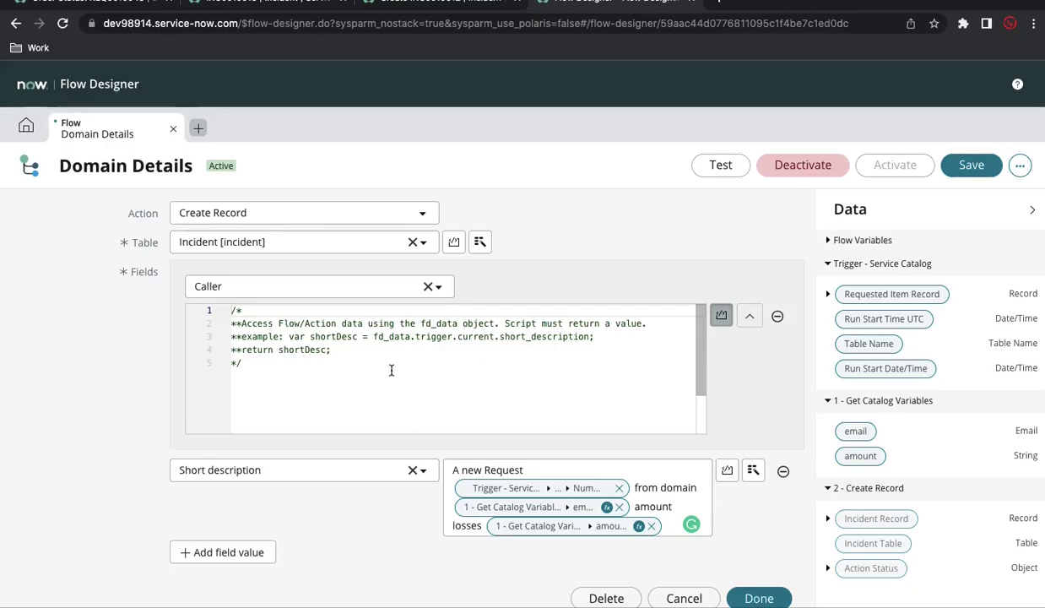
left_click(298, 373)
key("Return")
key("Return")
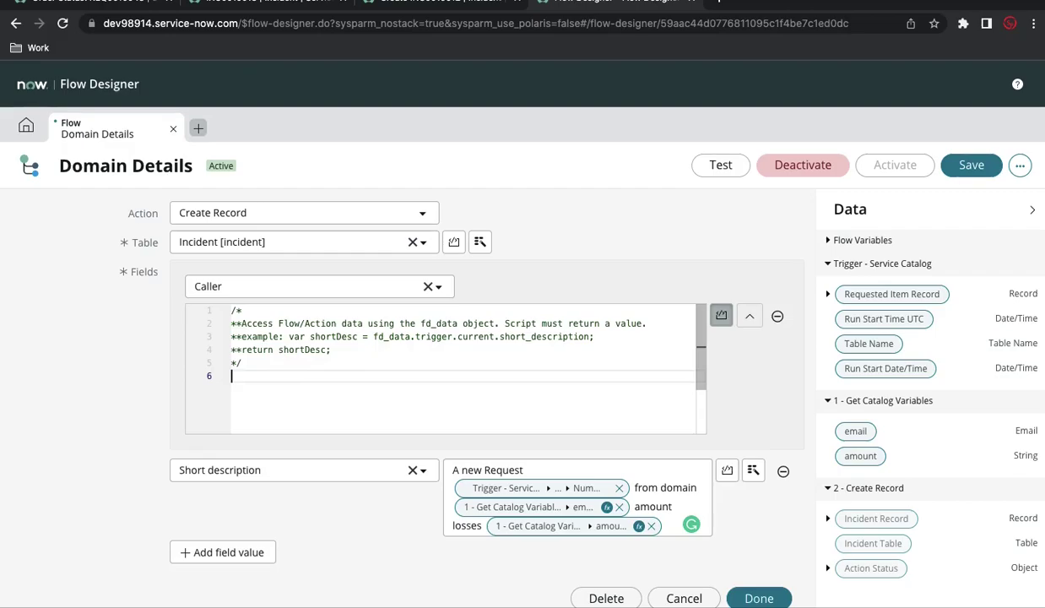
type("return")
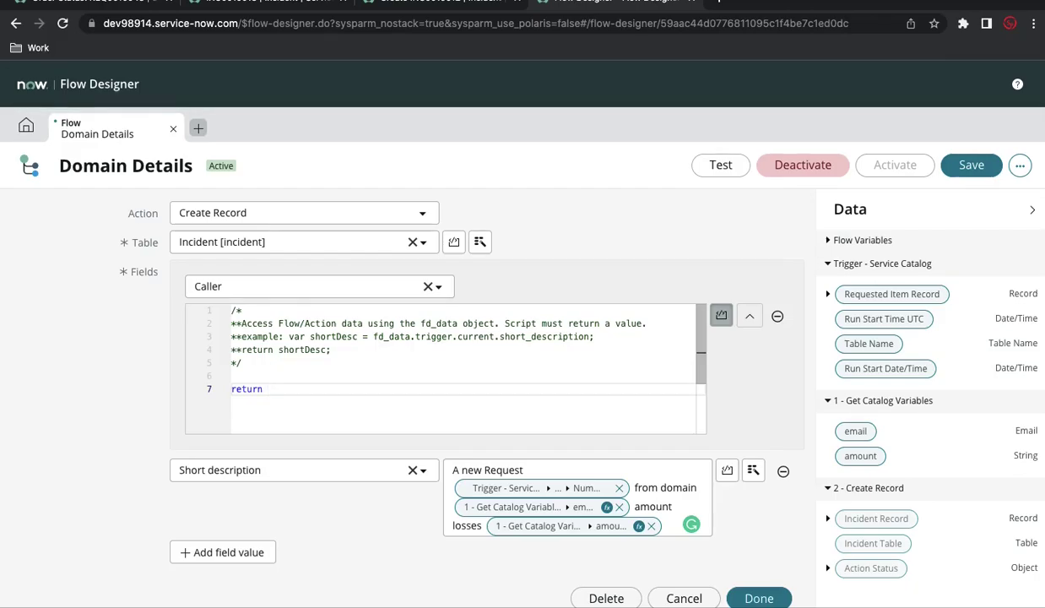
type("s.")
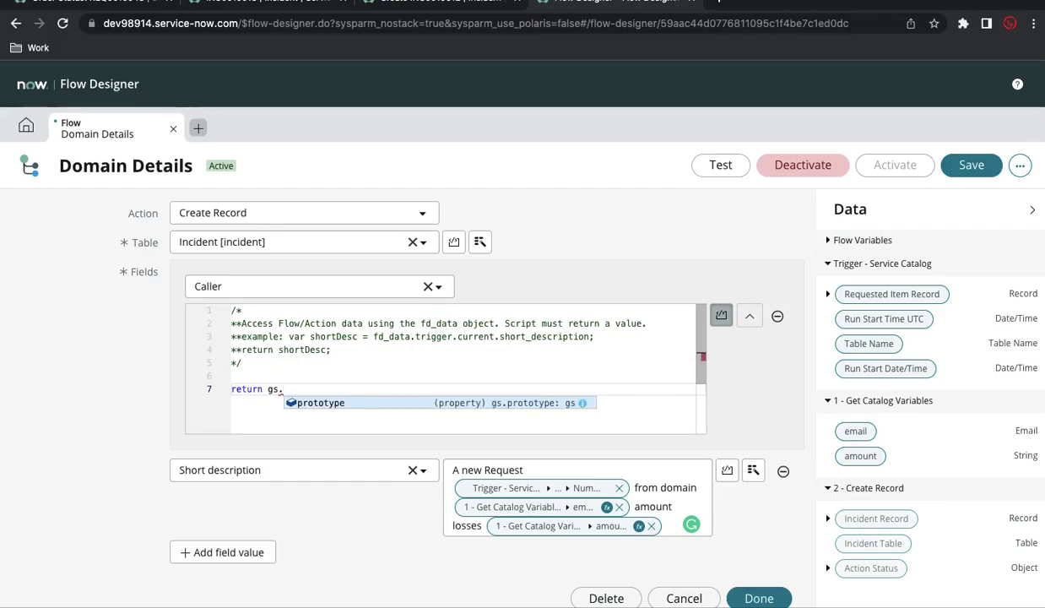
type("getUser")
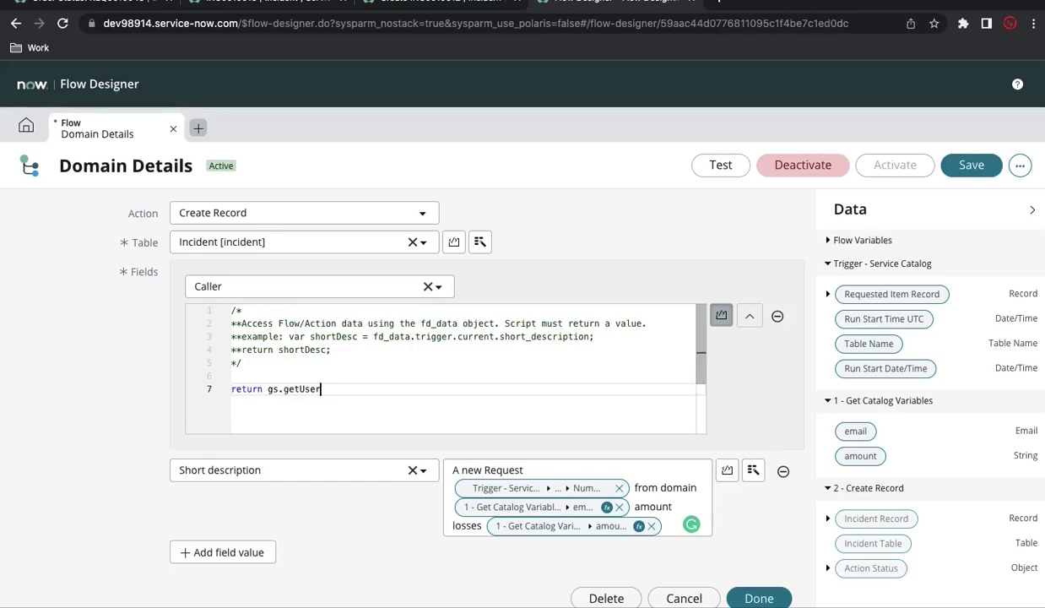
type("ID();")
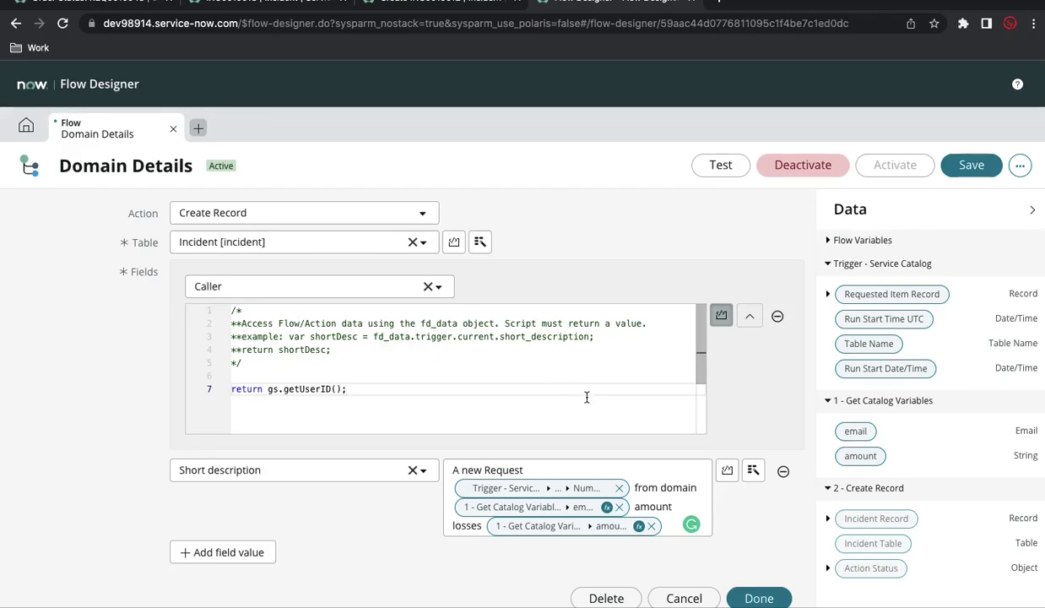
- Remove the amount and email values from the Short description field and clear its remaining content
scroll(752, 420, "down", 1)
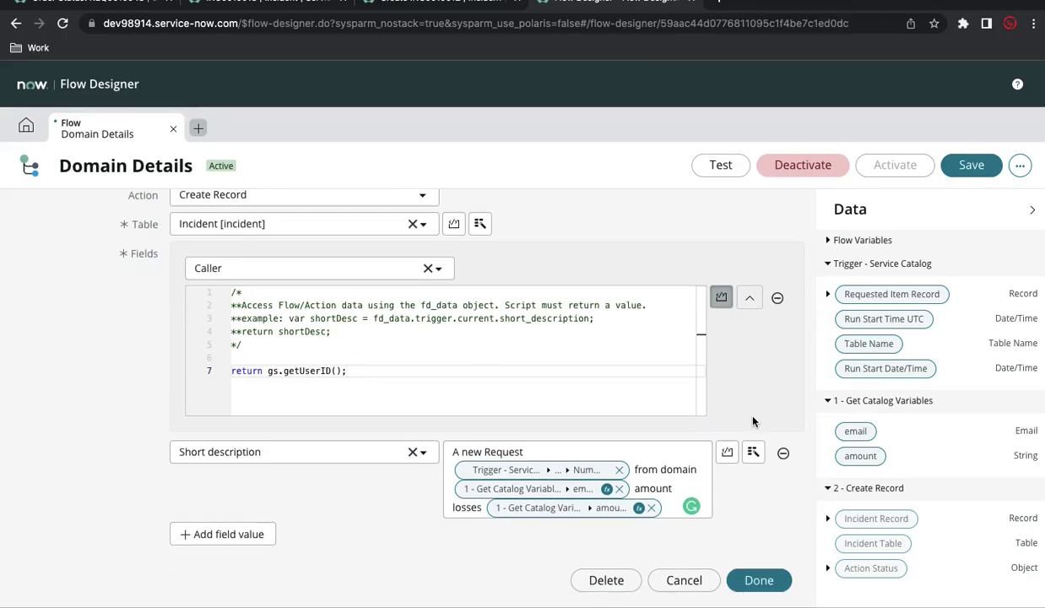
left_click(654, 508)
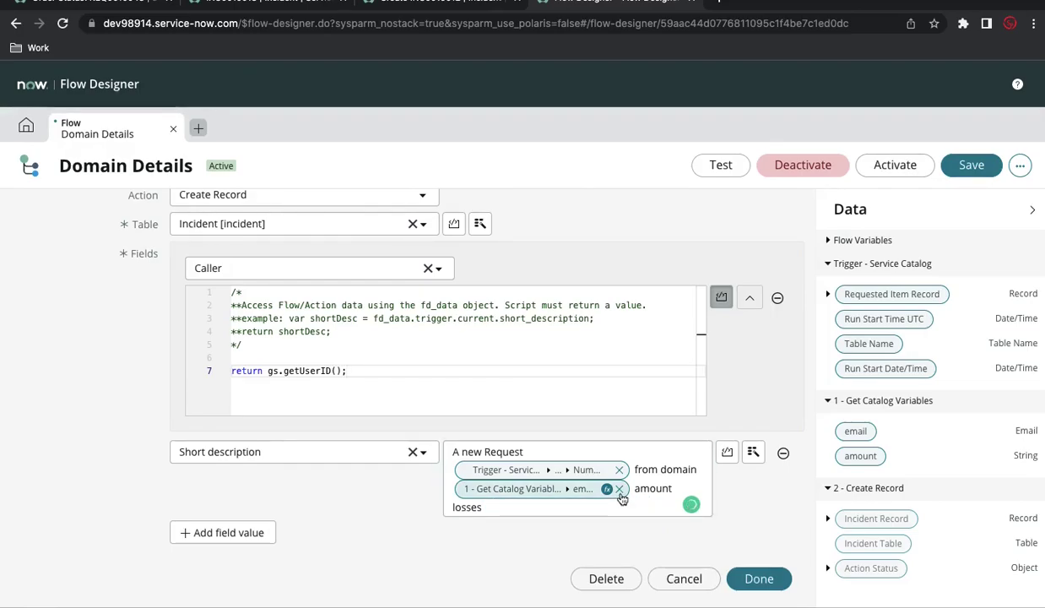
left_click(620, 489)
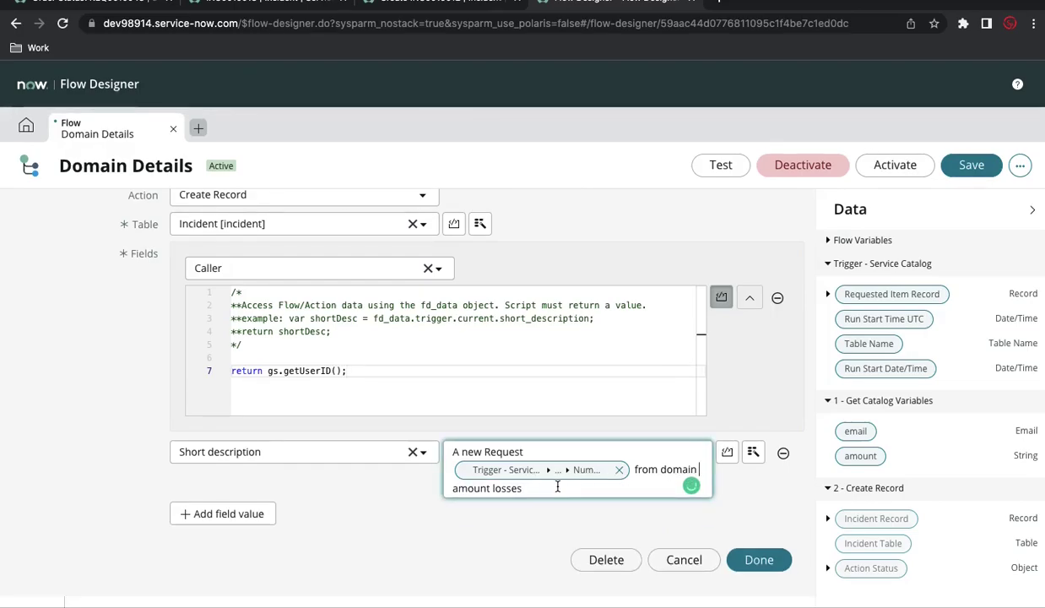
key("ctrl+a")
key("BackSpace")
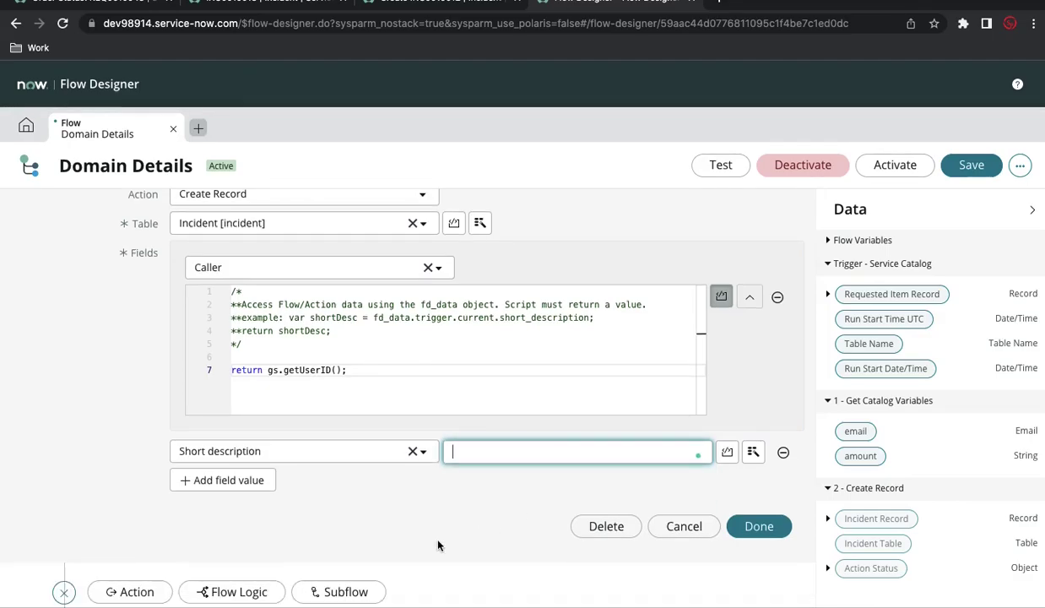
- Get the sample short description sentence from Transform Function.docx and return to the Short description field in the Domain Details flow
key("super+Tab")
key("super+Tab")
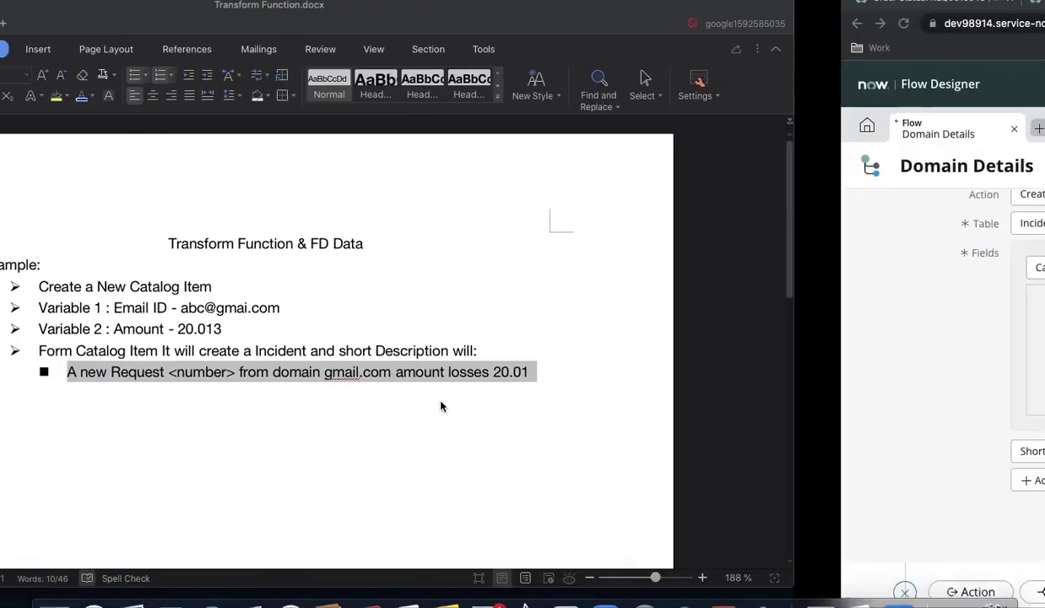
left_click(518, 451)
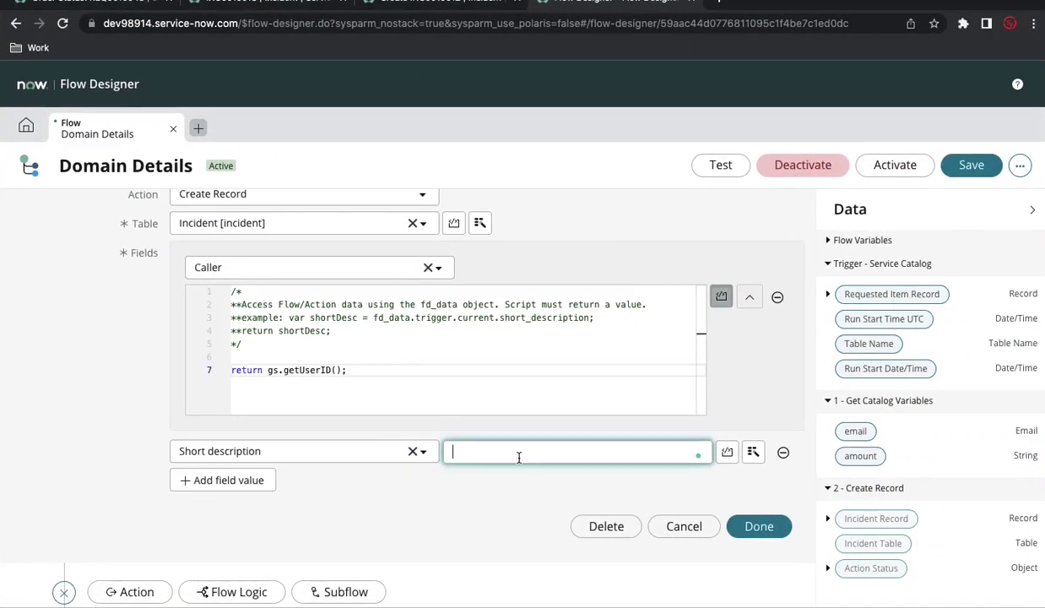
- Switch Short description to a script that returns "A new Request <number> from domain gmail.com amount losses 20.01", without the stray character before the sentence
left_click(727, 451)
left_click(291, 369)
key("Return")
key("Return")
key("BackSpace")
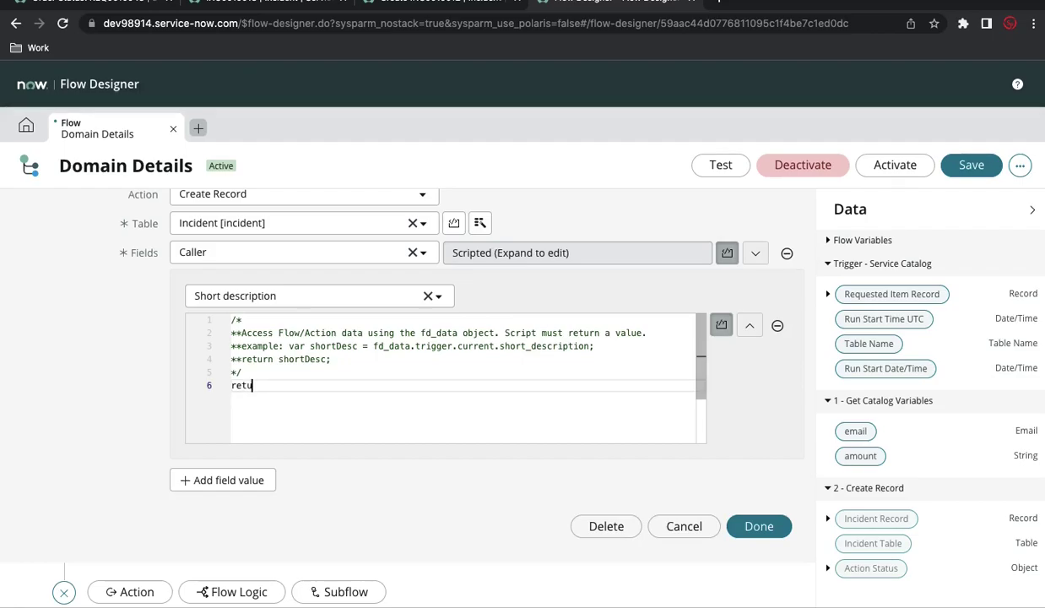
type("return")
type("\"A new Request <number> from domain gmail.com amount losses 20.01")
key("ctrl+z")
type("\"")
type("\"A new Request <number> from domain gmail.com amount losses 20.01")
left_click(278, 387)
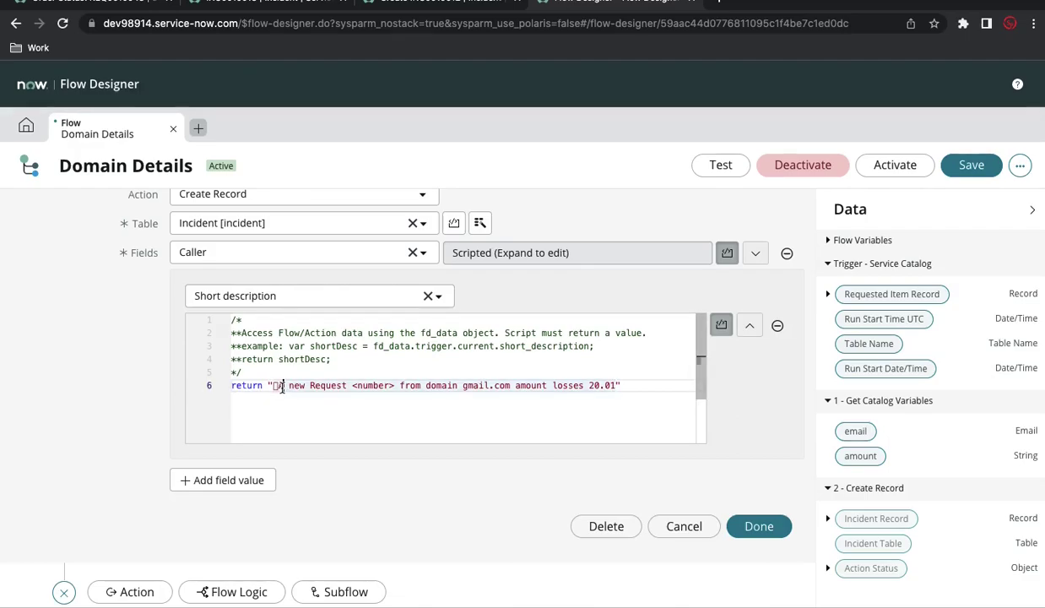
key("BackSpace")
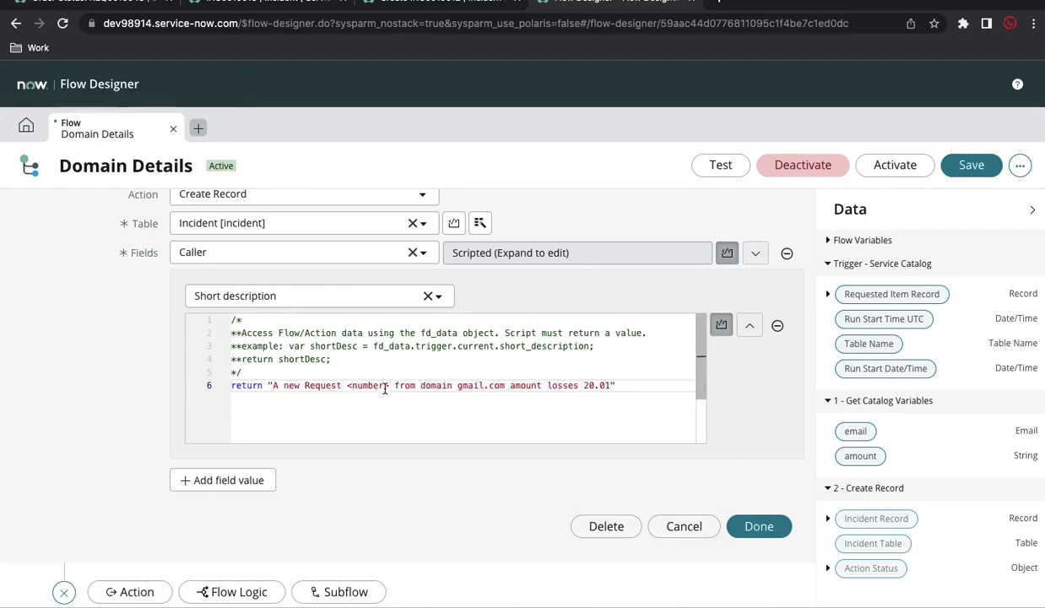
- Replace the <number> placeholder in the Short description return string with a concatenated fd_data reference
left_click_drag(390, 387, 345, 386)
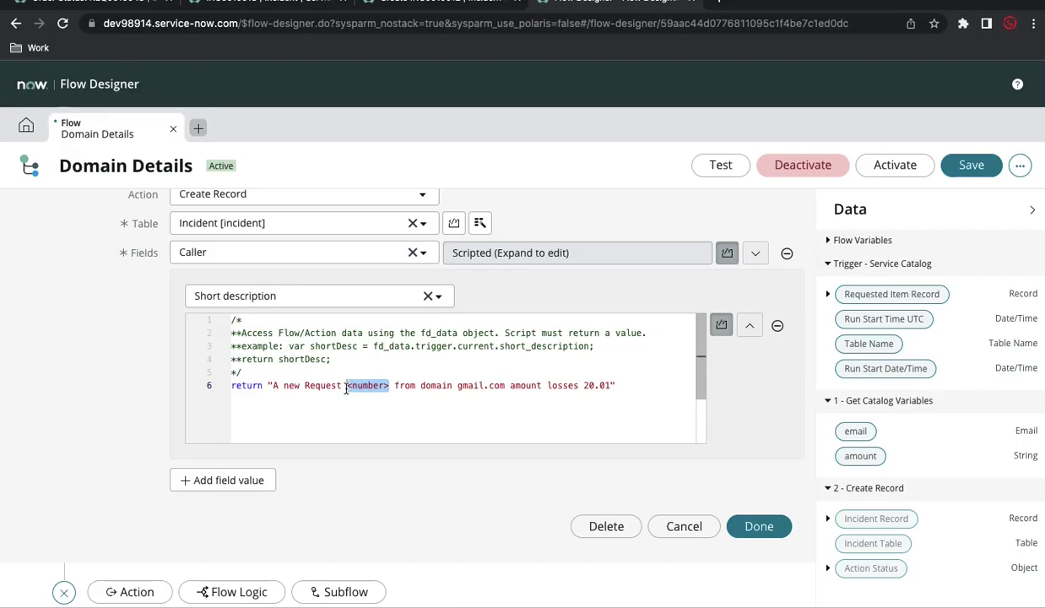
key("BackSpace")
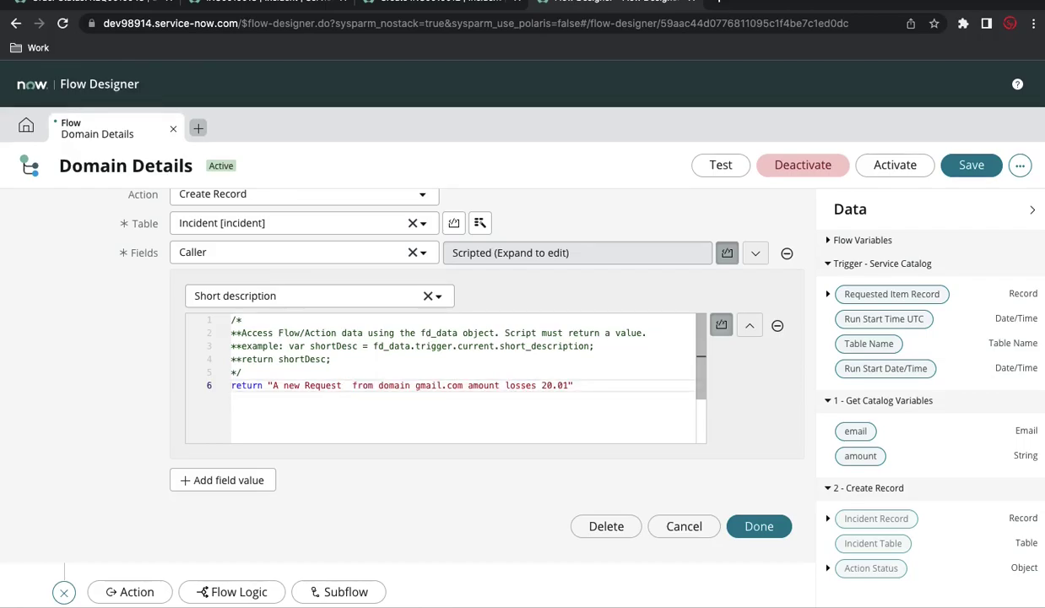
type("\"\"")
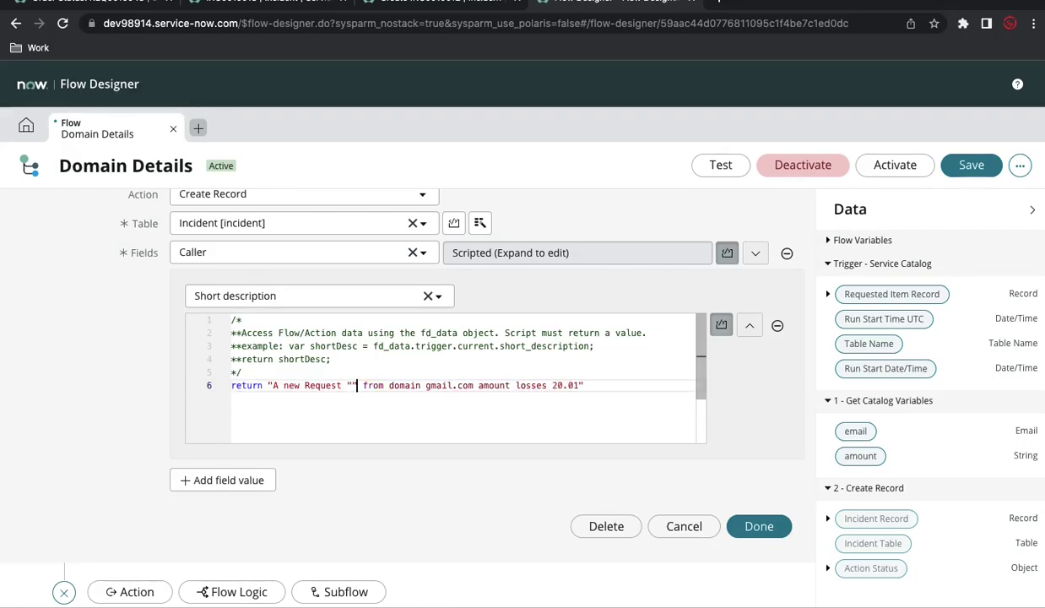
type("++")
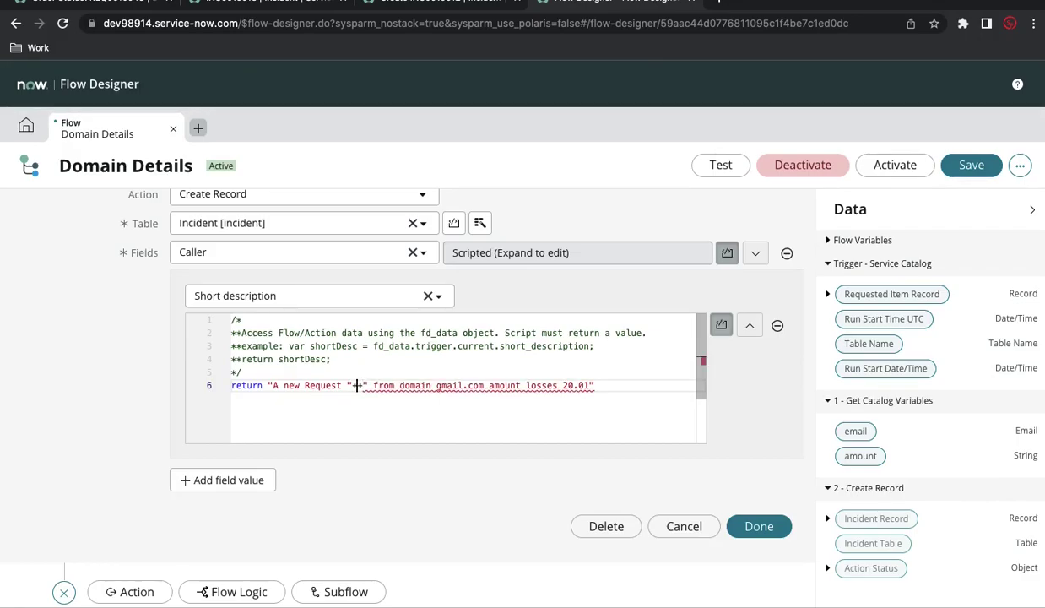
type("fd_data.")
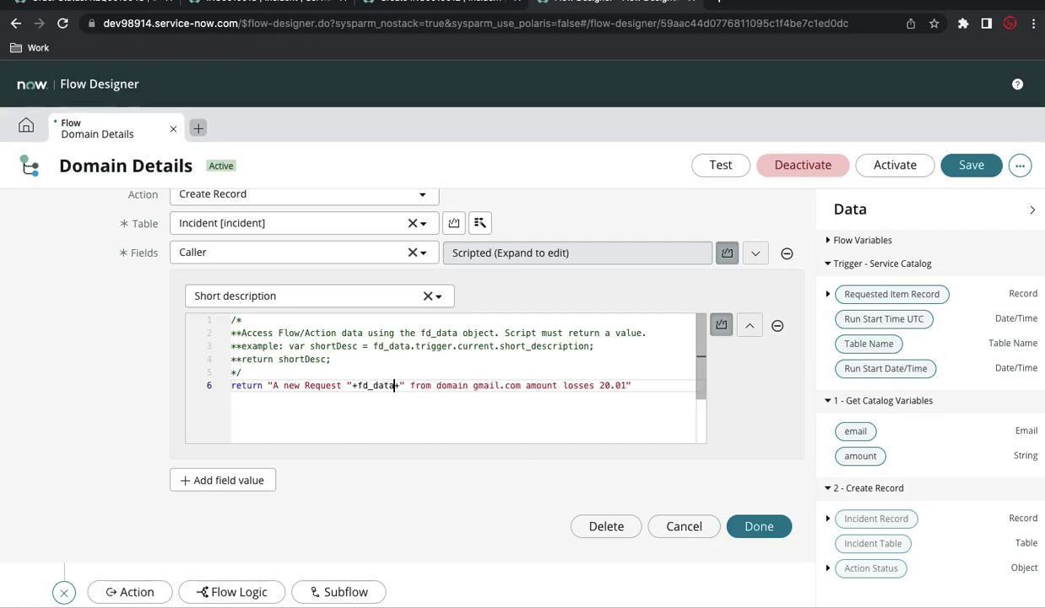
key("ctrl+space")
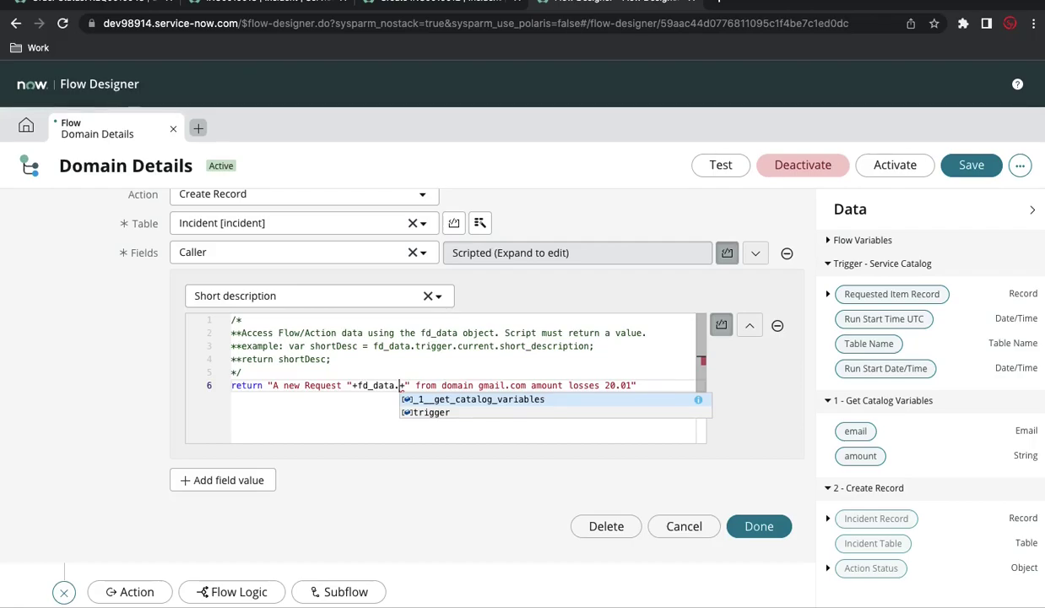
- Complete the fd_data reference in the return string as fd_data.trigger.request_item.number
scroll(778, 387, "up", 2)
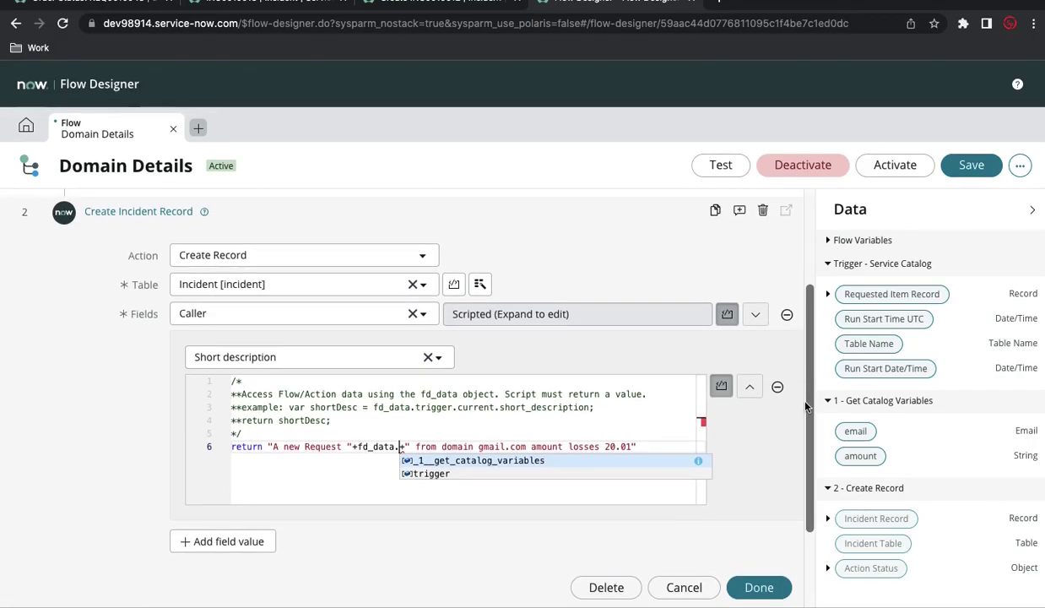
scroll(805, 407, "up", 1)
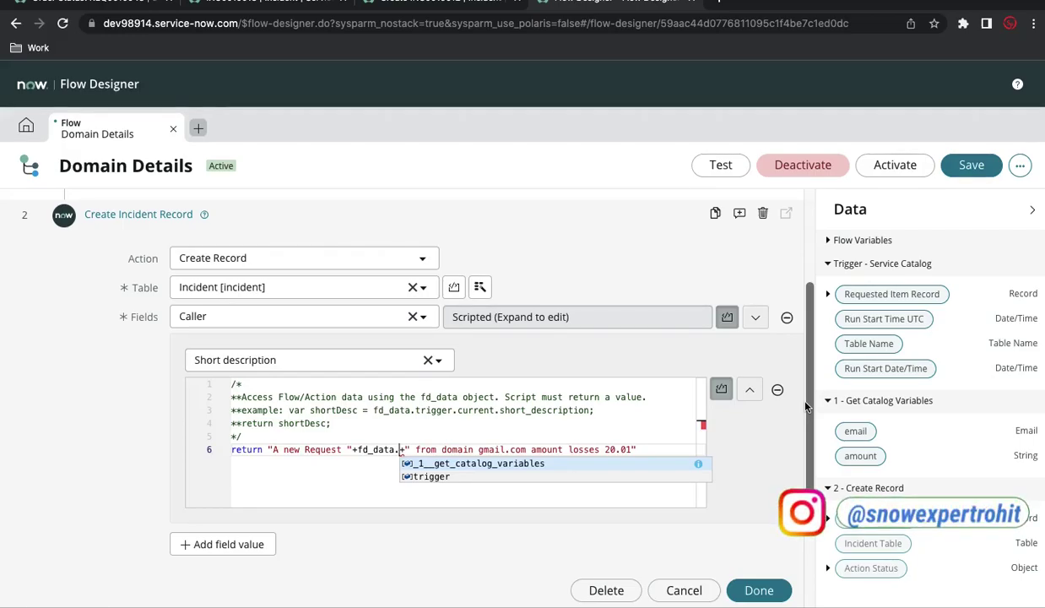
scroll(805, 407, "up", 2)
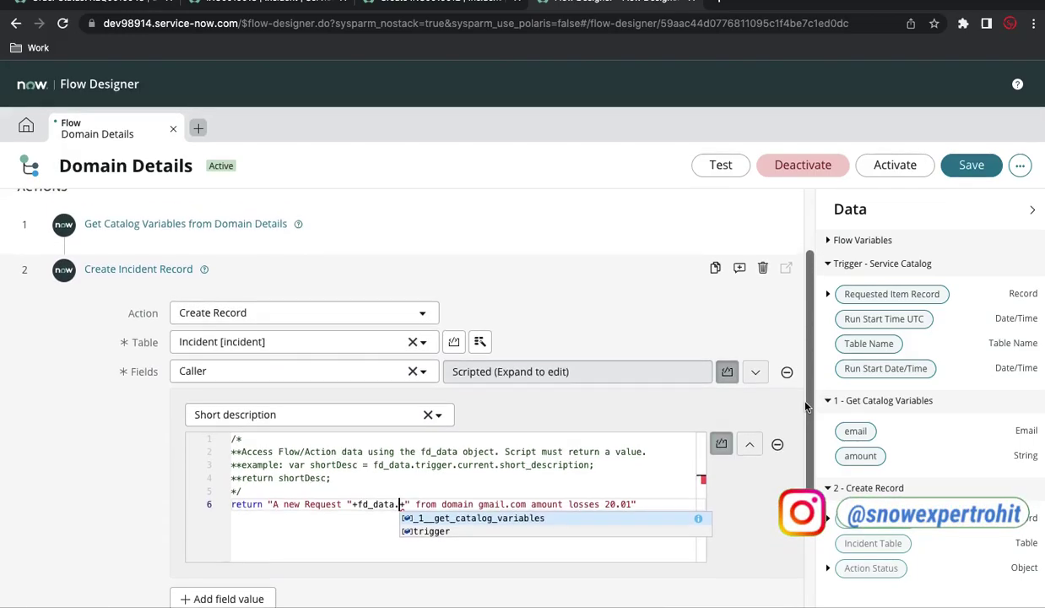
scroll(805, 407, "down", 1)
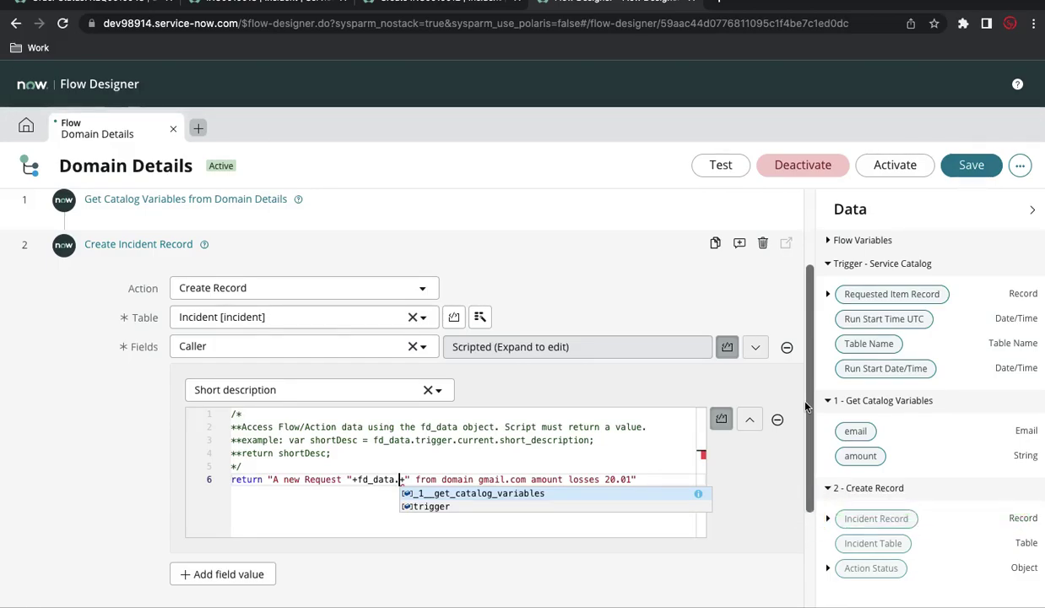
scroll(805, 407, "up", 2)
scroll(805, 407, "down", 1)
scroll(806, 406, "down", 1)
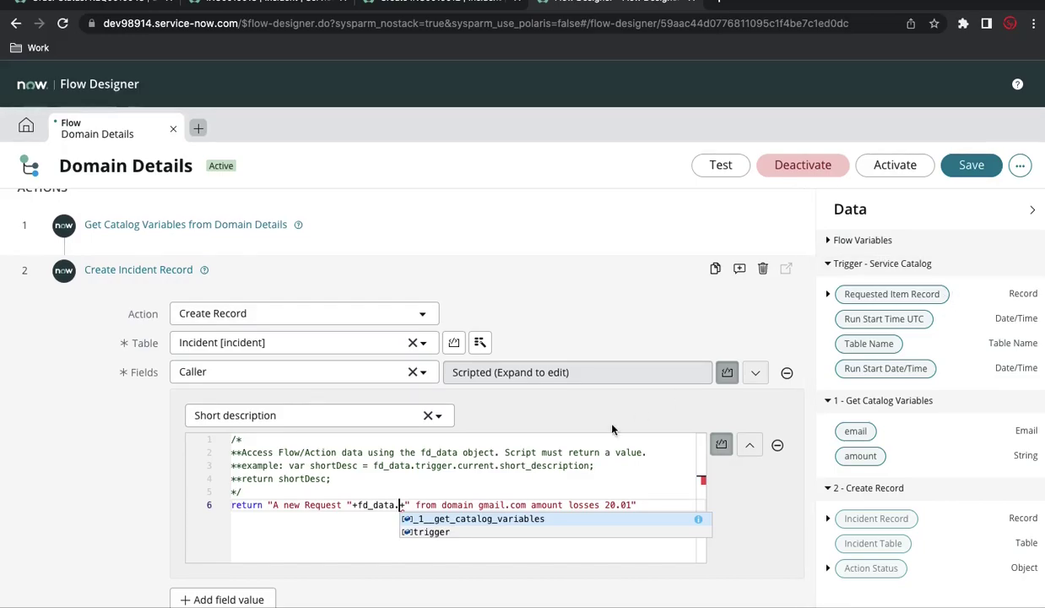
left_click(439, 531)
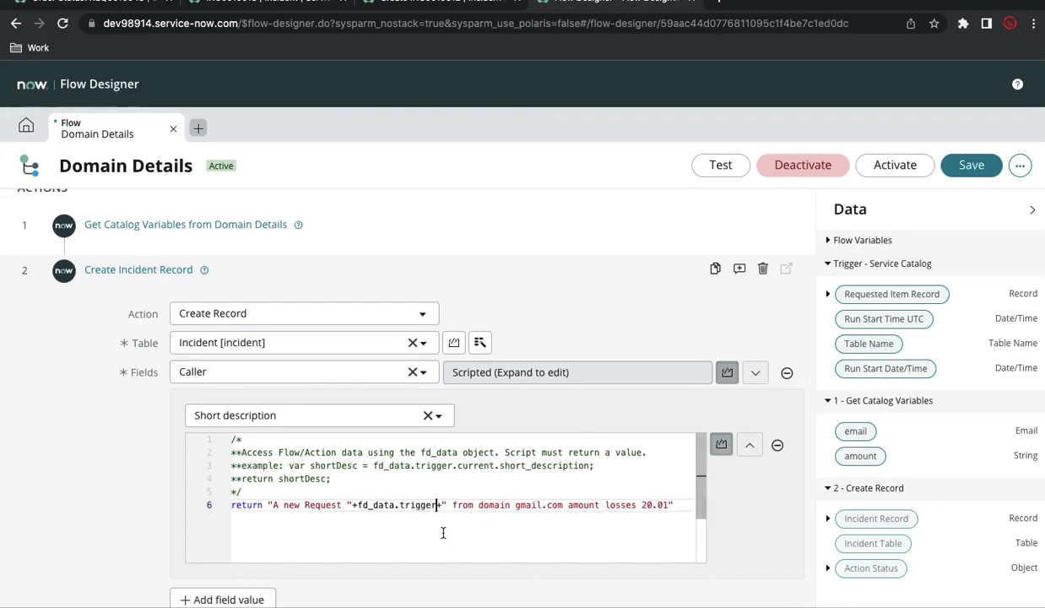
type(".")
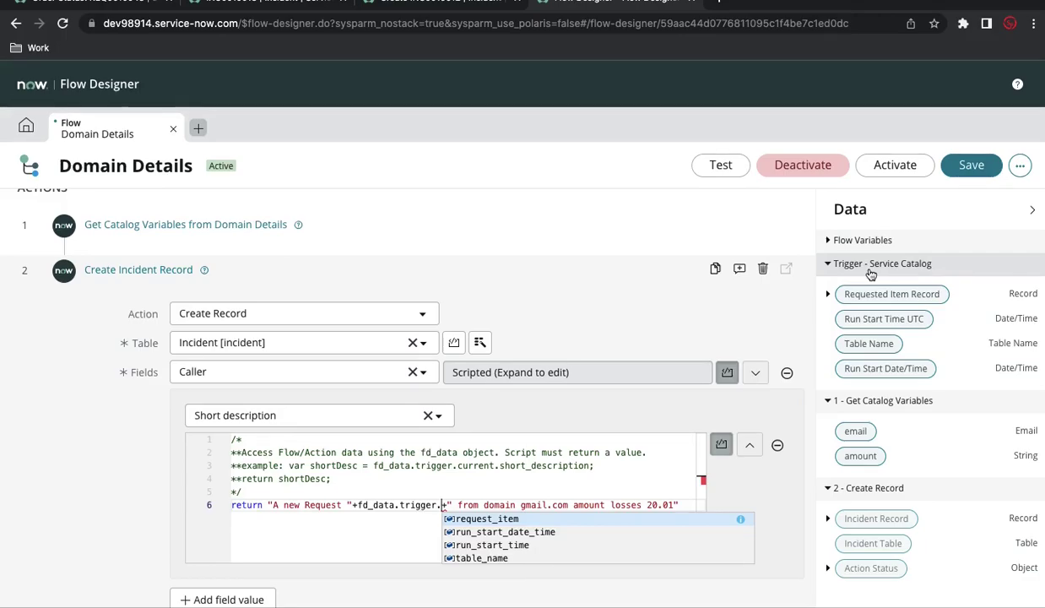
key("Return")
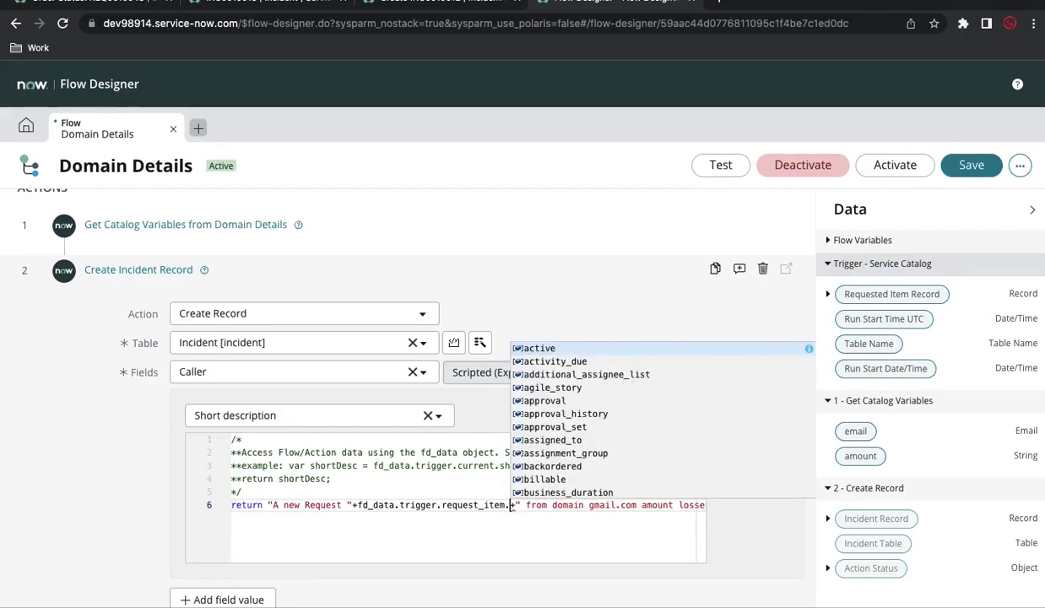
type("num")
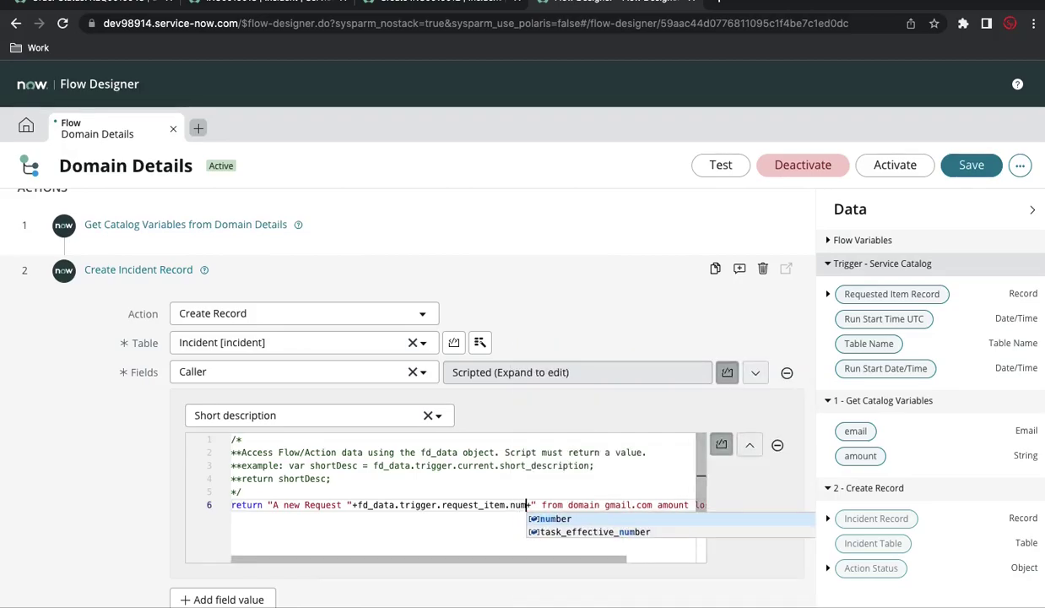
key("Return")
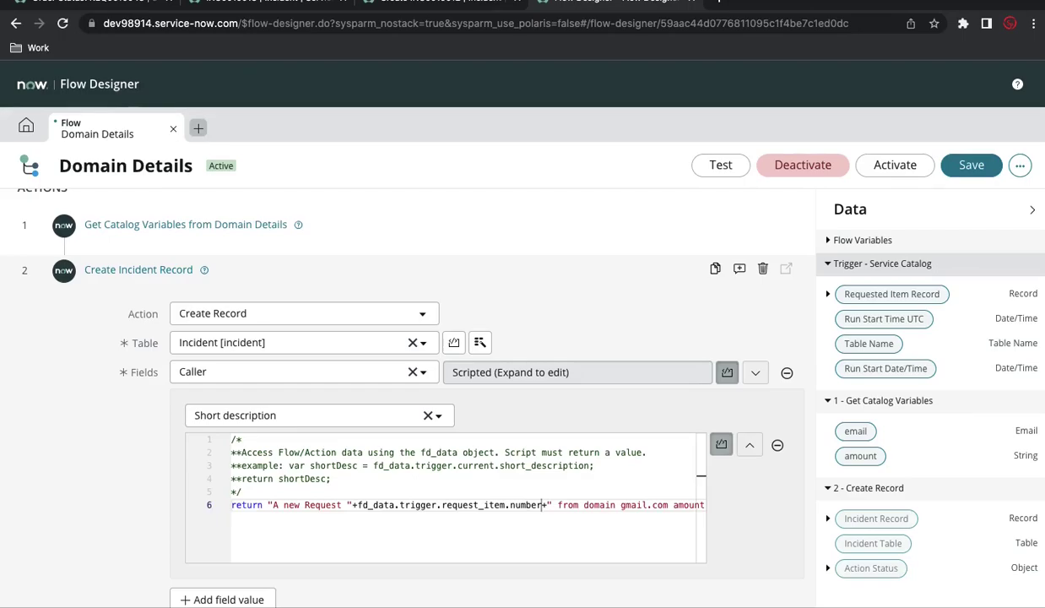
- Declare a domain variable above the return statement, set to fd_data._1__get_catalog_variables.email;
scroll(638, 512, "right", 1)
scroll(638, 512, "right", 2)
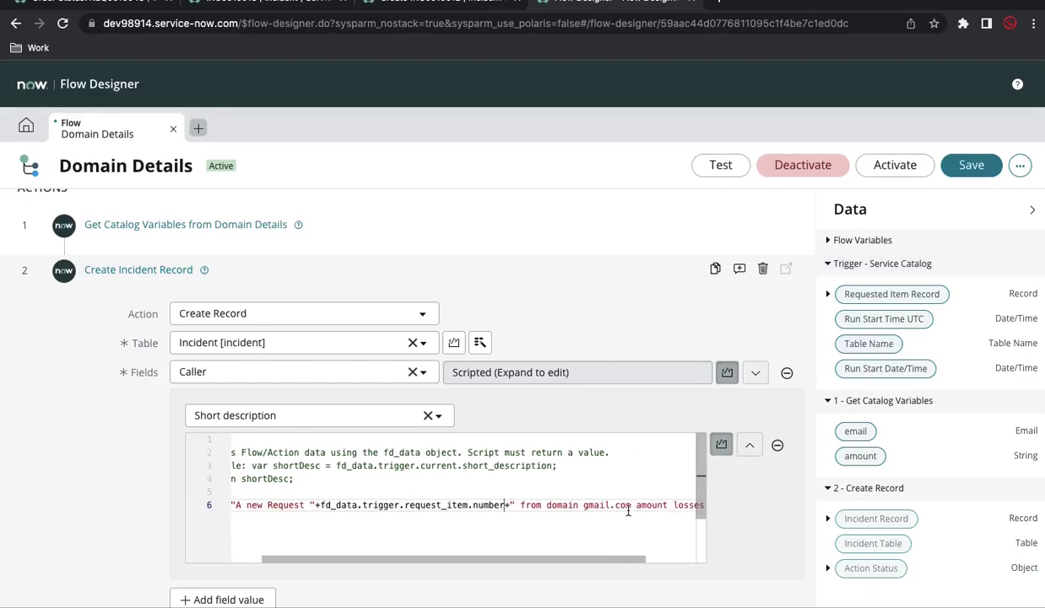
scroll(628, 510, "right", 2)
scroll(628, 509, "left", 3)
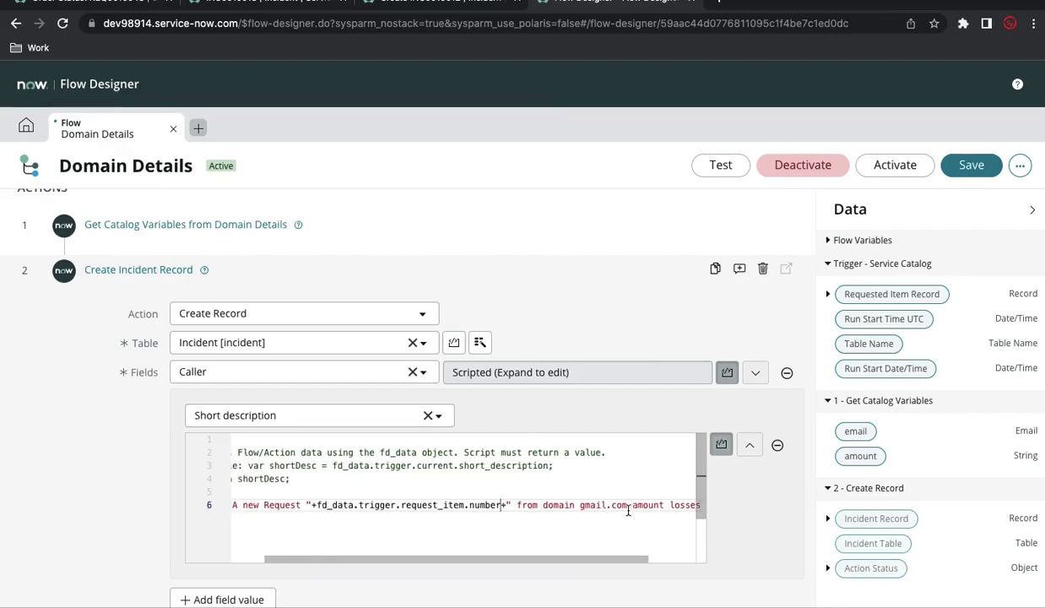
scroll(628, 510, "left", 2)
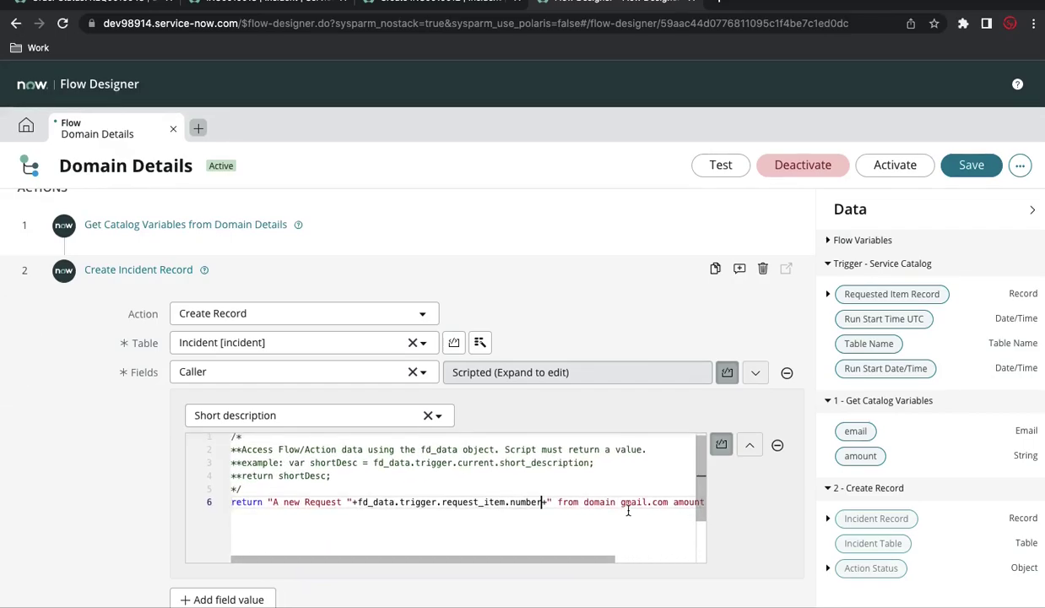
left_click(369, 487)
key("Return")
type("var domain")
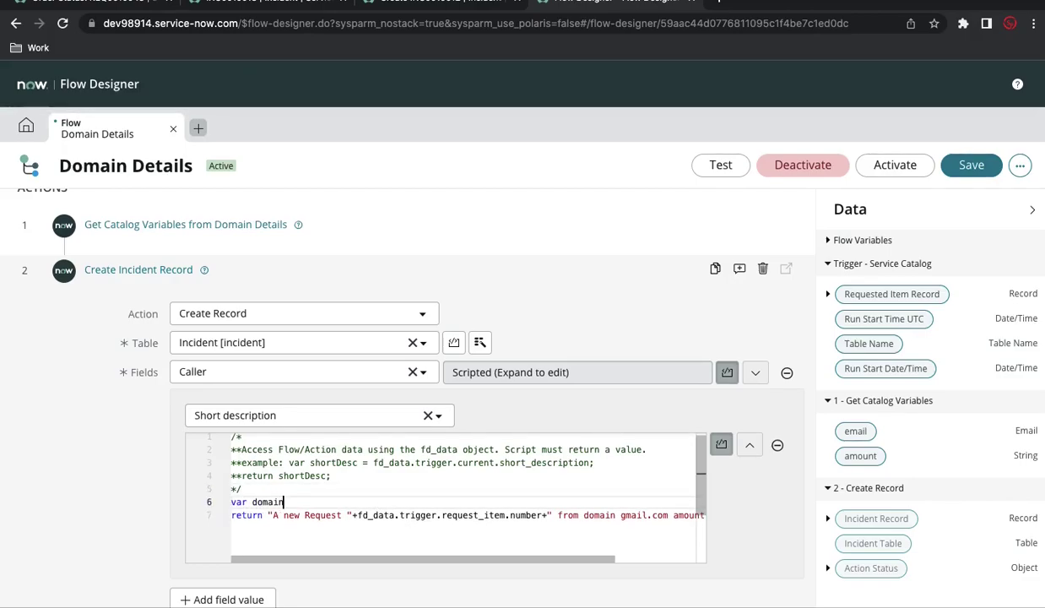
type("= fd_data.")
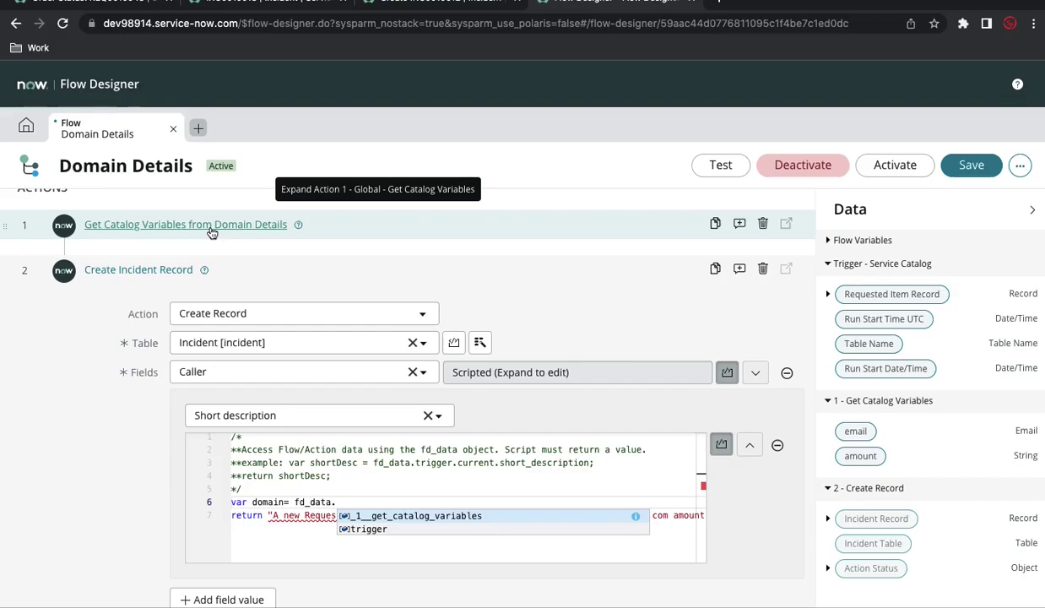
key("Return")
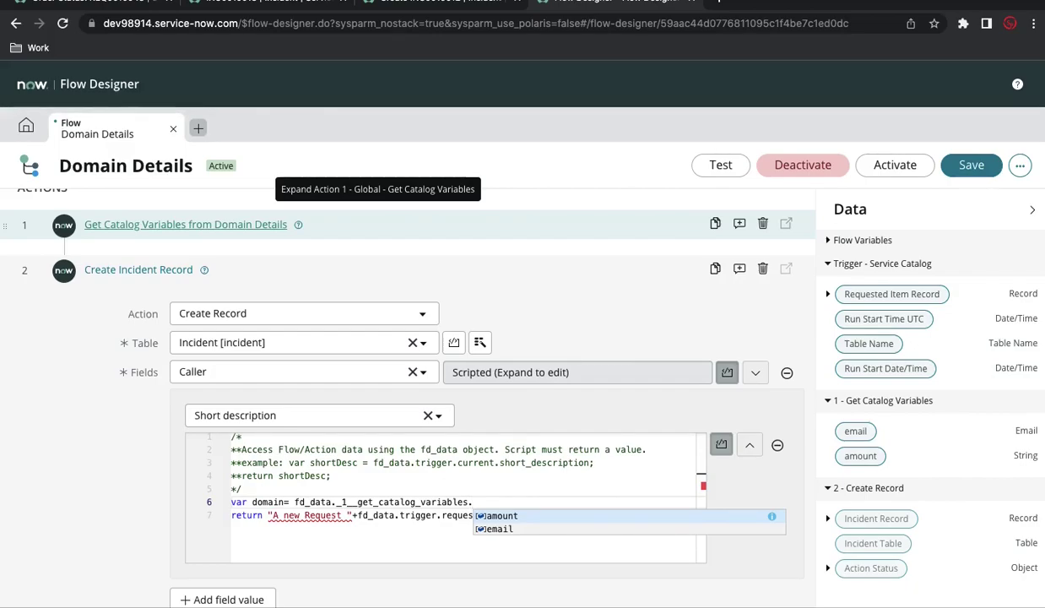
key("Down")
key("Return")
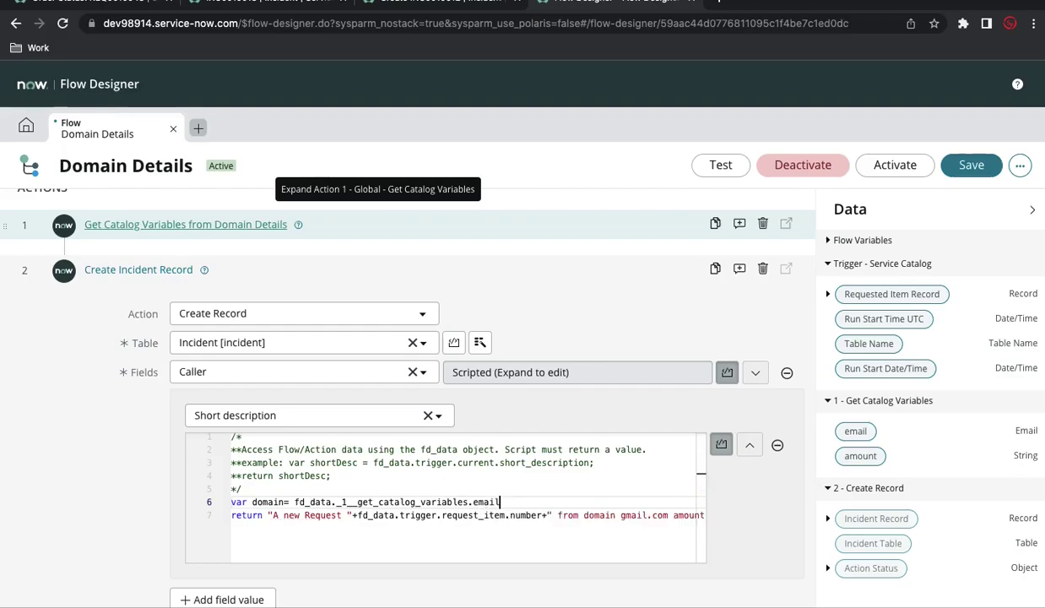
type(";")
key("Return")
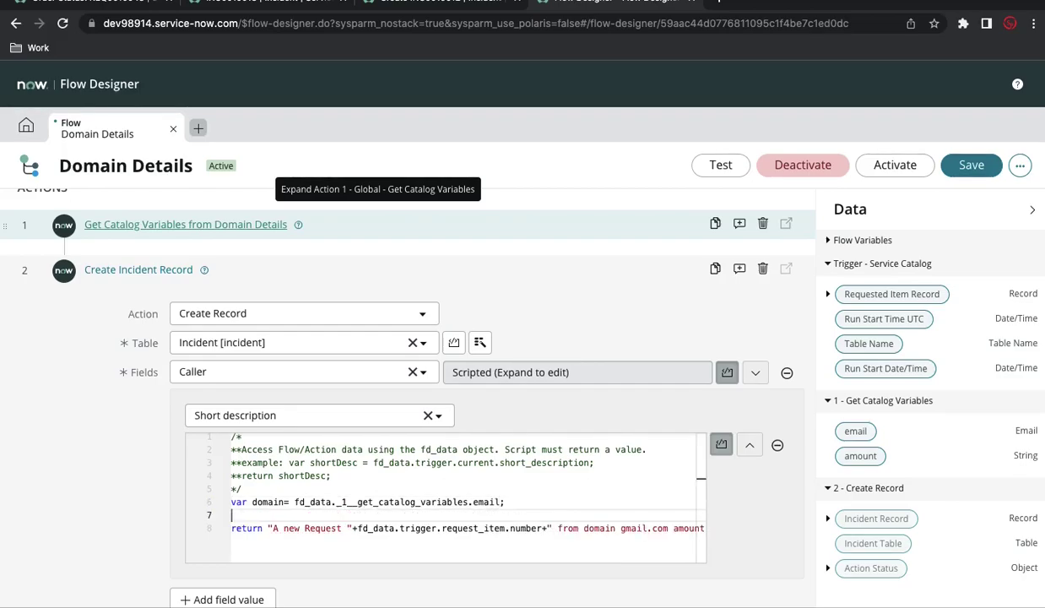
- Add the line var domainArray = domain.split('@'); below the domain variable
type("var domainArray")
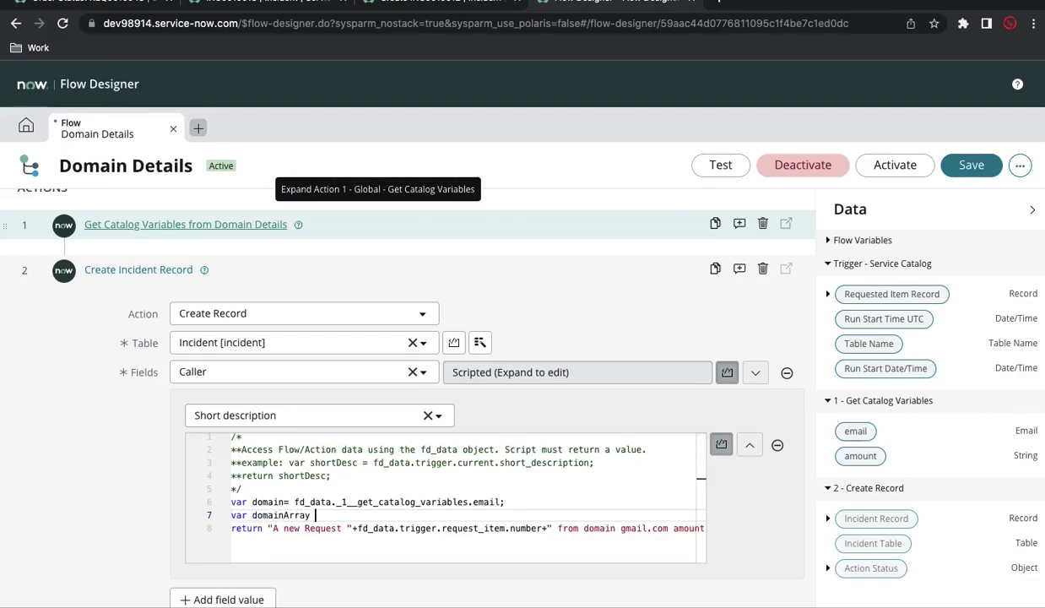
type(" = ")
type("domain")
type(".spli")
type("t('")
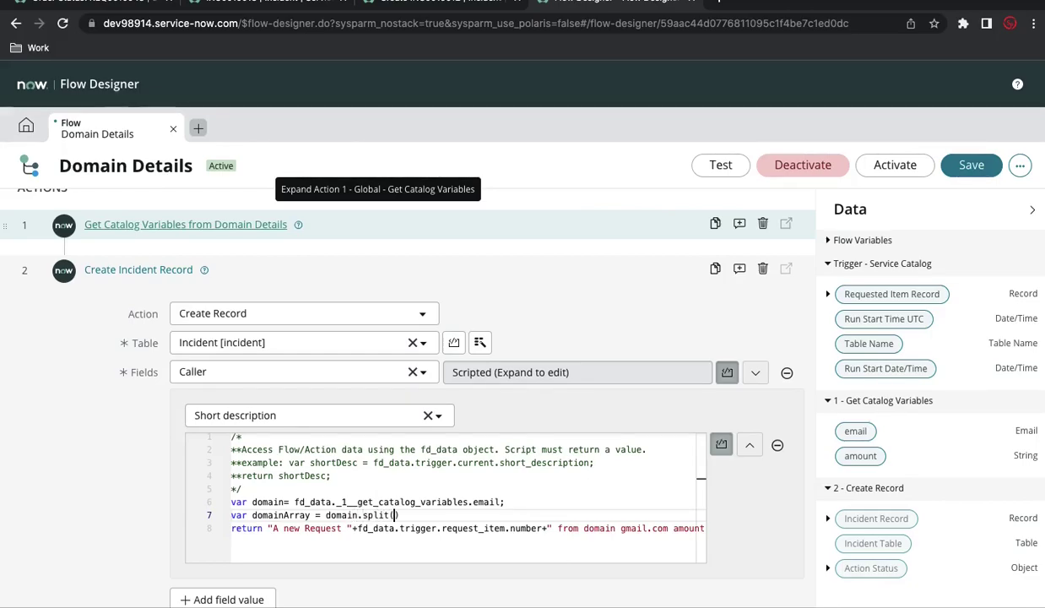
type("@');")
- Write a sample email address on a new line above the domain variable, and erase it again
left_click(246, 489)
key("Return")
type("a@b.com")
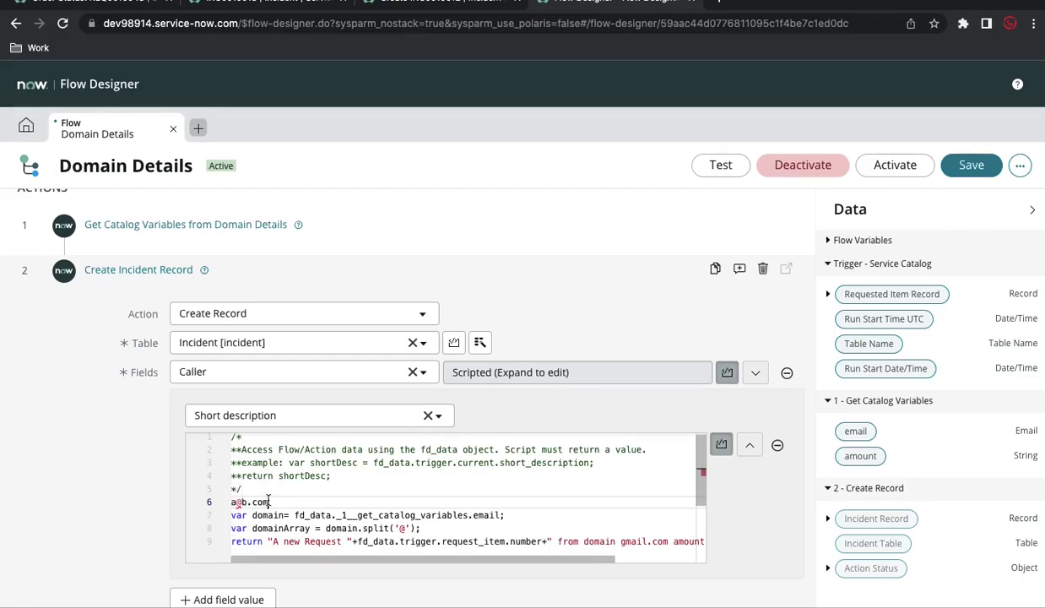
left_click_drag(268, 502, 239, 502)
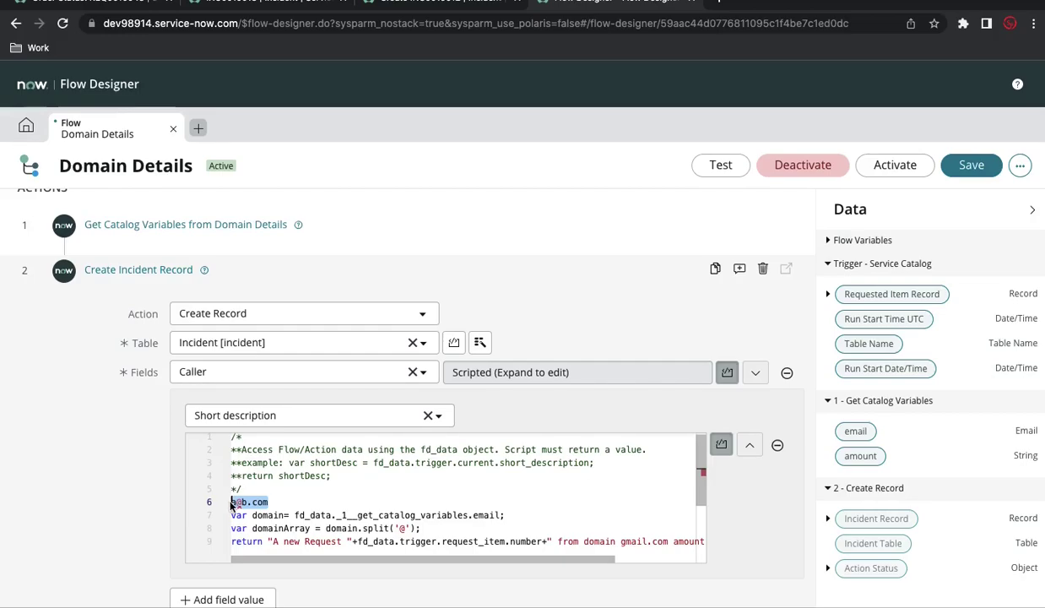
key("BackSpace")
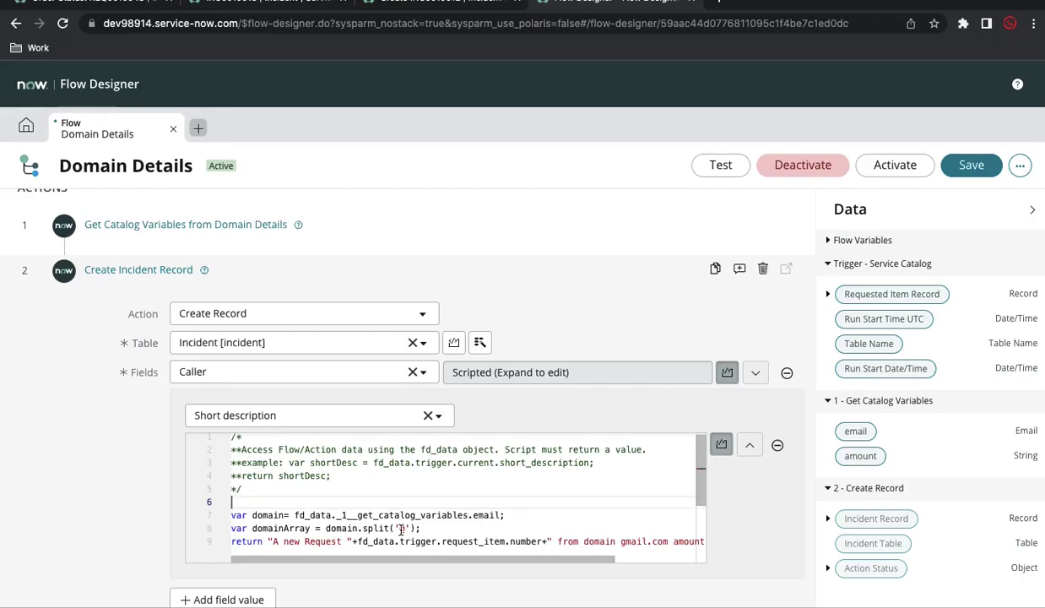
- Replace the fixed gmail.com in the return string with the concatenated value domainArray[1]
scroll(402, 528, "down", 1)
scroll(503, 525, "right", 1)
scroll(503, 525, "left", 1)
double_click(266, 501)
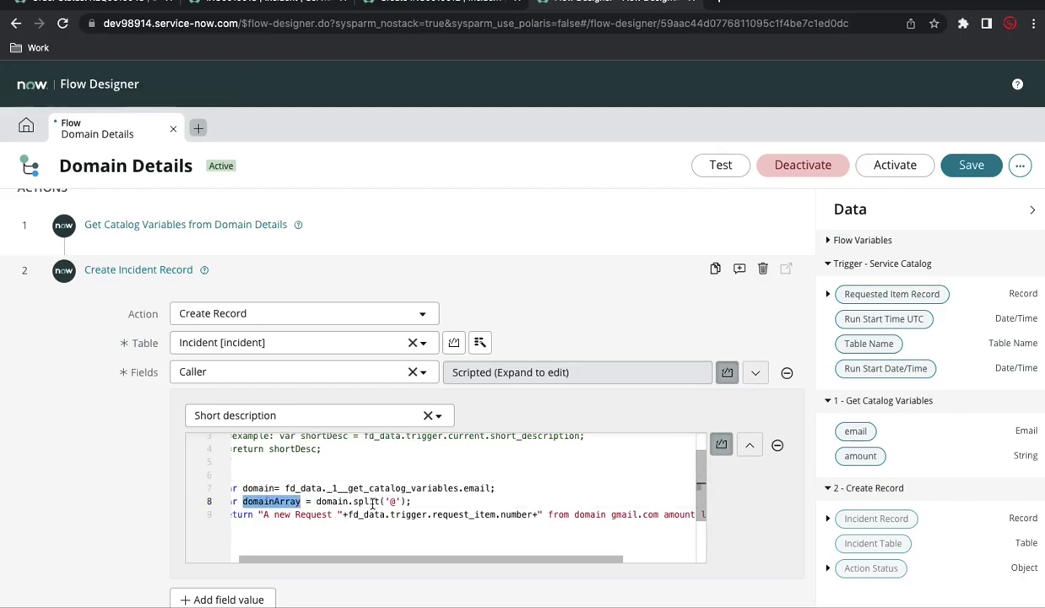
scroll(373, 501, "up", 1)
left_click(634, 527)
left_click_drag(634, 527, 584, 527)
key("BackSpace")
type("\"+\"")
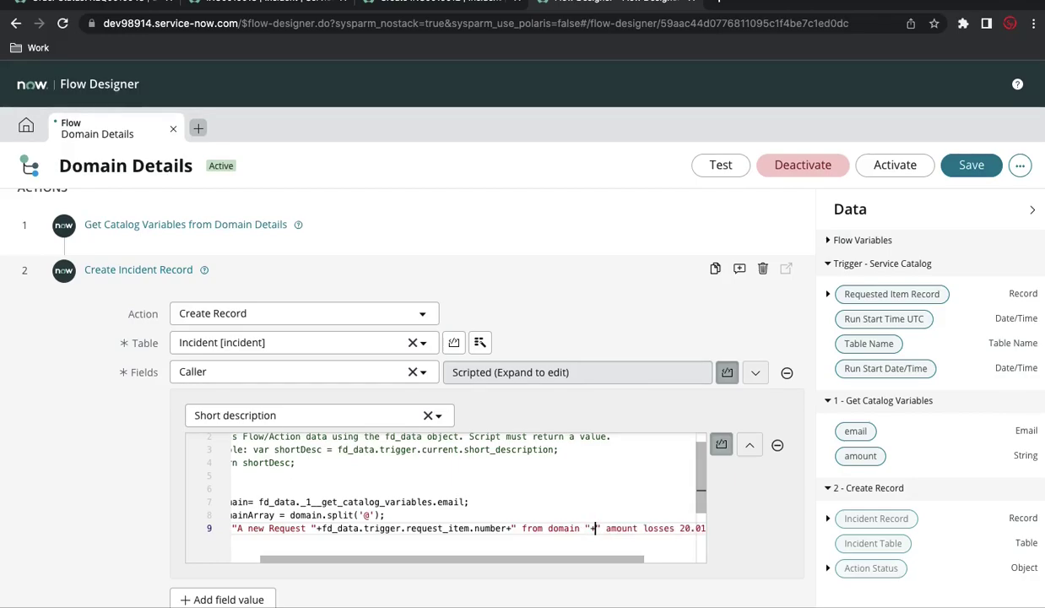
left_click(595, 527)
type("domainArray[")
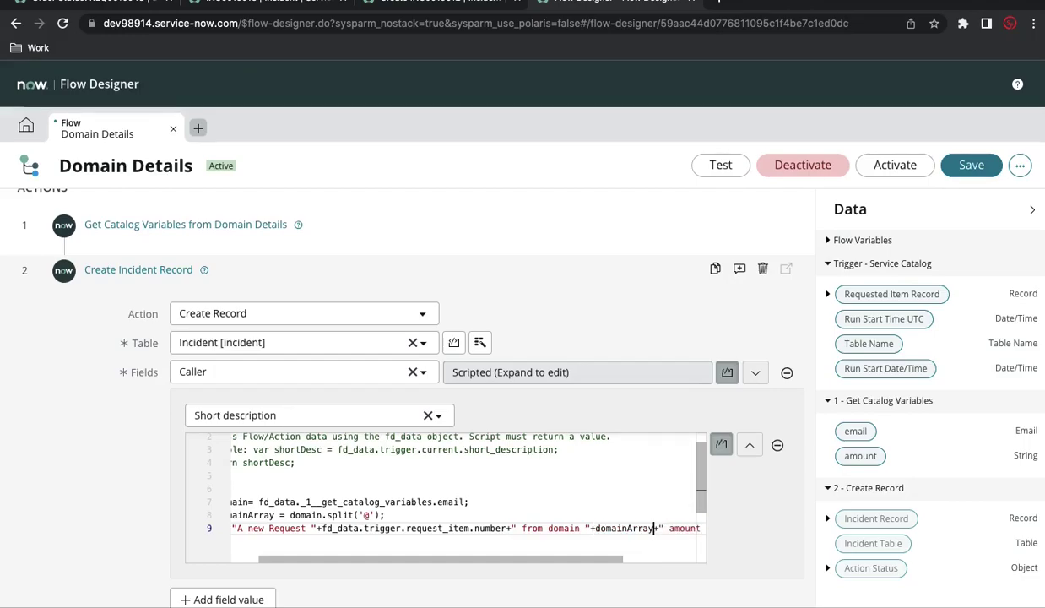
type("1")
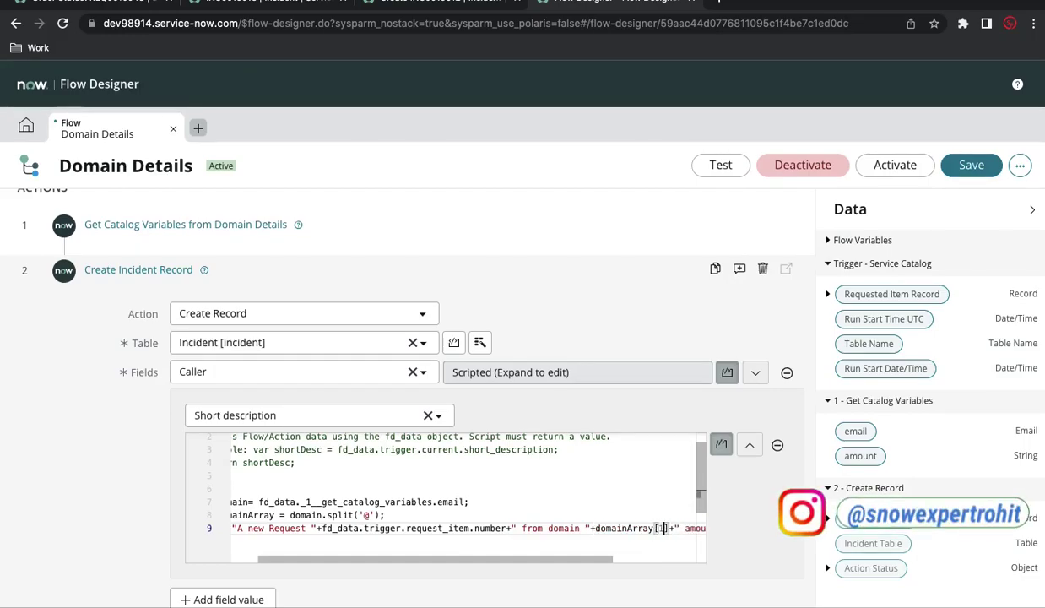
- Replace the fixed amount at the end of the return string with the concatenated value fd_data._1__get_catalog_variables.amount
scroll(569, 531, "down", 3)
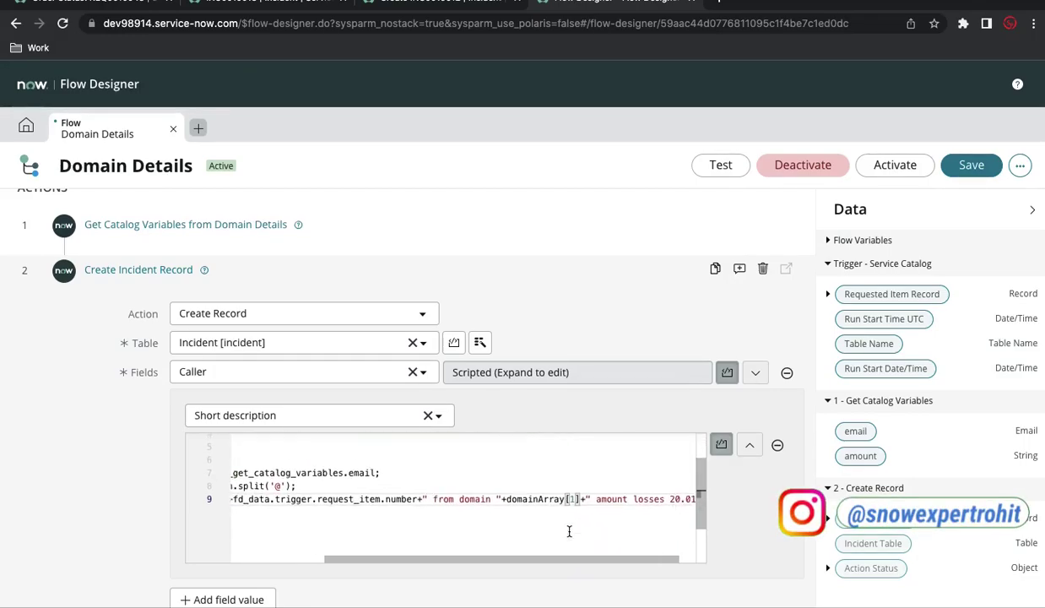
left_click(674, 484)
key("BackSpace")
key("BackSpace")
key("BackSpace")
key("BackSpace")
key("BackSpace")
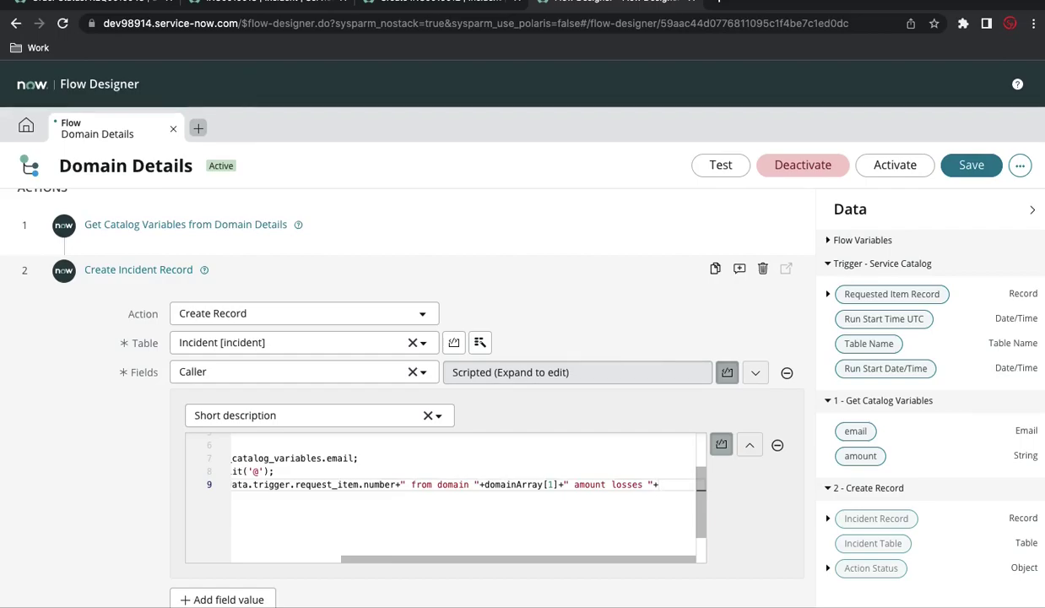
type("fd")
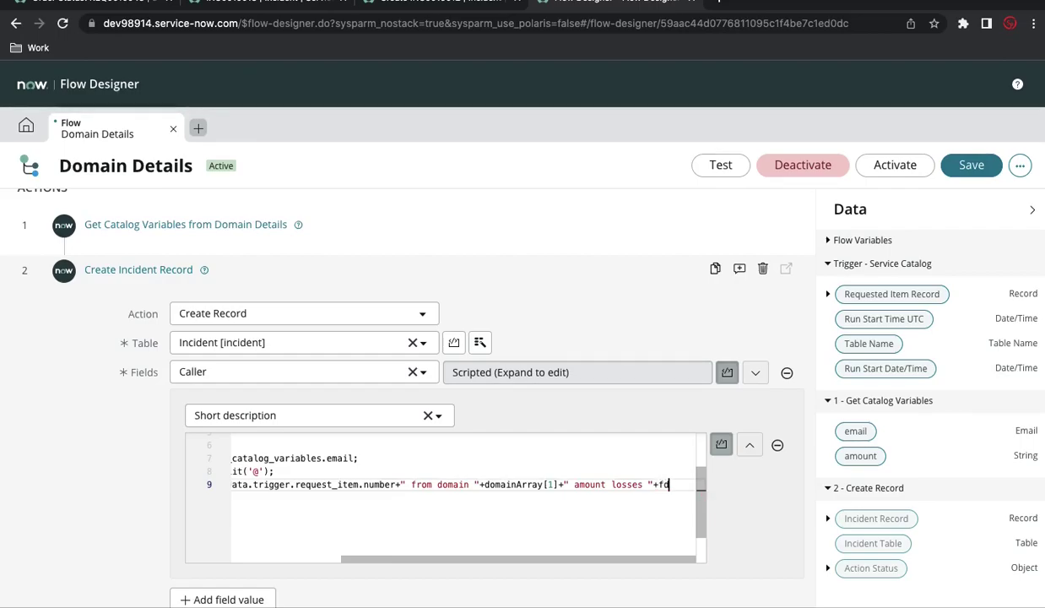
type("_data.")
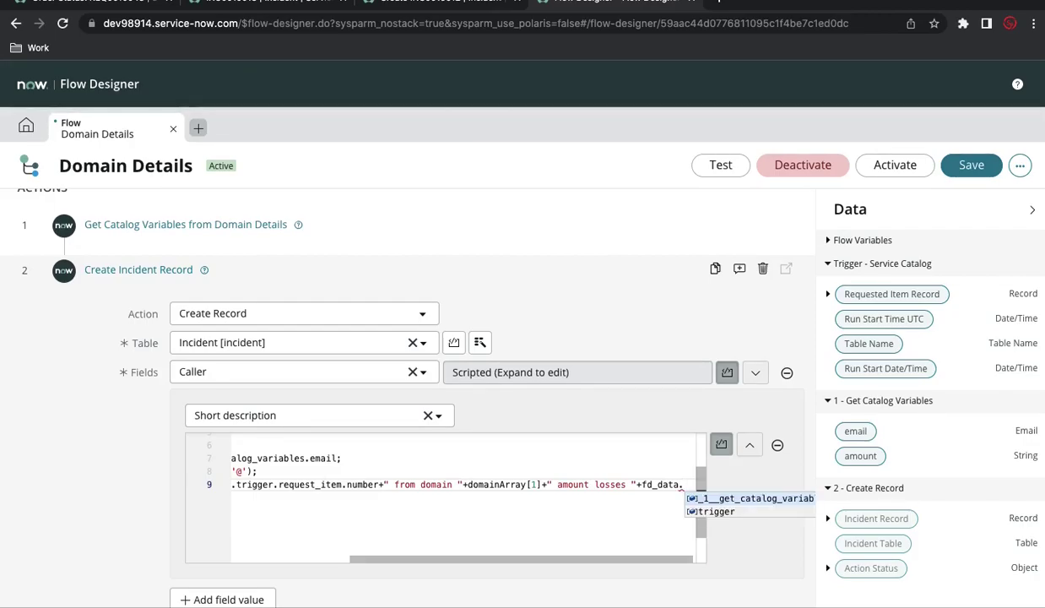
key("Return")
type(".")
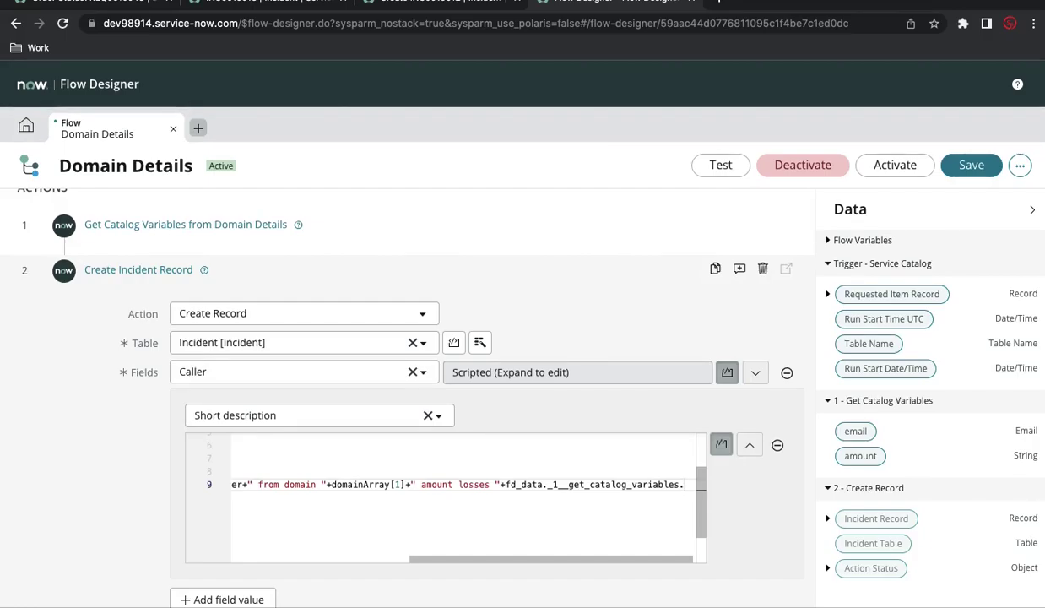
key("Up")
key("Return")
- Append .toFloat(2); to the amount expression at the end of the return statement
type(".to")
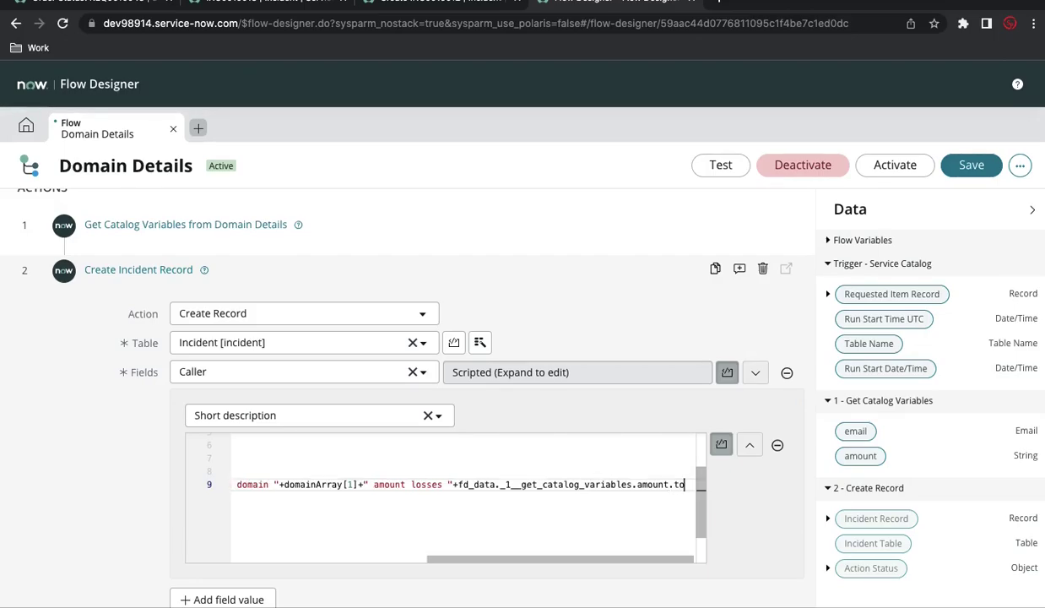
type("Flo")
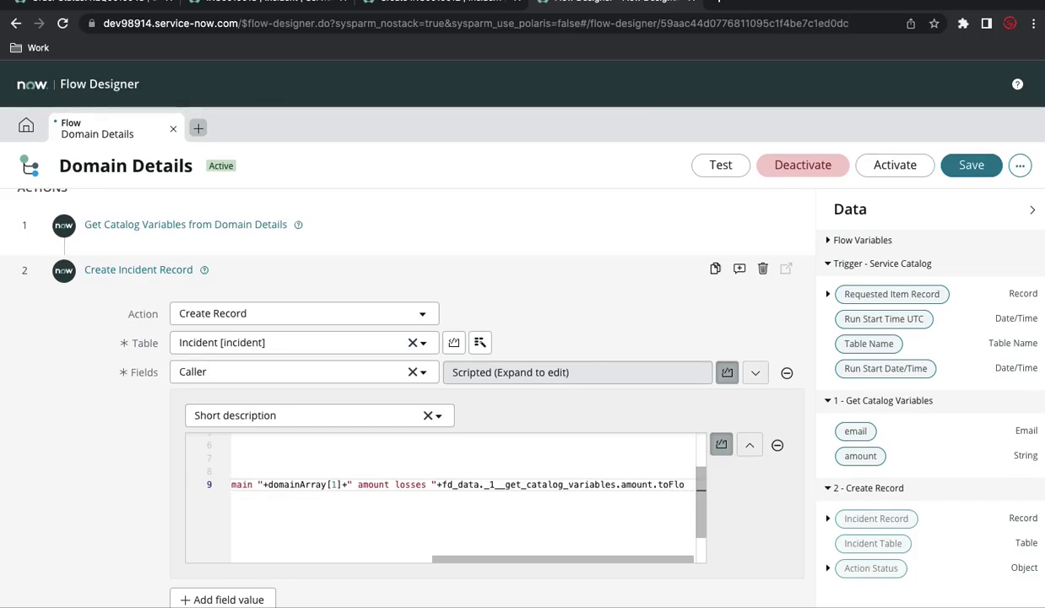
type("at(")
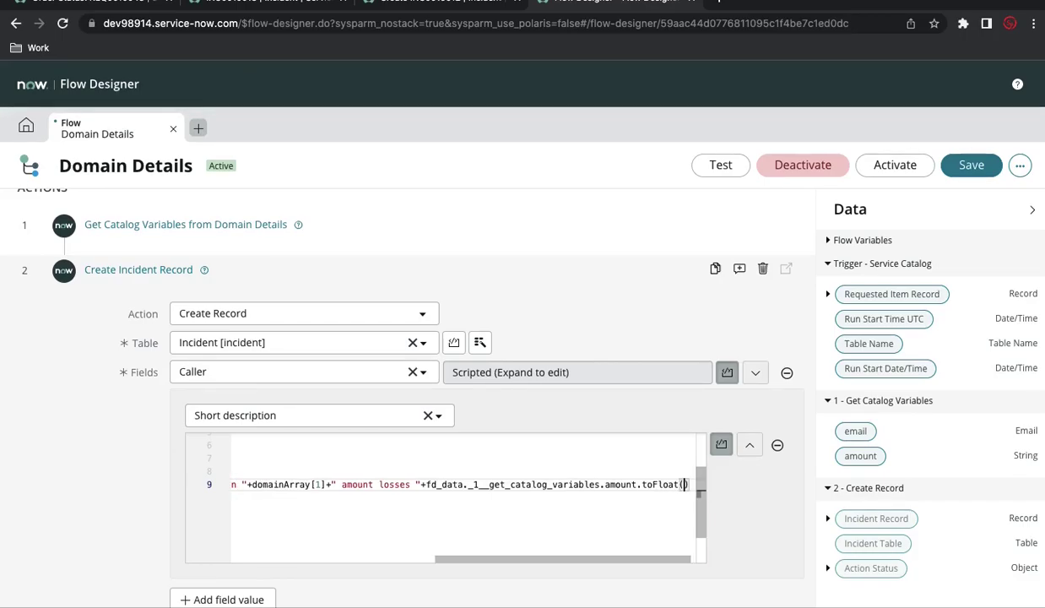
type("2);")
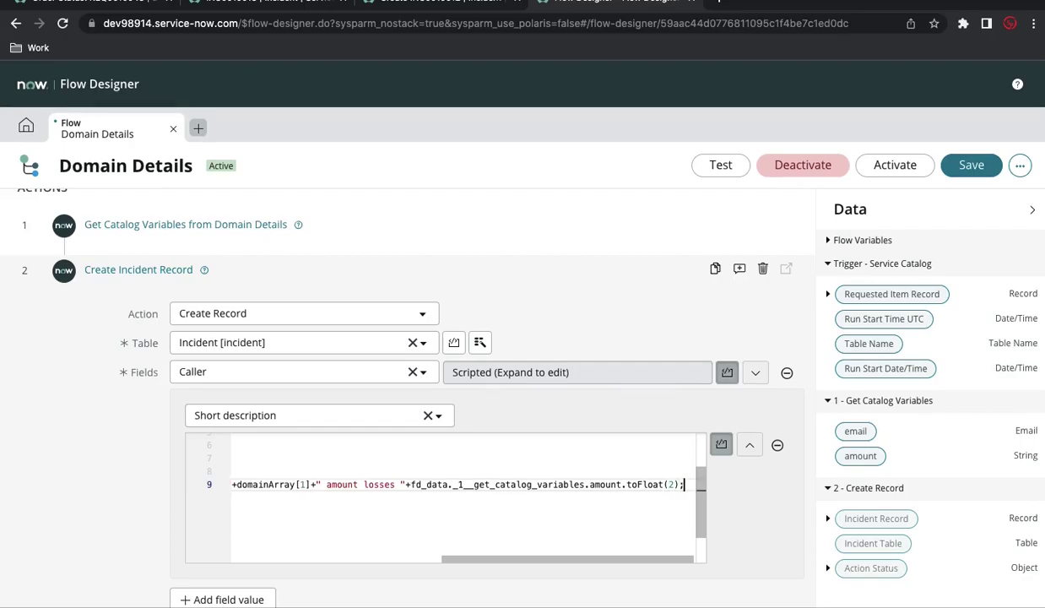
scroll(556, 509, "left", 5)
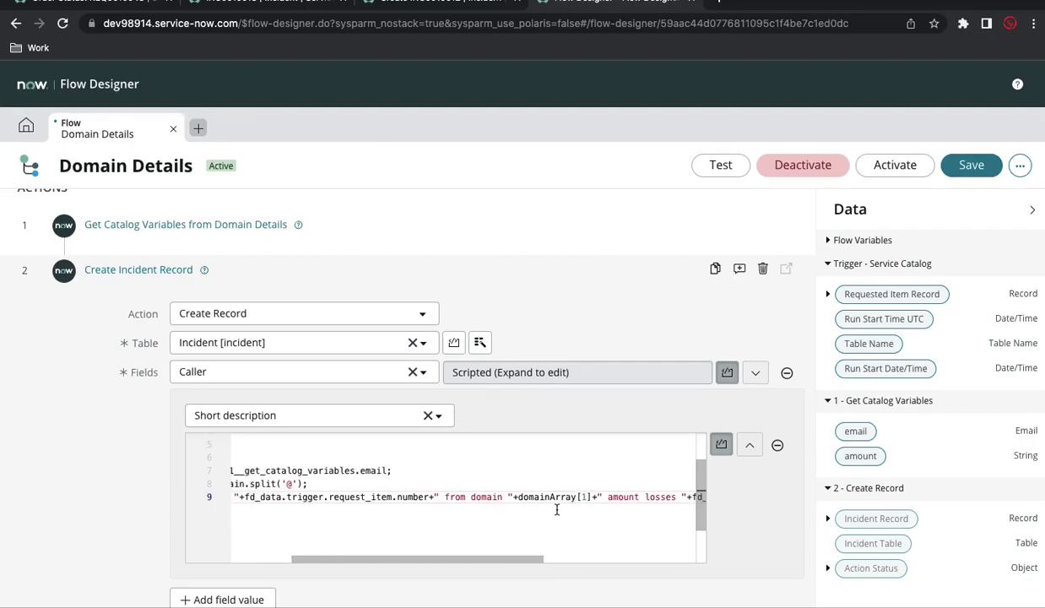
left_click(556, 509)
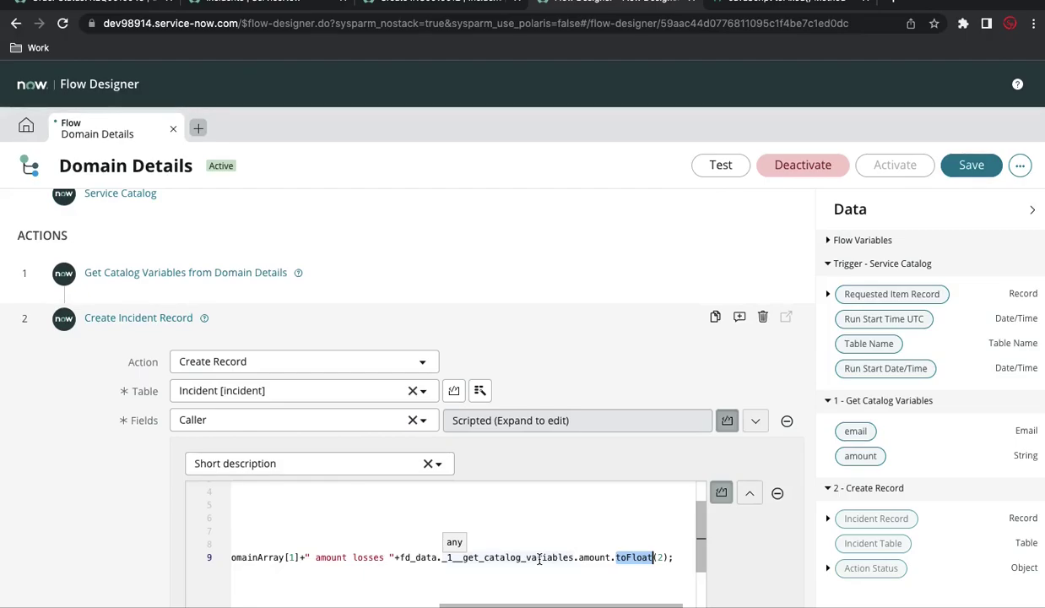
- Move the amount expression out of the return statement into a new variable amn on the line below domainArray
left_click_drag(673, 557, 398, 557)
key("ctrl+c")
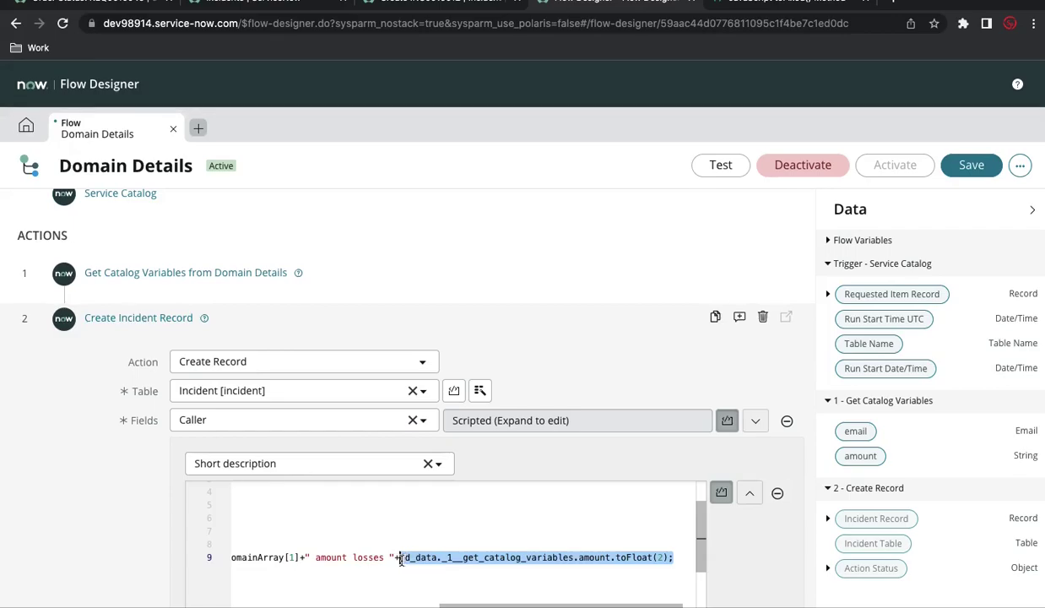
key("BackSpace")
left_click(400, 531)
left_click(458, 546)
key("Return")
type("var amn")
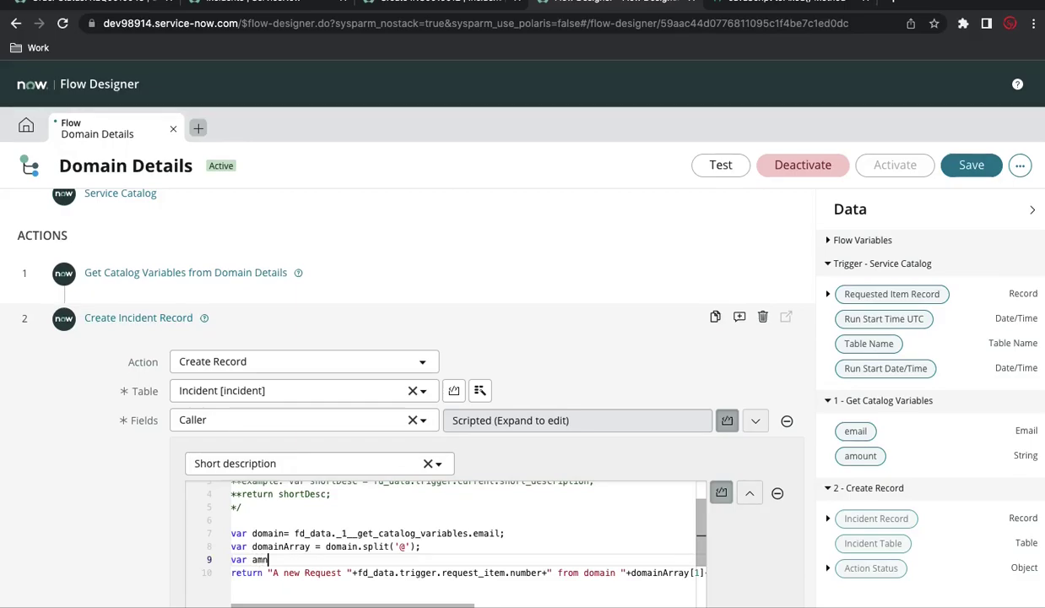
type("=")
key("ctrl+v")
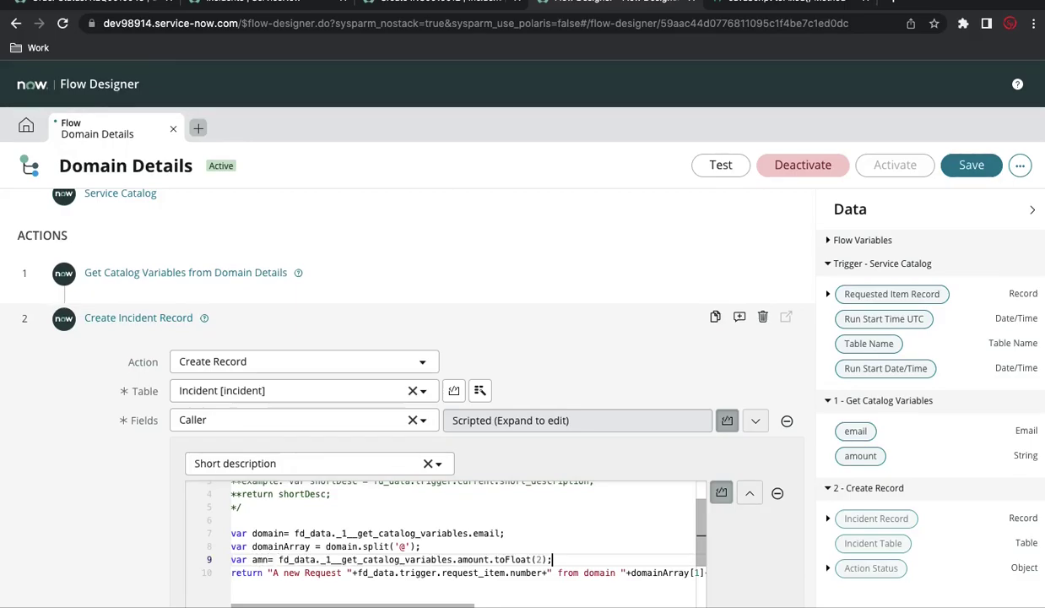
- Change the conversion on the amn line to toString();
key("BackSpace")
key("BackSpace")
key("BackSpace")
key("BackSpace")
key("BackSpace")
key("BackSpace")
key("BackSpace")
key("BackSpace")
key("BackSpace")
type("String();")
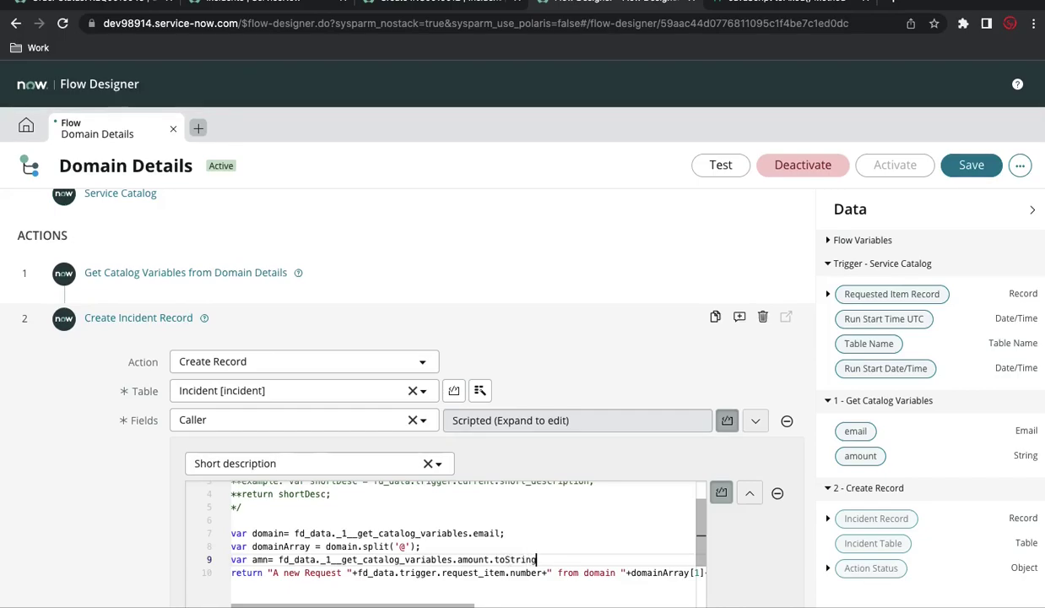
- Declare a variable amnI below amn, set to parseInt(amn)
key("Return")
type("va")
type("t")
key("BackSpace")
key("BackSpace")
type("r amn")
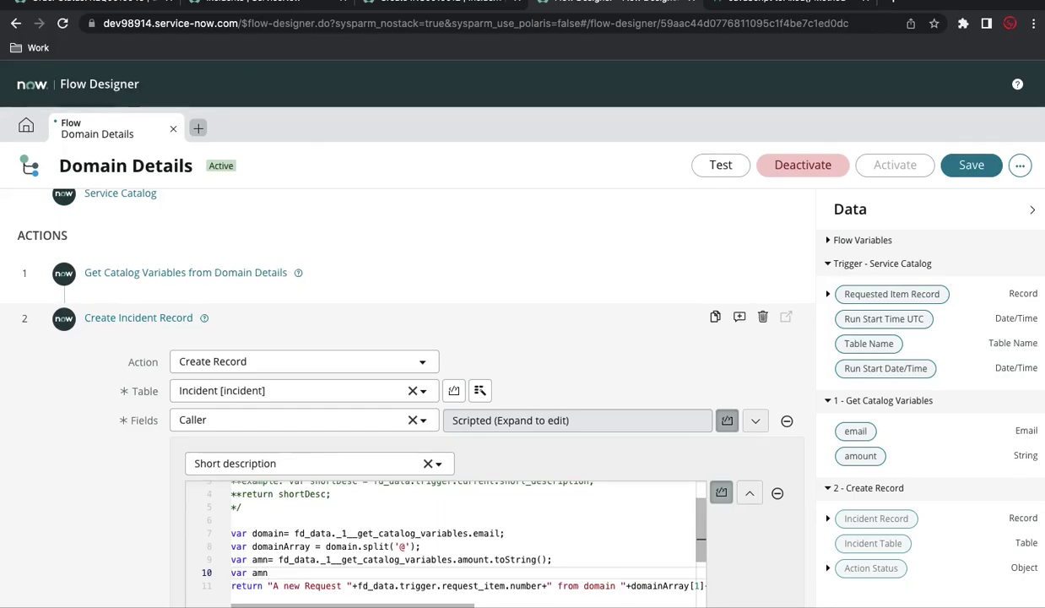
type("I = parseI")
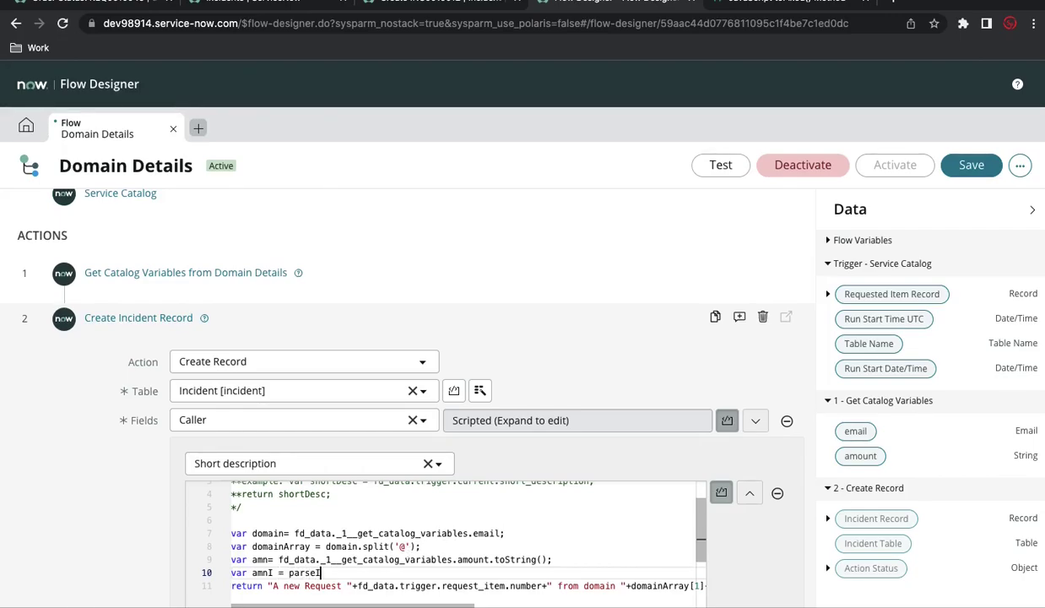
type("nt(")
double_click(260, 560)
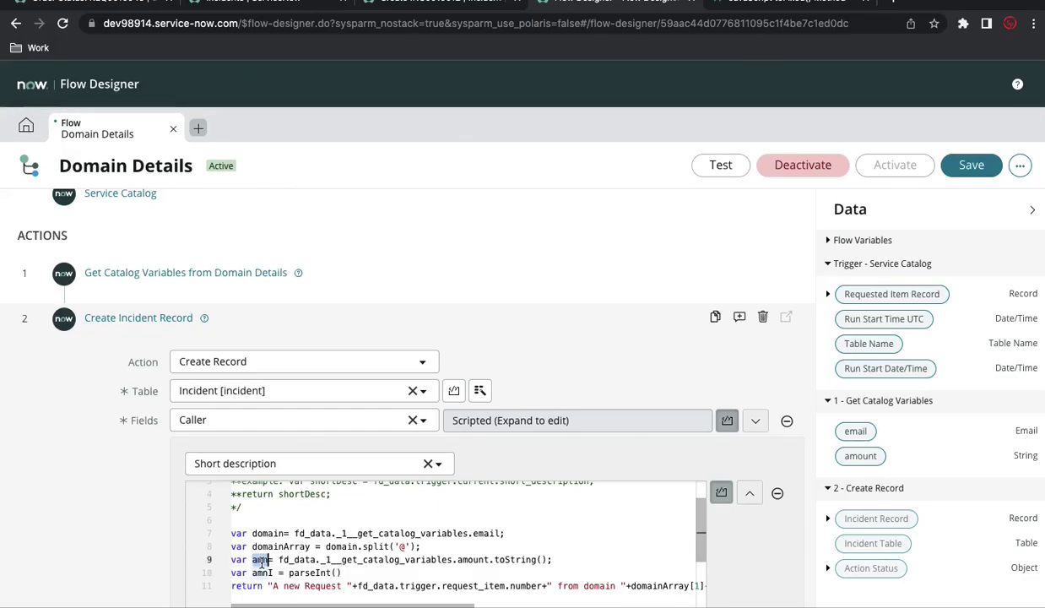
key("ctrl+c")
left_click(337, 572)
key("ctrl+v")
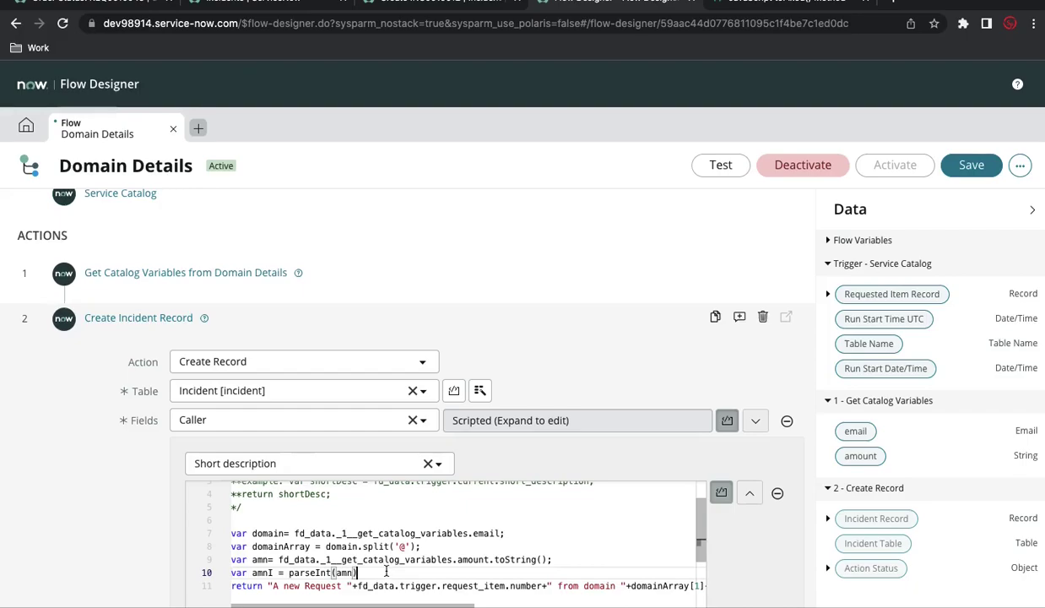
- Append .toFixed(2); to the parseInt(amn) expression to format it with two decimals
key("End")
type(".toFixed")
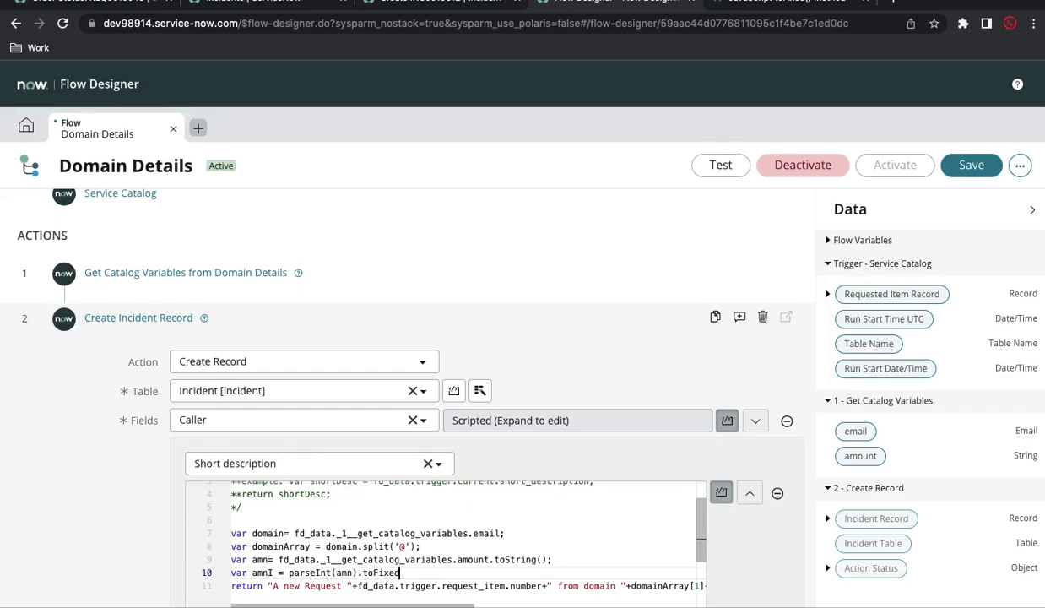
type("(2);")
- Complete the return string by concatenating amnI; after the amount losses text, and save and activate the flow
scroll(256, 515, "down", 3)
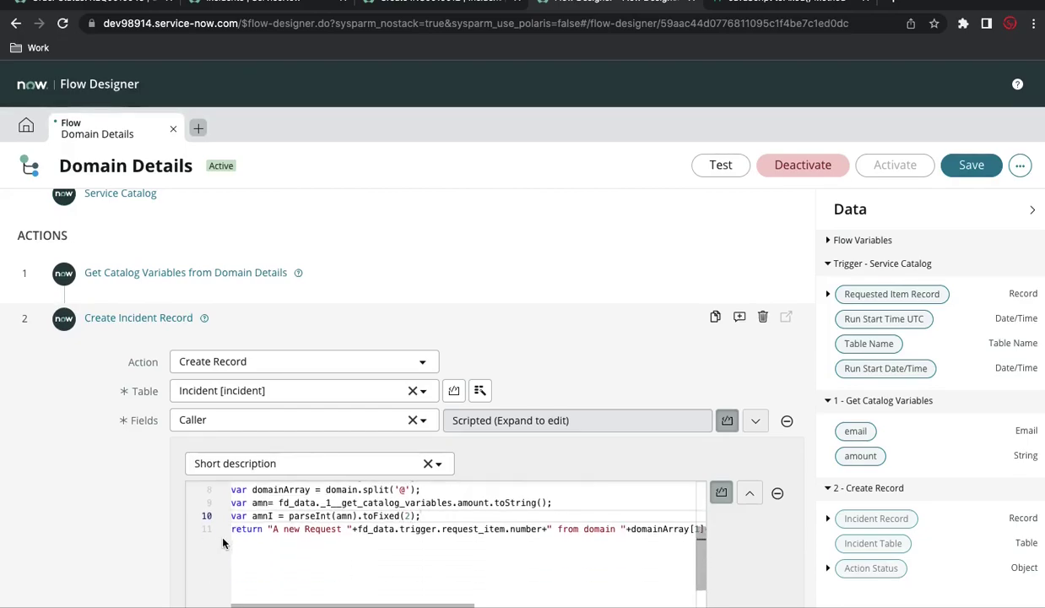
double_click(256, 515)
left_click(350, 557)
scroll(350, 557, "right", 3)
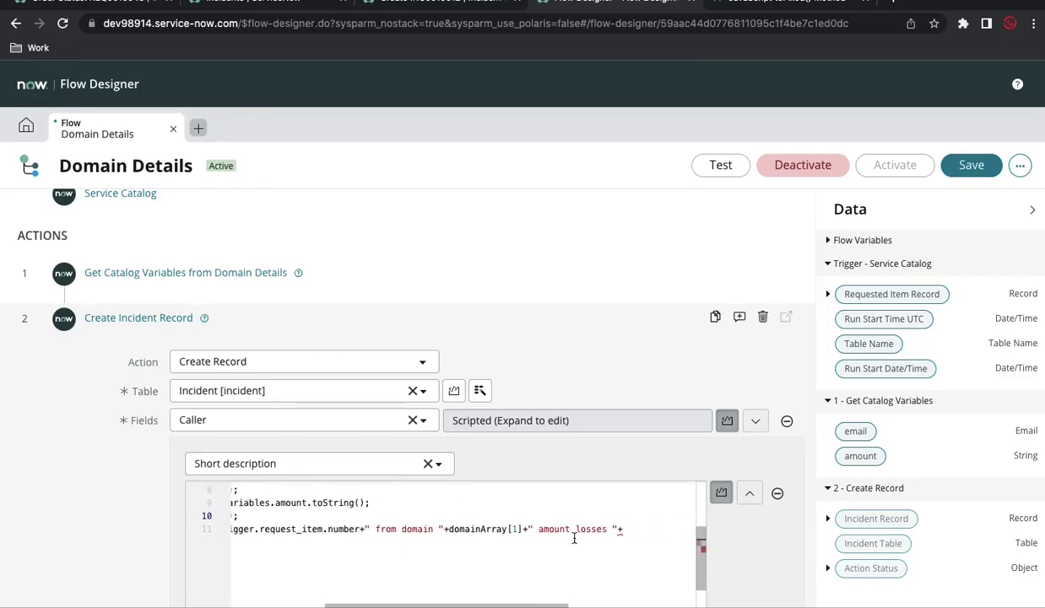
type("+amn1;")
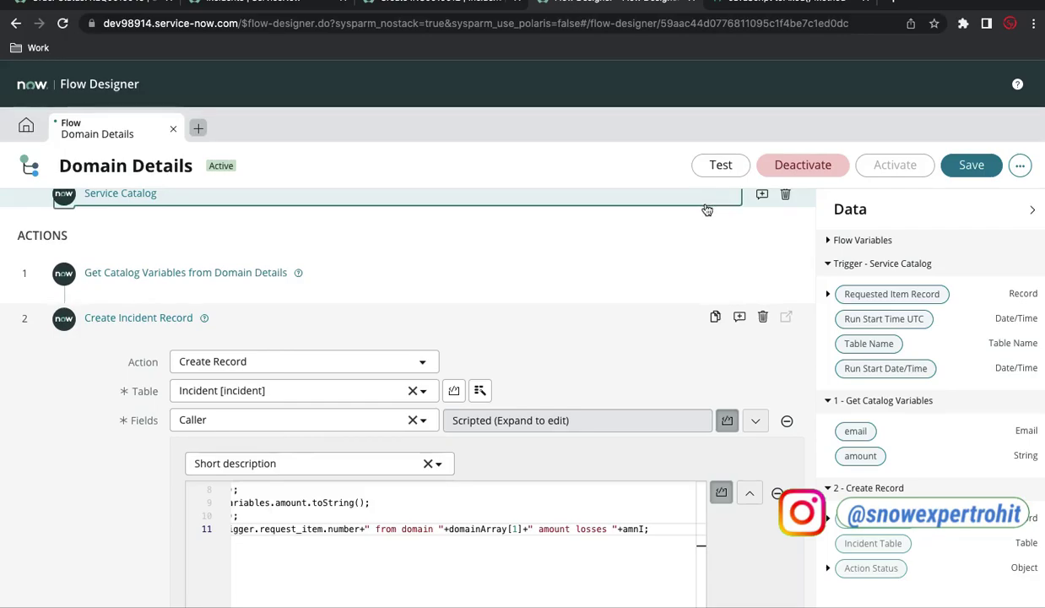
left_click_drag(706, 205, 715, 277)
left_click(958, 167)
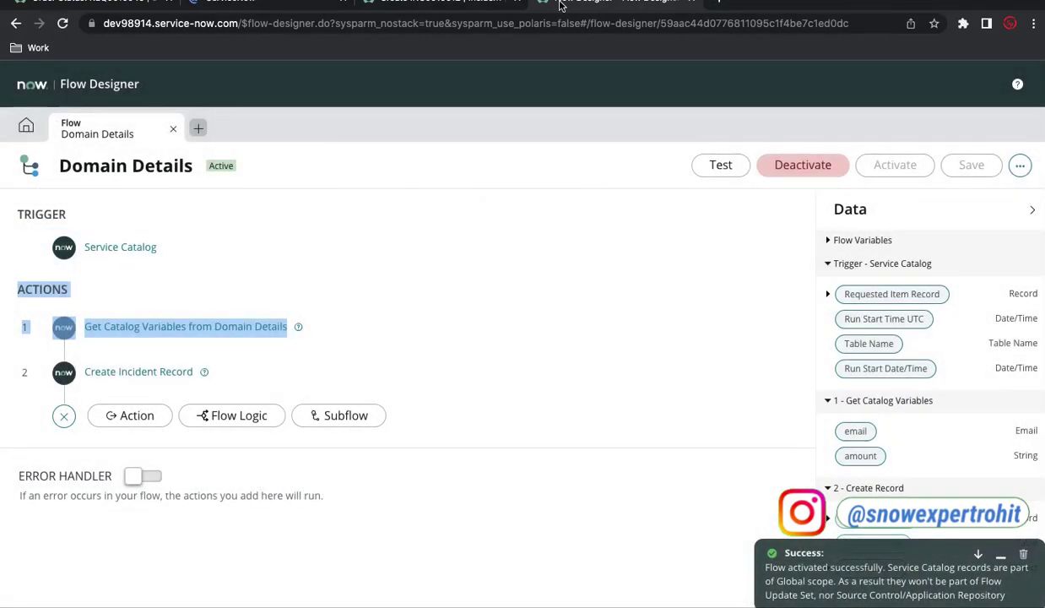
- Go back to the Domain Details order form and order the item again with the same email and amount 20.123456
left_click(93, 5)
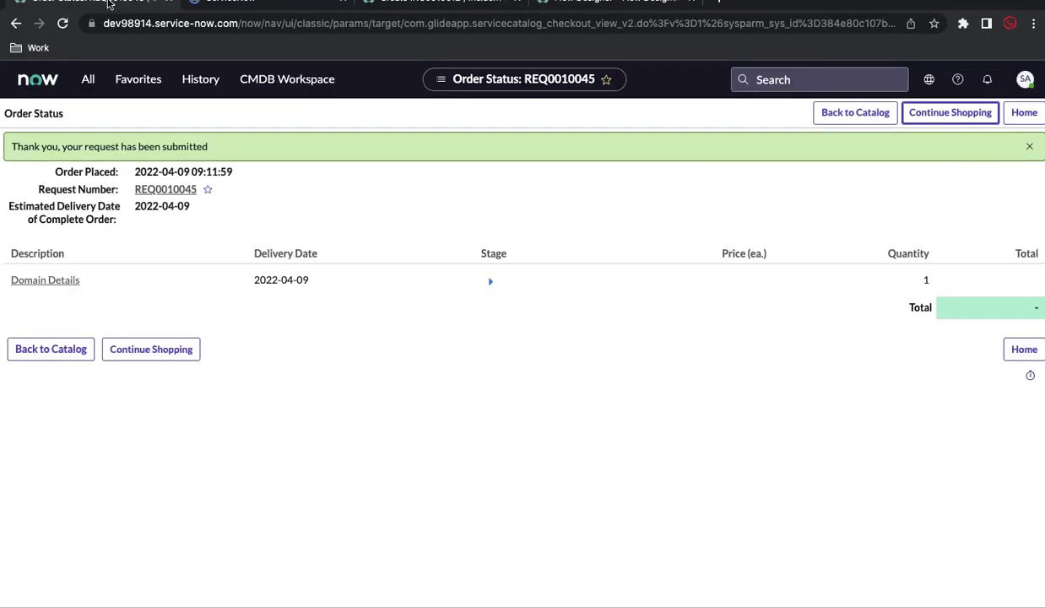
left_click(14, 25)
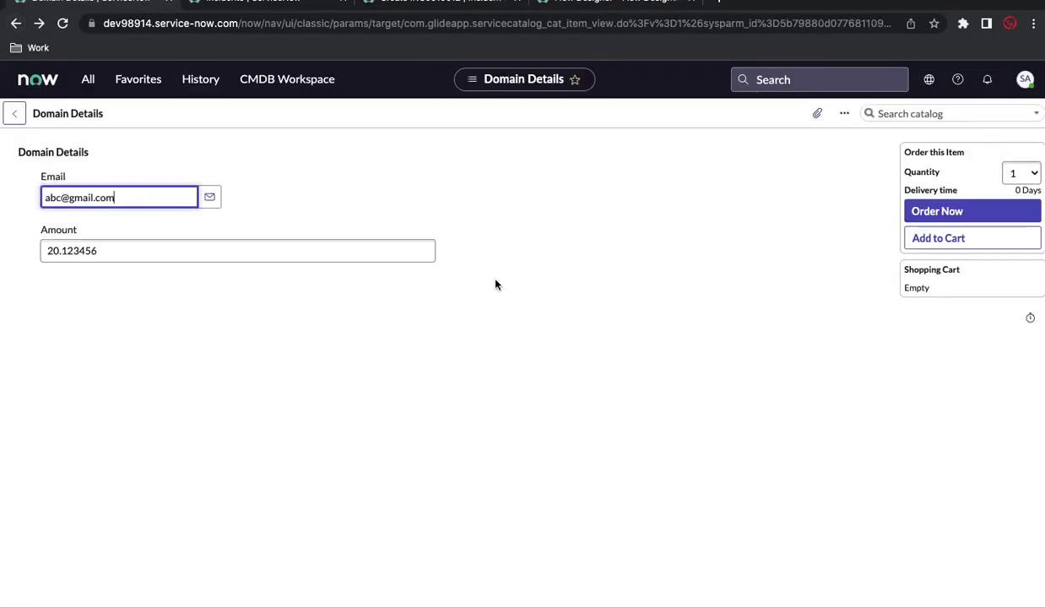
left_click(933, 211)
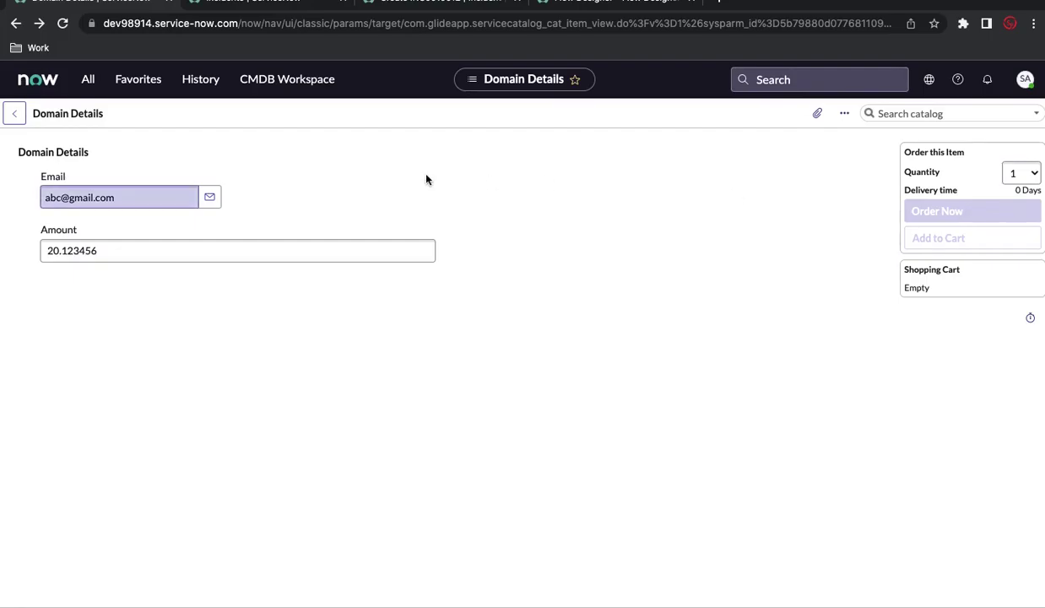
- Reload the incident list to check the new incident's short description, and open the Domain Details item from the order status
left_click(266, 7)
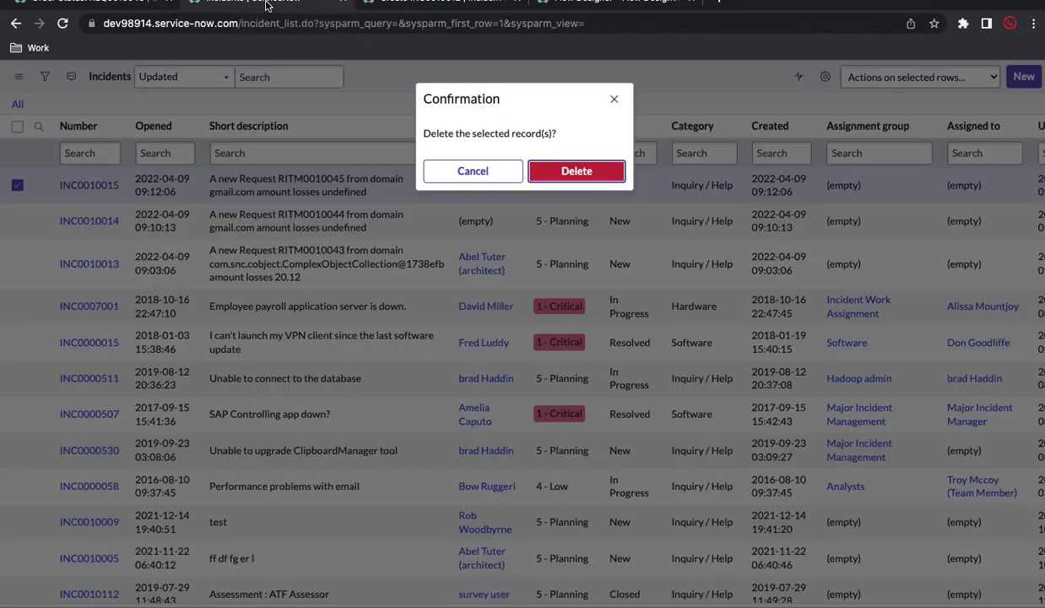
key("Escape")
left_click(62, 23)
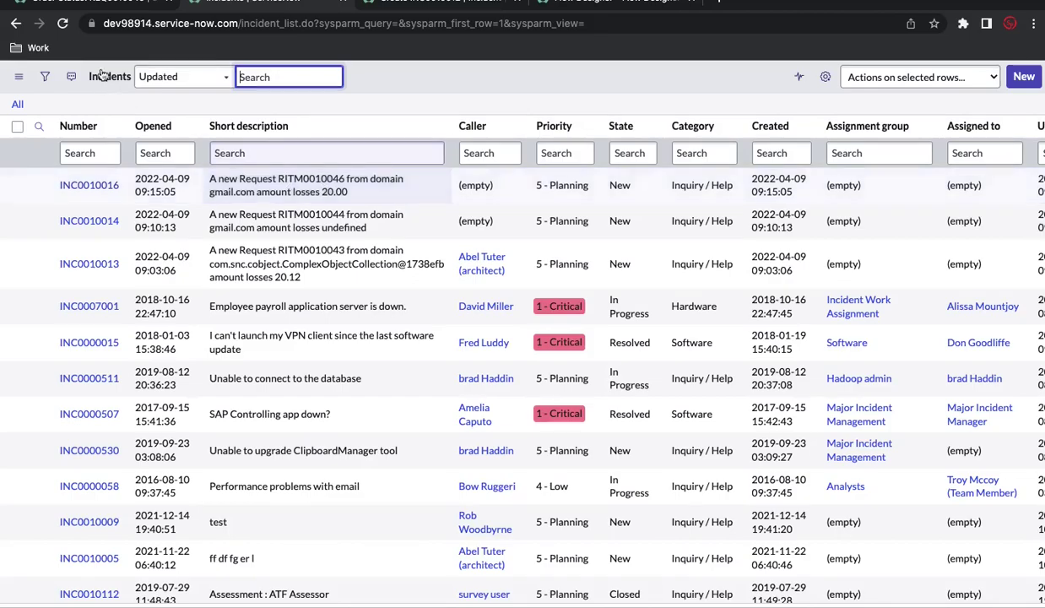
left_click(96, 5)
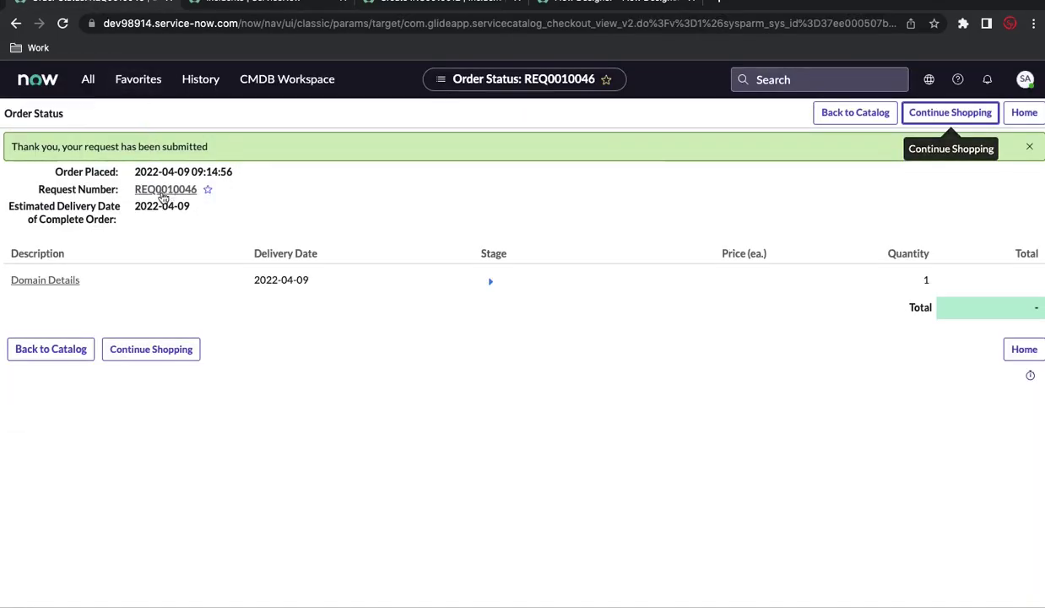
left_click(44, 280)
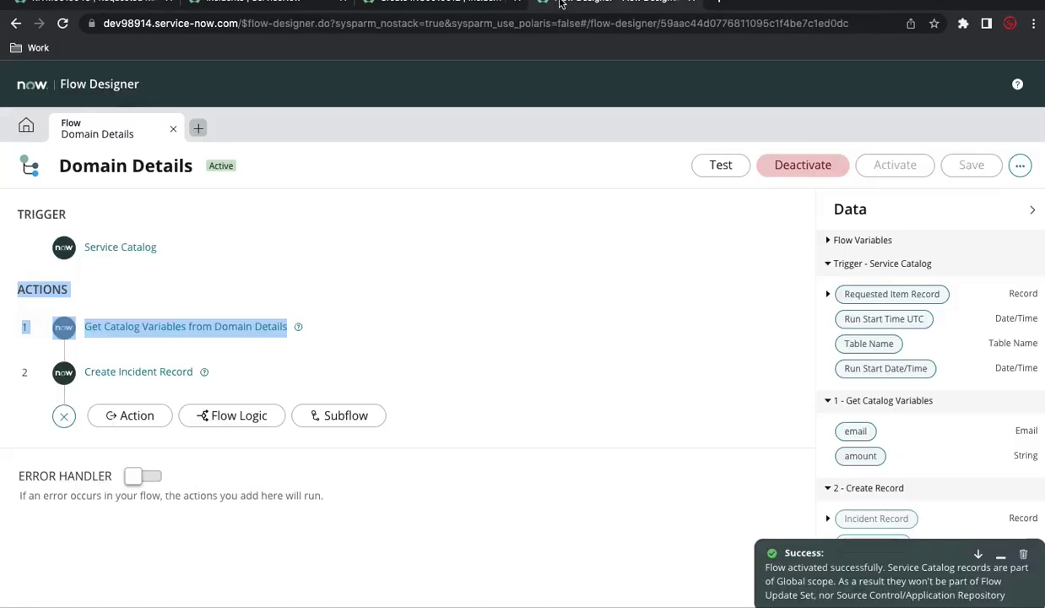
- Return to the Domain Details flow and expand its Create Incident Record action
left_click(590, 4)
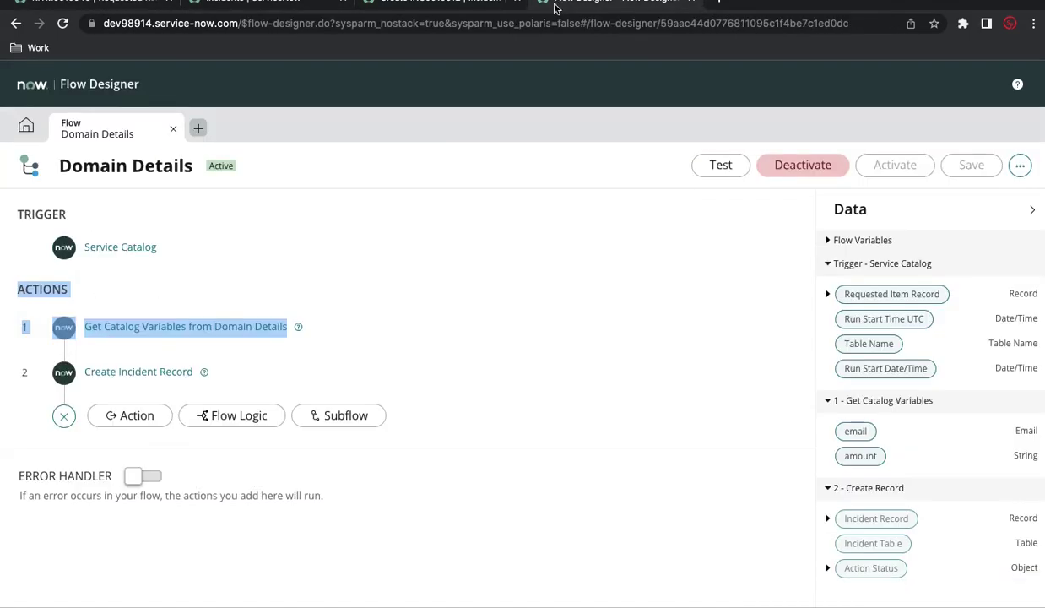
left_click(166, 371)
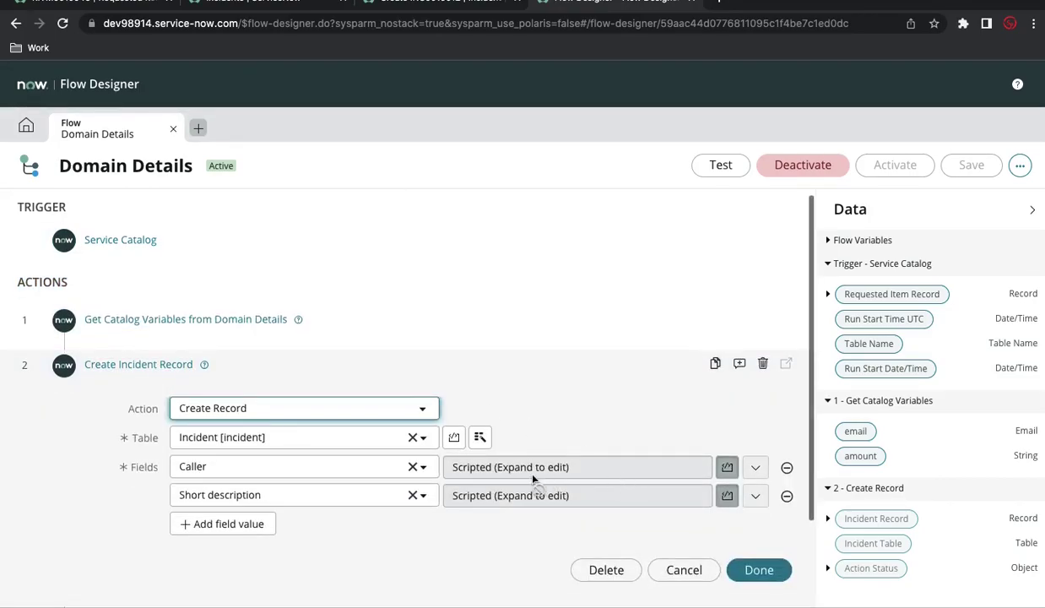